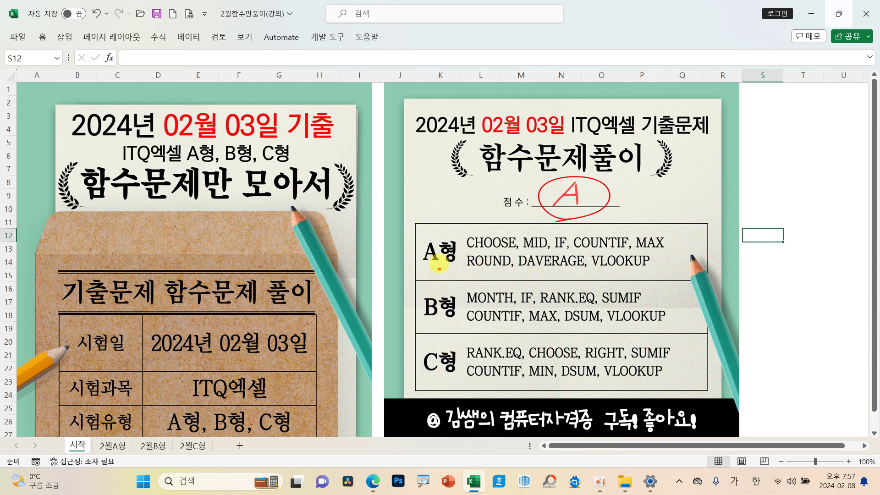
- Review the functions listed for exam types A형, B형 and C형 on the 시작 sheet, comparing which ones recur
drag(413, 236, 462, 272)
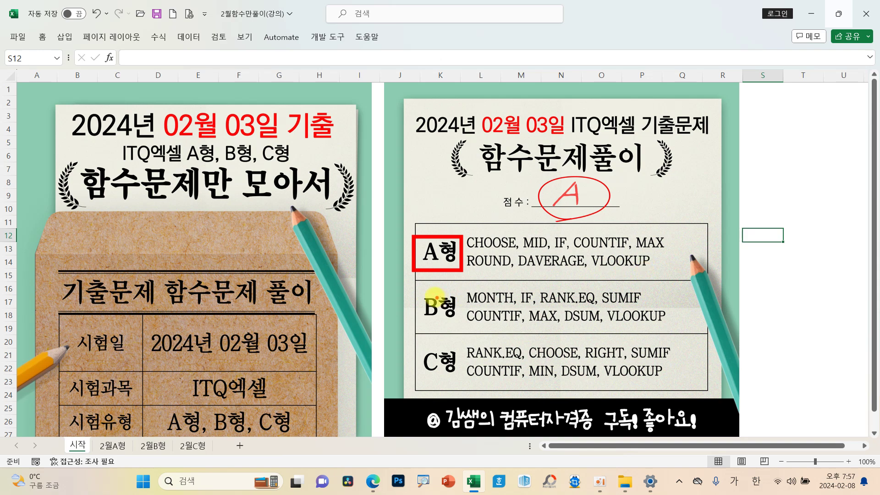
drag(411, 290, 459, 324)
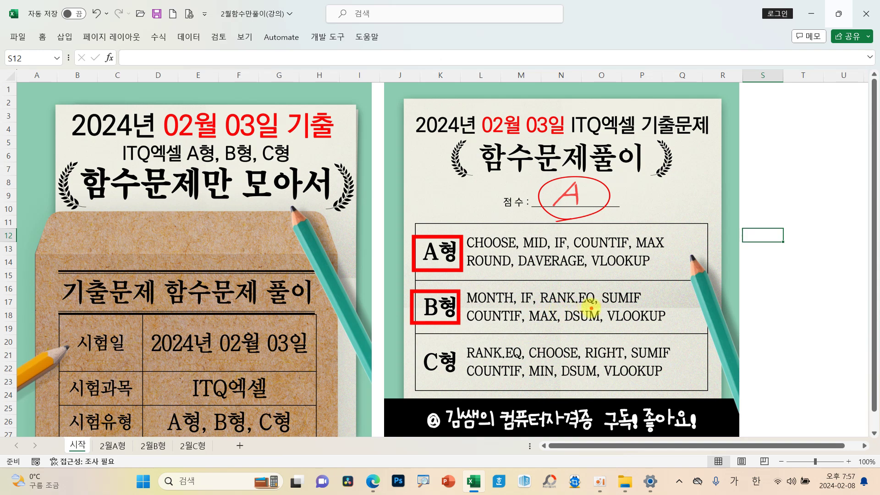
drag(602, 306, 641, 305)
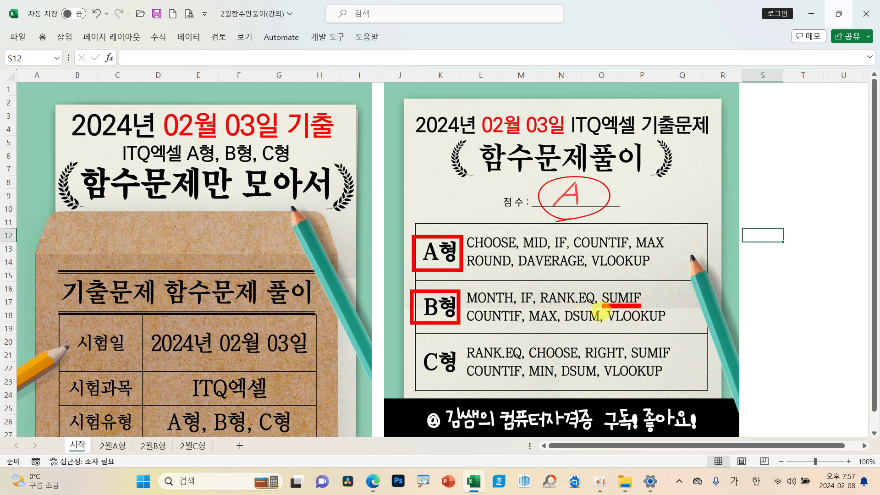
drag(472, 323, 521, 324)
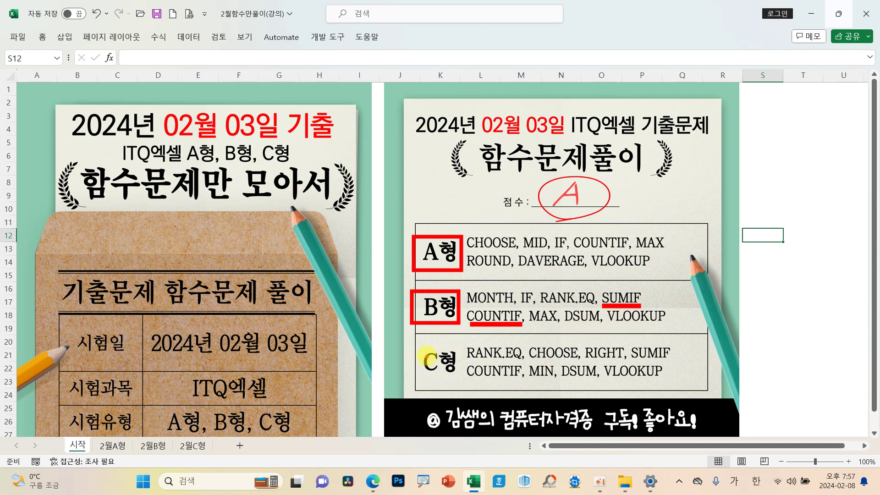
drag(416, 343, 463, 382)
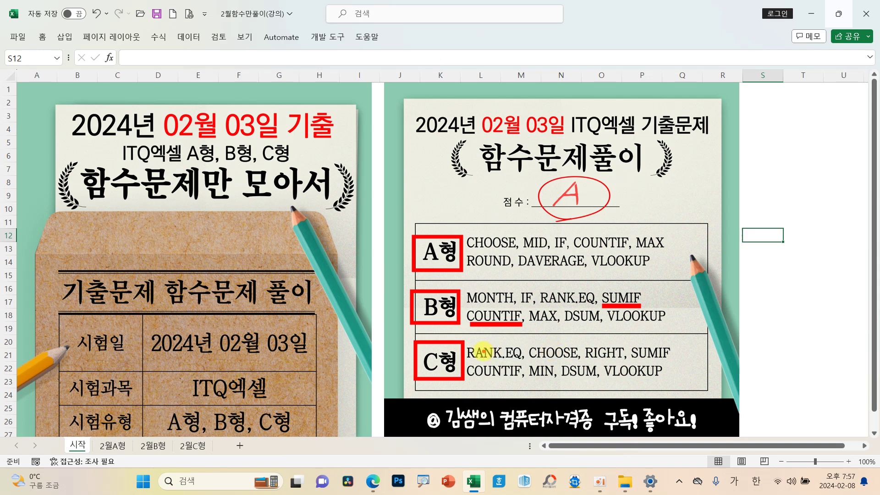
key(Escape)
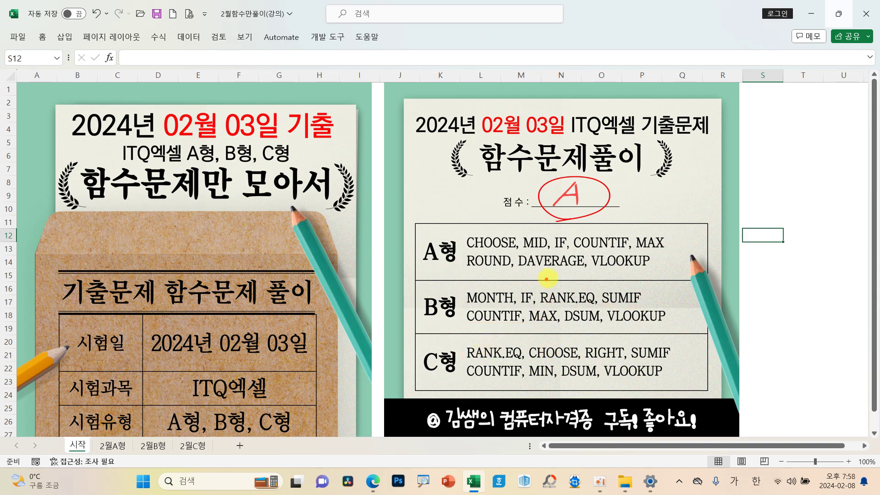
drag(592, 272, 642, 272)
drag(606, 322, 670, 322)
drag(606, 380, 672, 379)
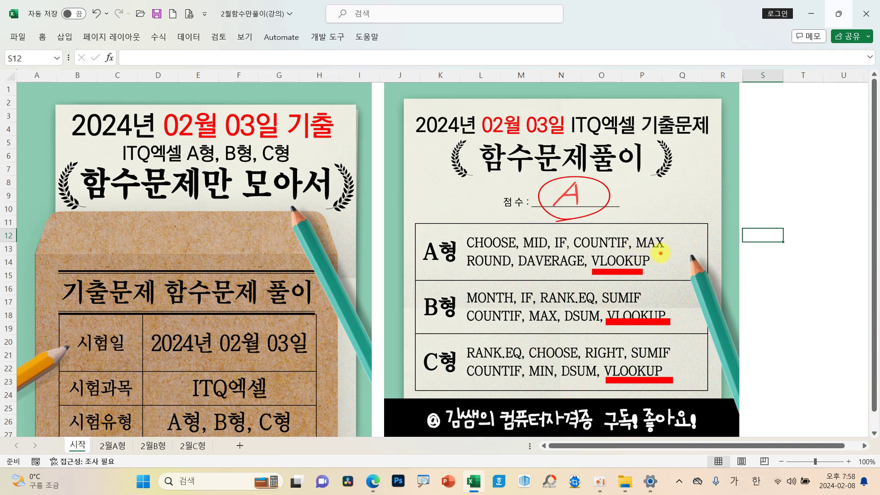
drag(641, 250, 665, 250)
drag(530, 324, 560, 324)
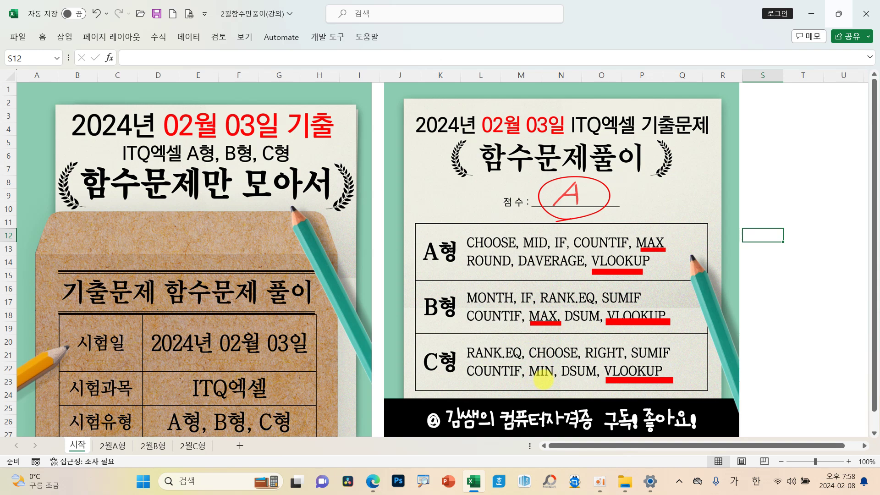
drag(525, 378, 557, 379)
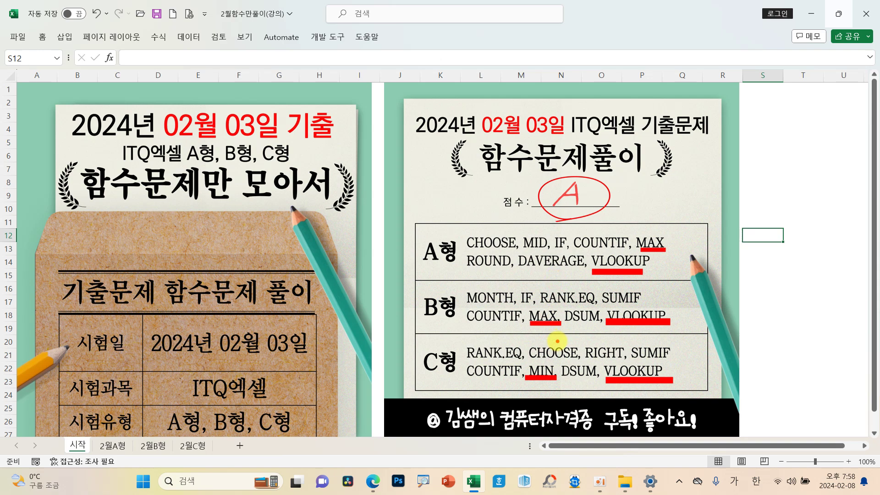
key(Escape)
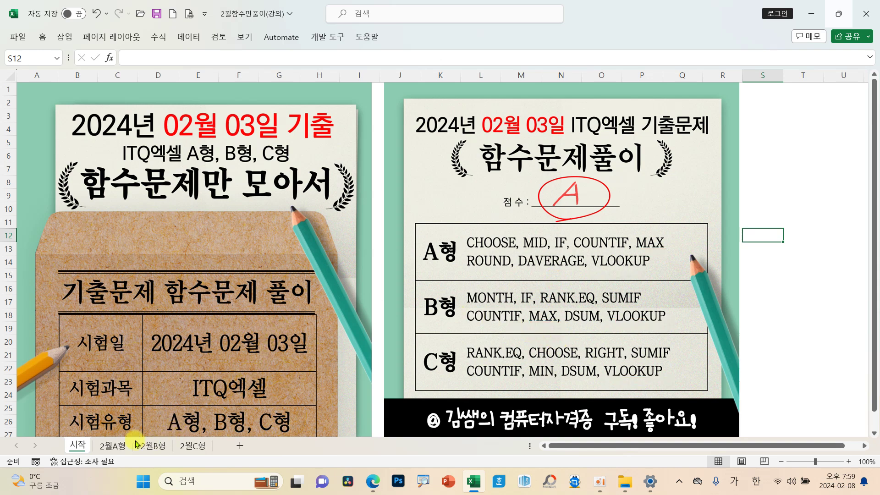
- On the 2월A형 sheet, insert a CHOOSE function in cell I5, the first cell of the 구분 column
click(112, 446)
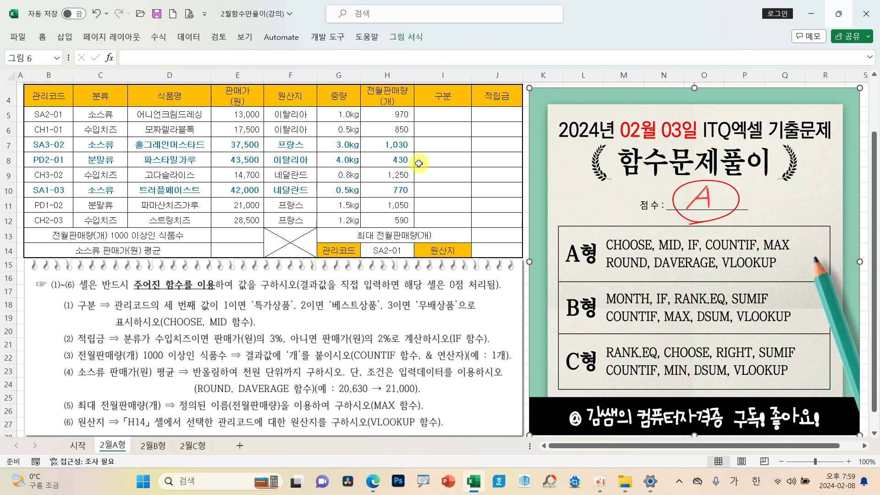
click(488, 250)
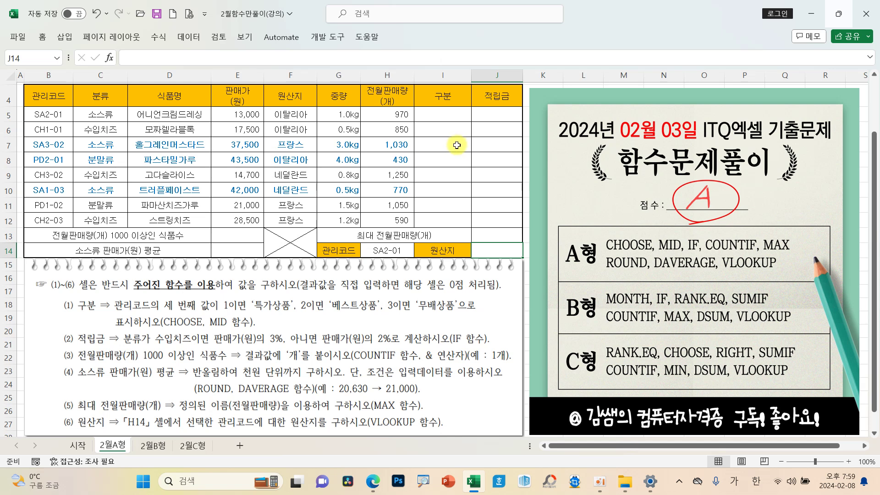
click(448, 119)
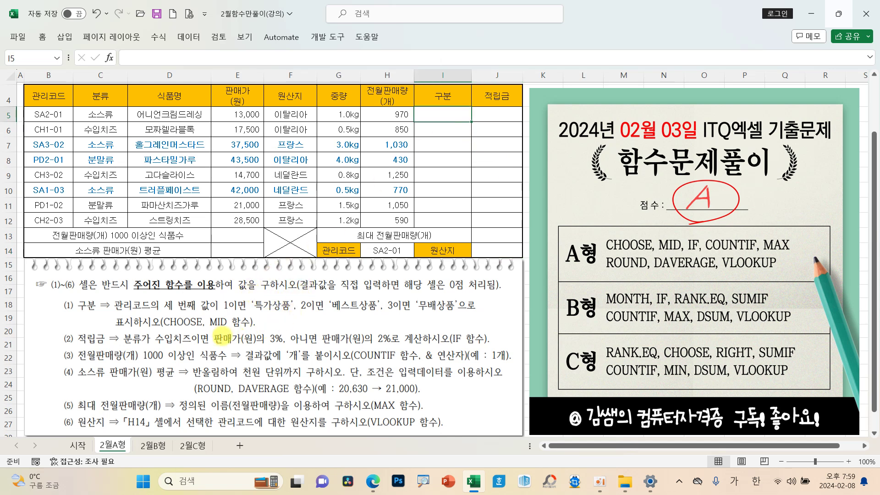
mouse_move(160, 312)
mouse_down()
mouse_move(188, 326)
mouse_move(227, 328)
mouse_up()
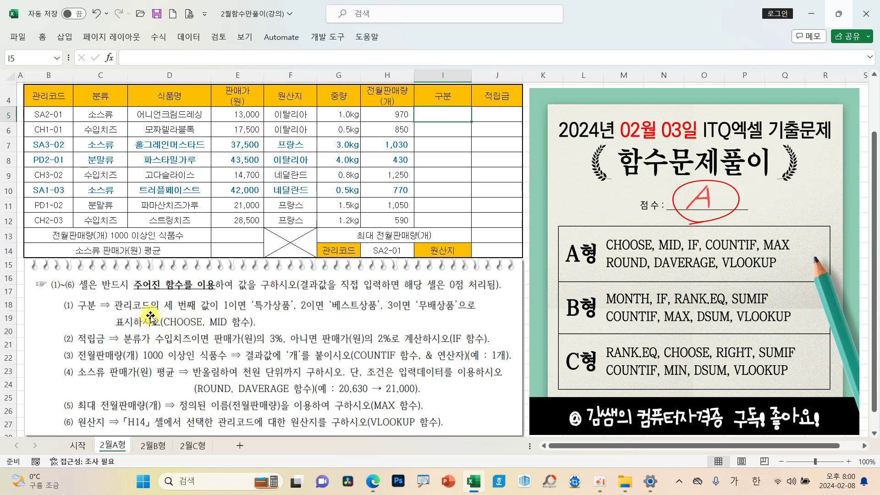
drag(110, 298, 221, 315)
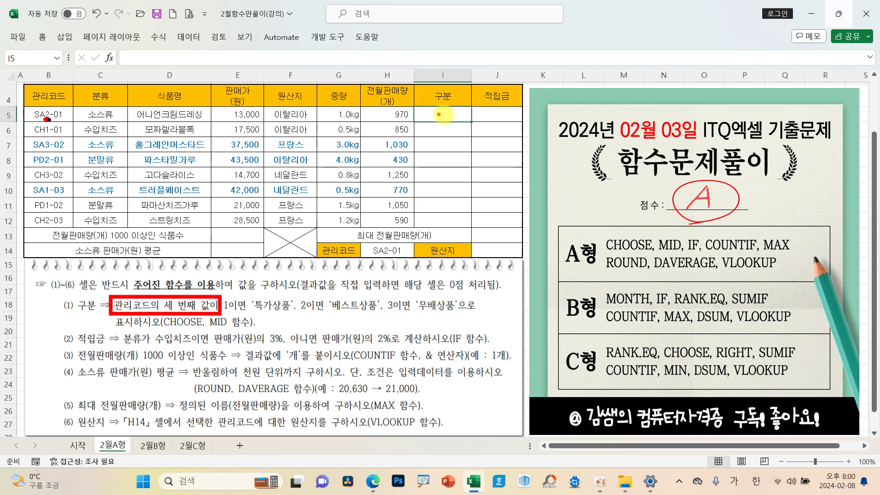
click(109, 58)
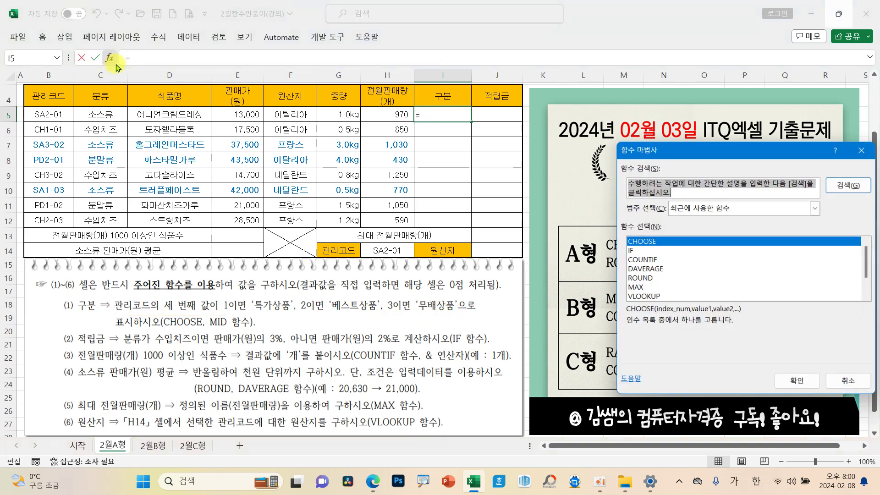
drag(666, 156, 371, 158)
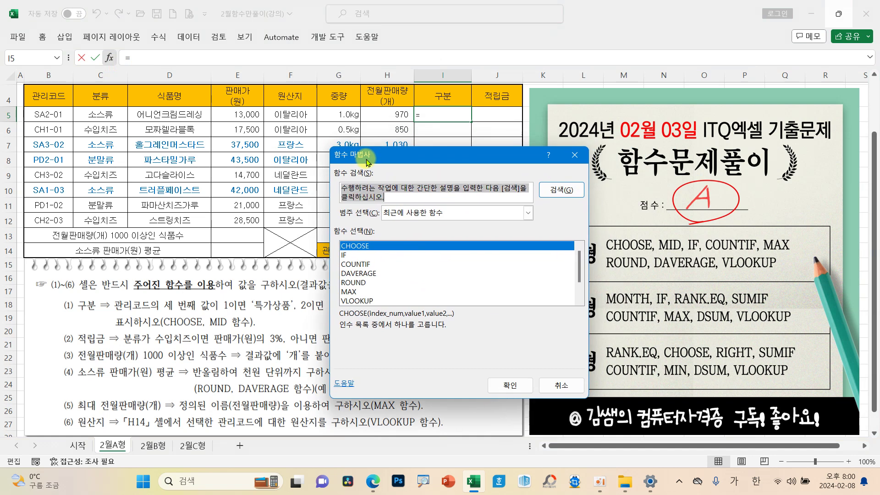
click(383, 246)
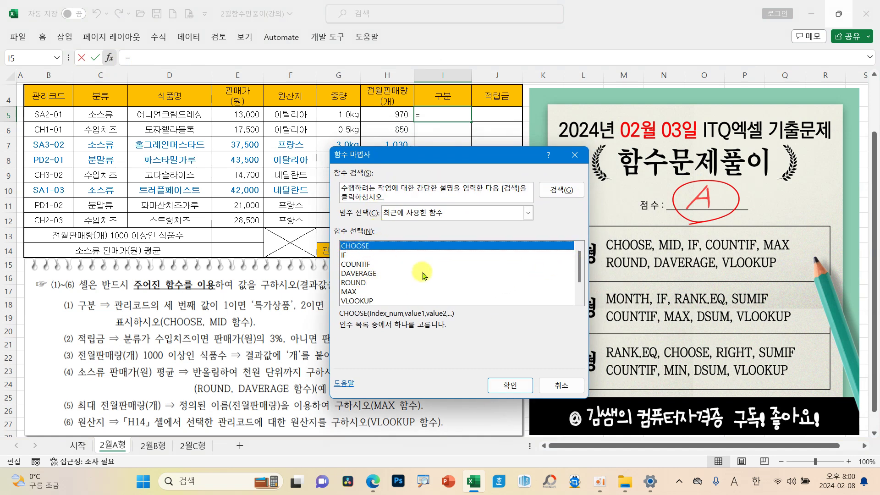
click(506, 385)
drag(571, 161, 594, 148)
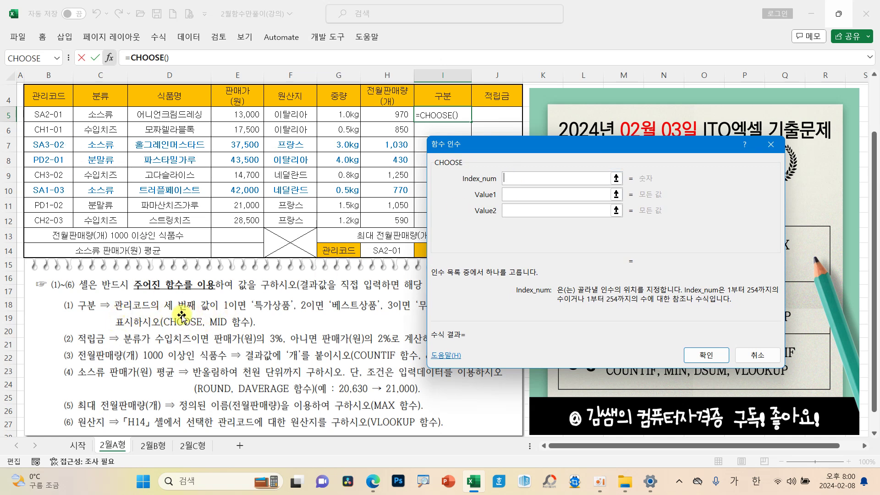
- Set the CHOOSE function's Index_num to MID(B5,3,1) to extract the third character of the 관리코드
mouse_move(109, 313)
mouse_down()
mouse_move(213, 314)
mouse_move(231, 292)
mouse_move(480, 183)
mouse_up()
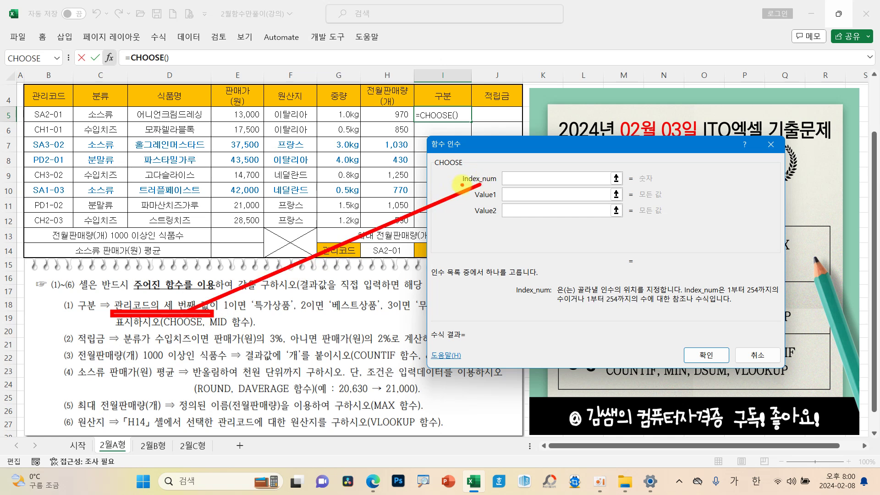
key(Escape)
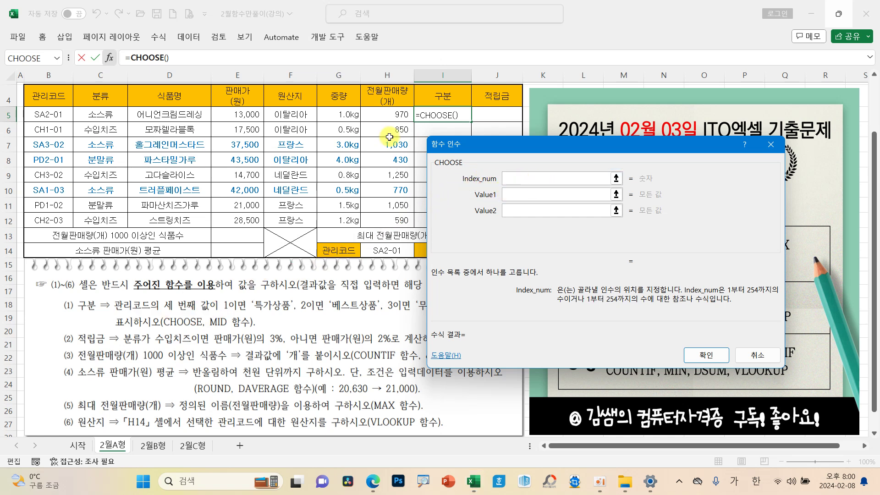
text(MID)
text(()
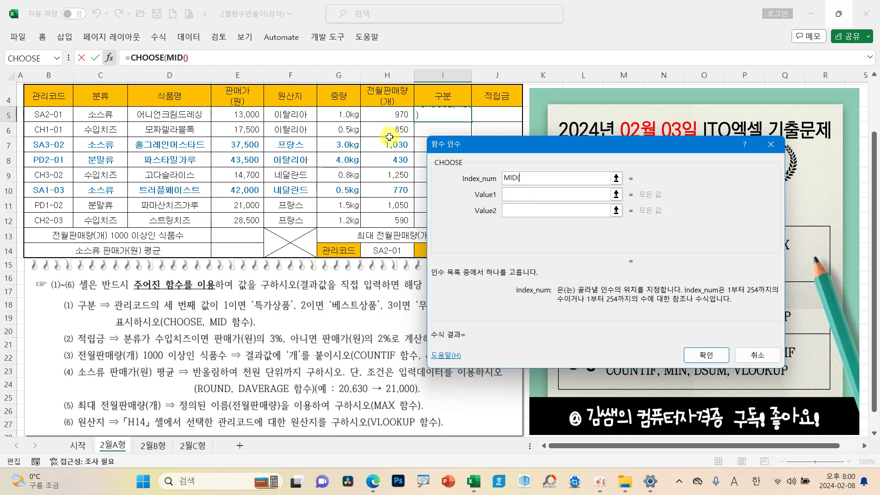
click(61, 116)
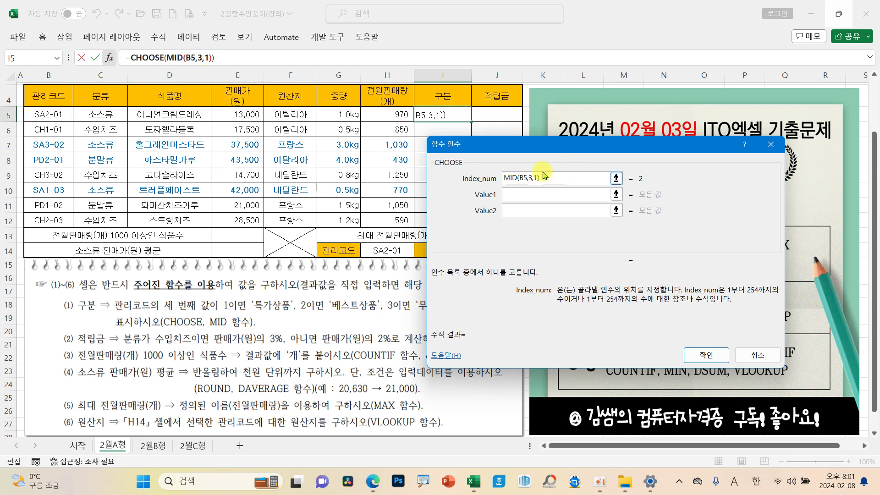
- Enter 특가상품, 베스트상품 and 무배상품 as the CHOOSE function's Value1, Value2 and Value3
click(527, 194)
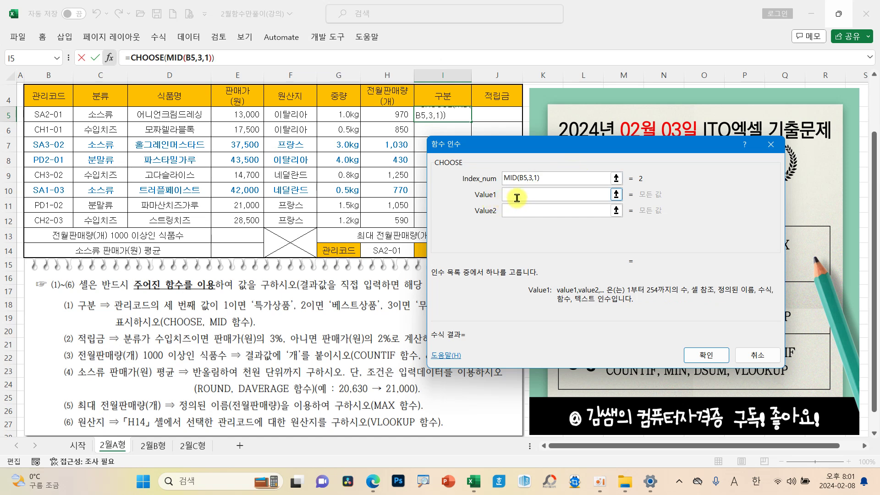
drag(509, 152, 564, 189)
key(Hangul)
text(ㅌ가사)
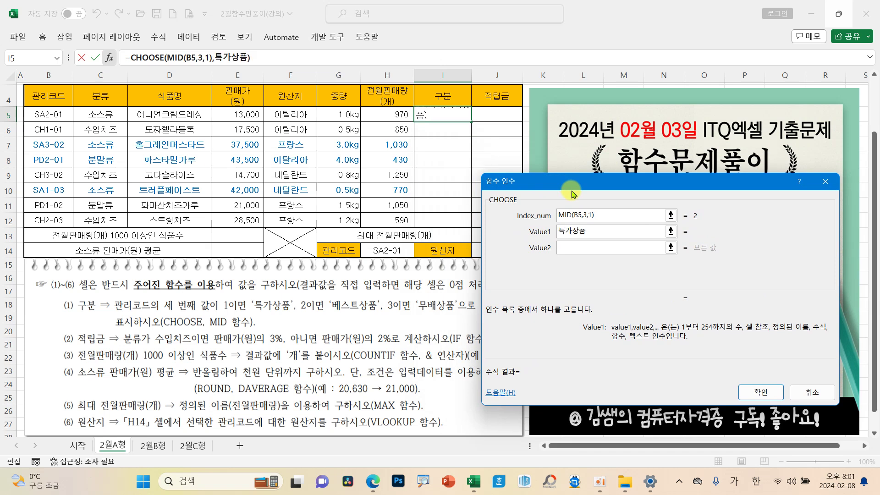
key(Tab)
text(베)
text(스트상푸)
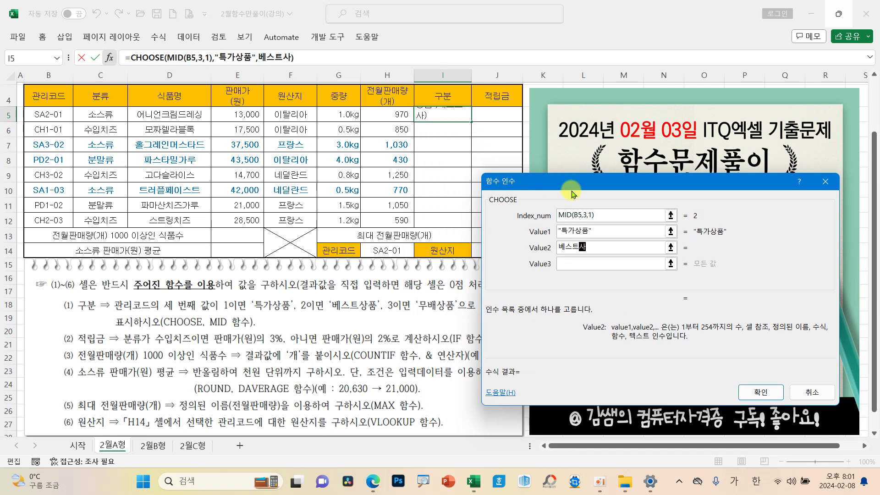
key(Tab)
text(무배상ㅍ)
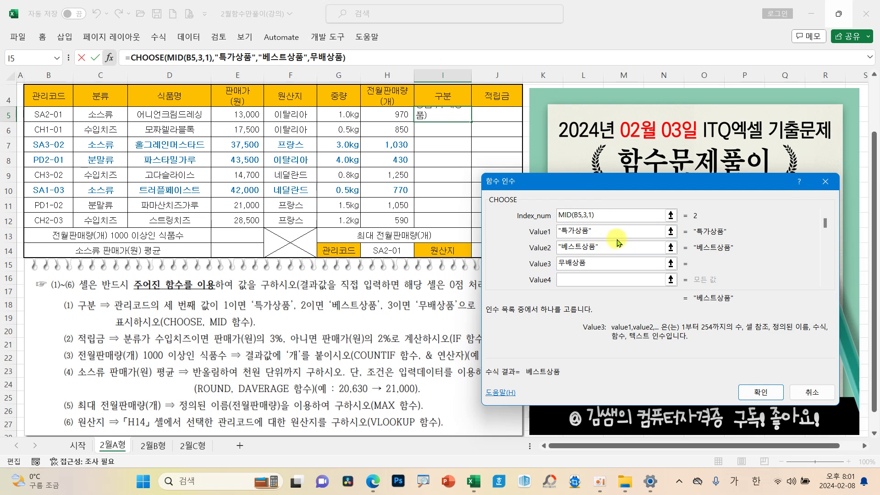
- Commit the CHOOSE formula in I5 and fill it down the 구분 column through I12
mouse_move(680, 203)
mouse_down()
mouse_move(708, 226)
mouse_move(651, 180)
mouse_move(488, 229)
mouse_move(531, 248)
mouse_up()
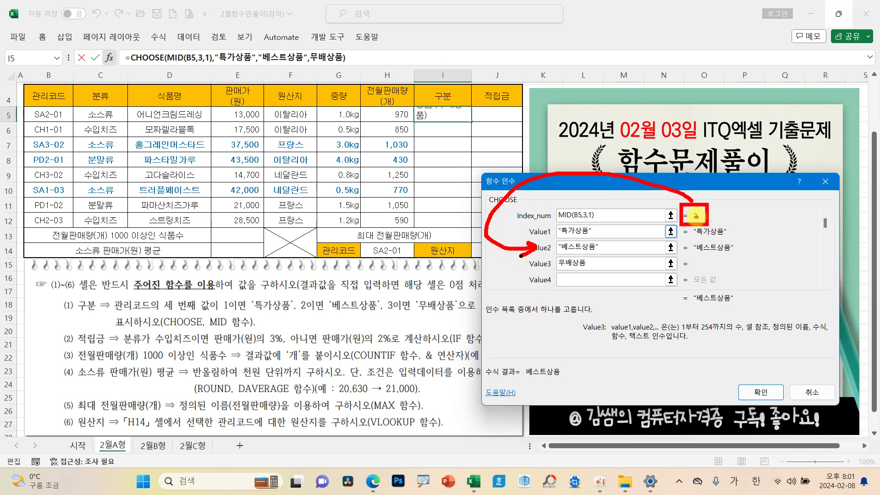
drag(527, 266, 557, 266)
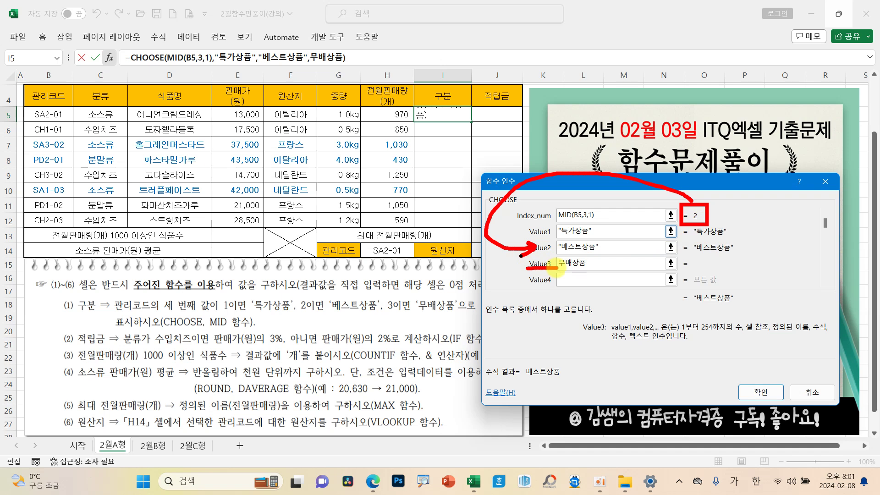
drag(556, 253, 598, 251)
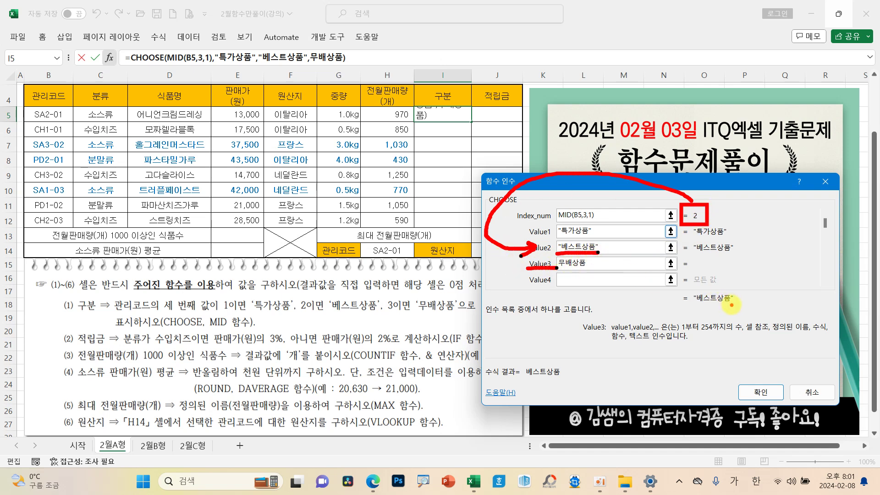
drag(731, 305, 735, 293)
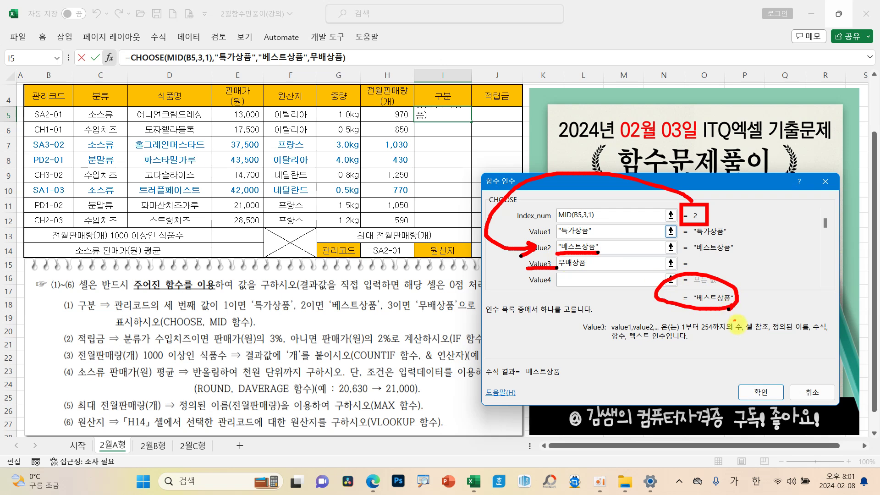
key(Escape)
click(761, 392)
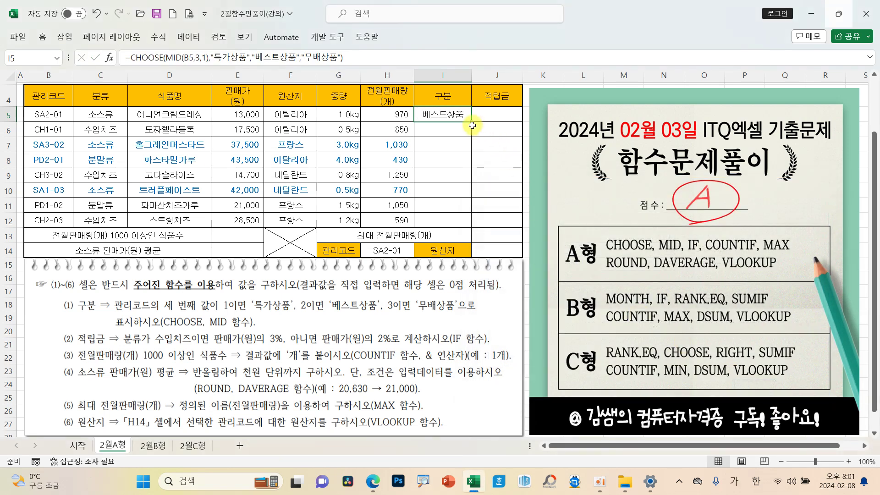
drag(471, 122, 472, 227)
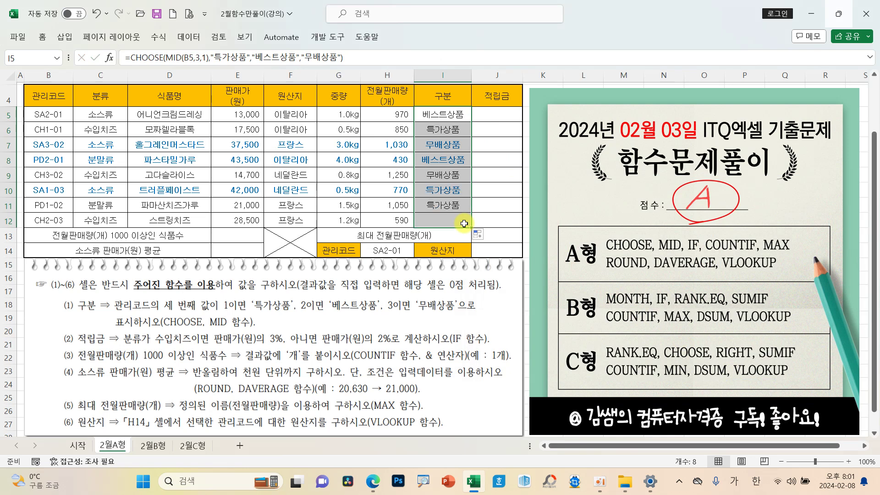
- Insert an IF function in cell J5, the first cell of the 적립금 column
click(505, 120)
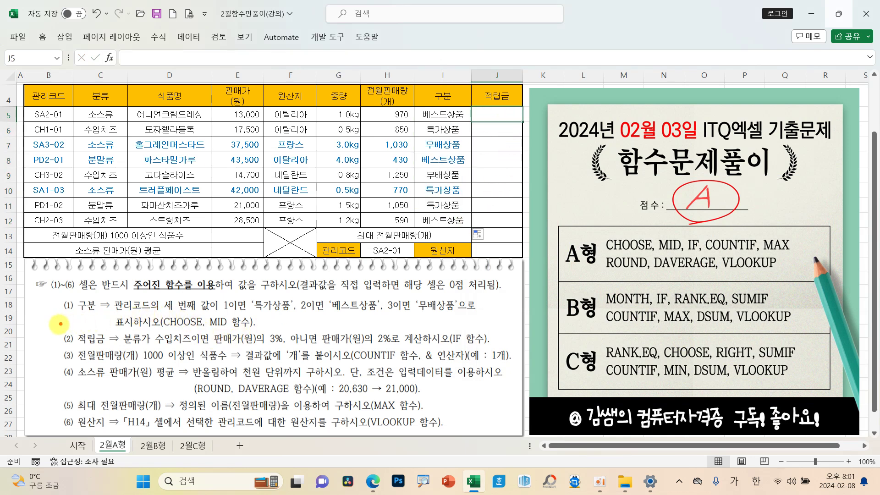
drag(82, 337, 108, 348)
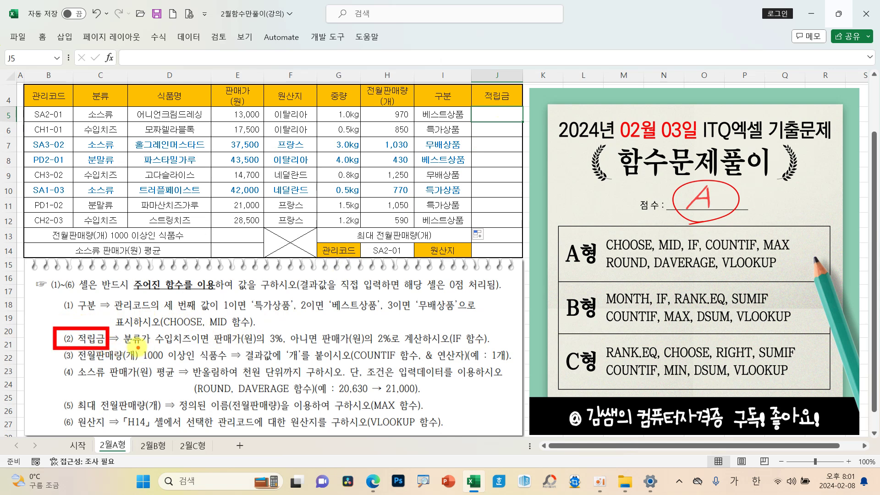
drag(448, 344, 470, 343)
drag(125, 348, 209, 344)
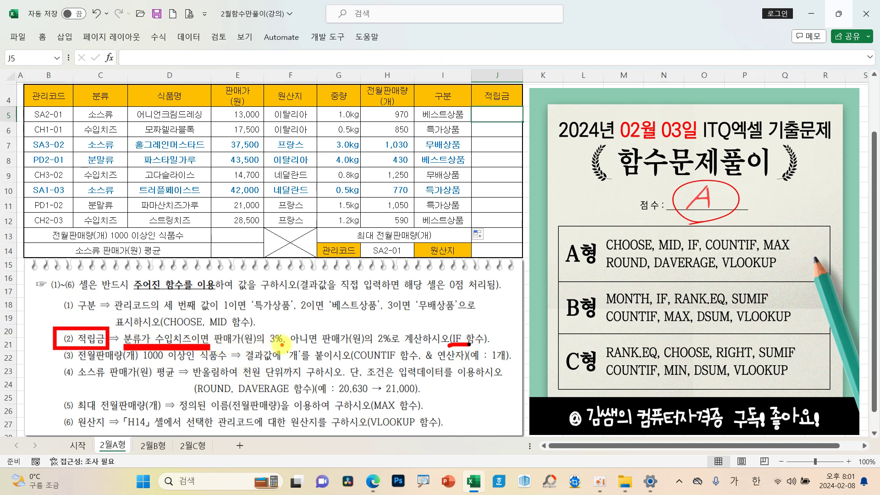
drag(284, 345, 214, 346)
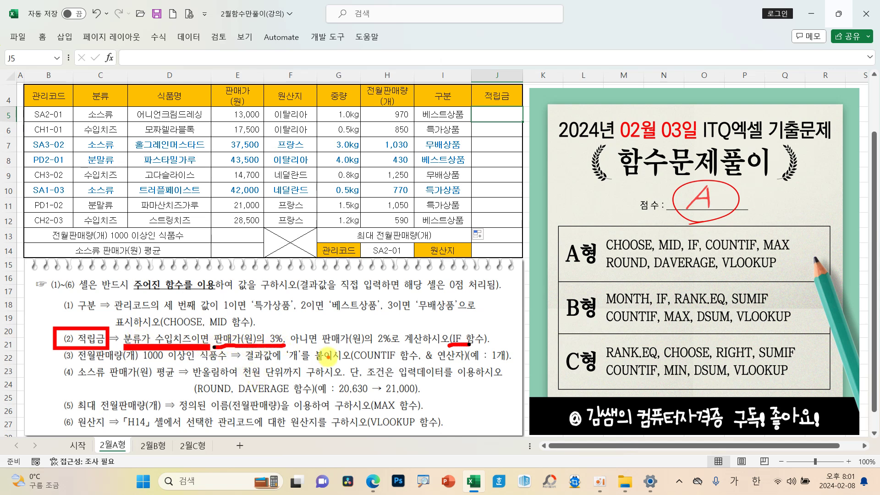
drag(323, 347, 390, 344)
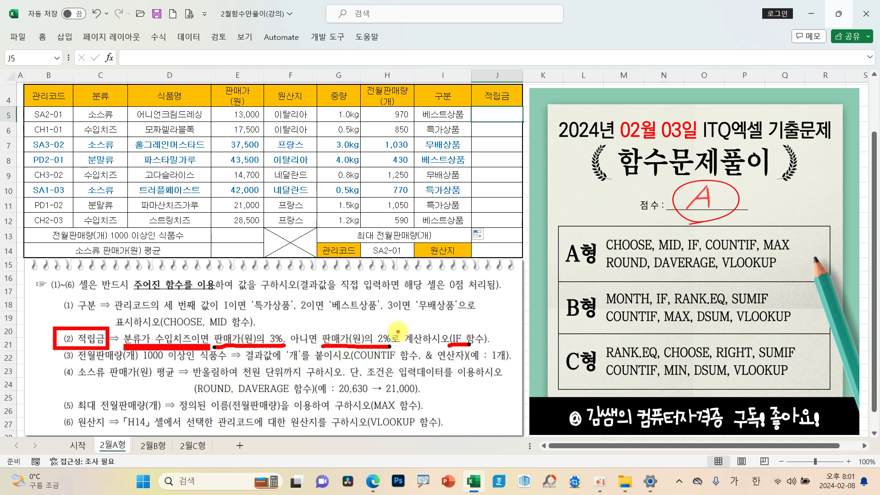
key(Escape)
click(110, 58)
click(561, 280)
click(714, 402)
drag(564, 203, 445, 156)
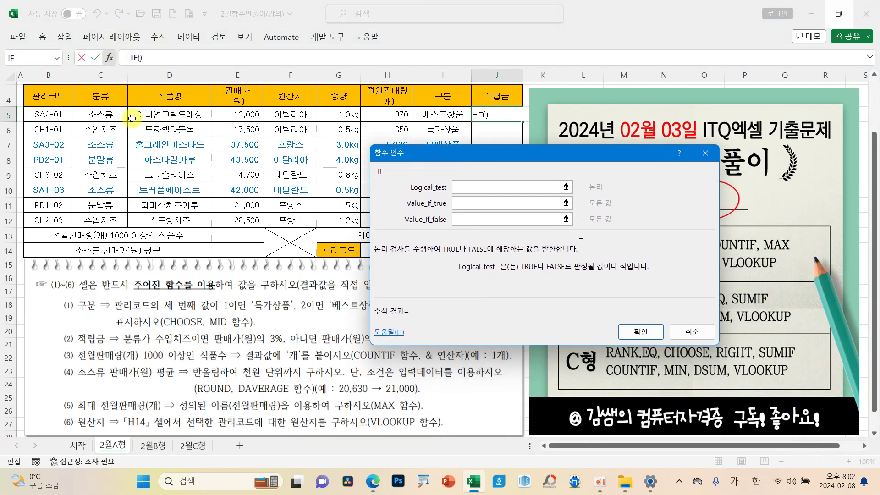
- Set the IF function's Logical_test to C5="수입치즈" to check whether the 분류 is imported cheese
click(95, 116)
text(=)
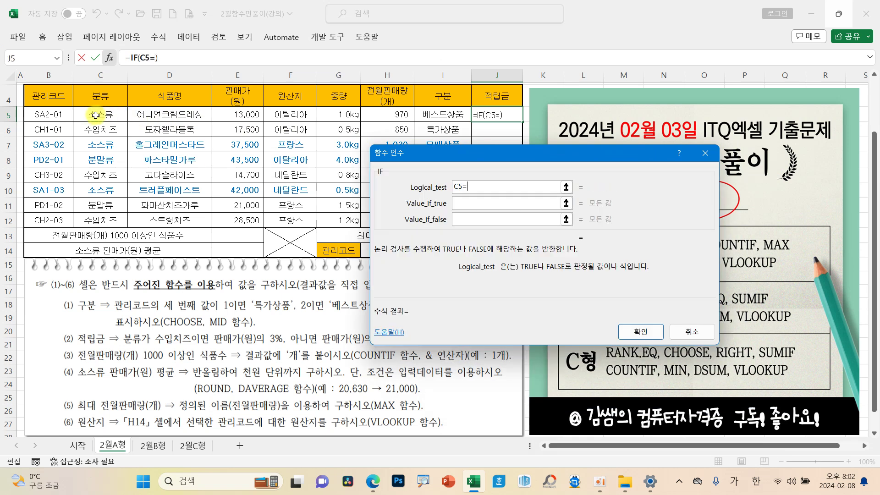
text("수입치즈")
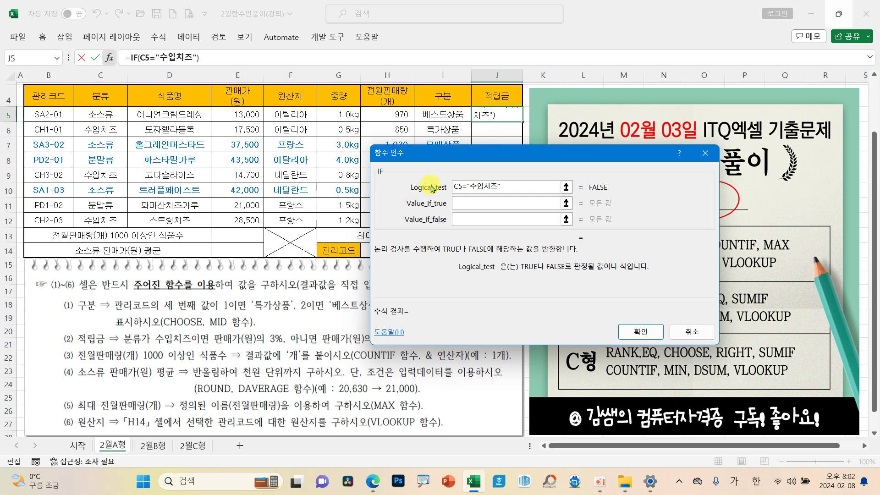
- Set the IF function's Value_if_true to E5*3%, three percent of the 판매가(원)
click(488, 198)
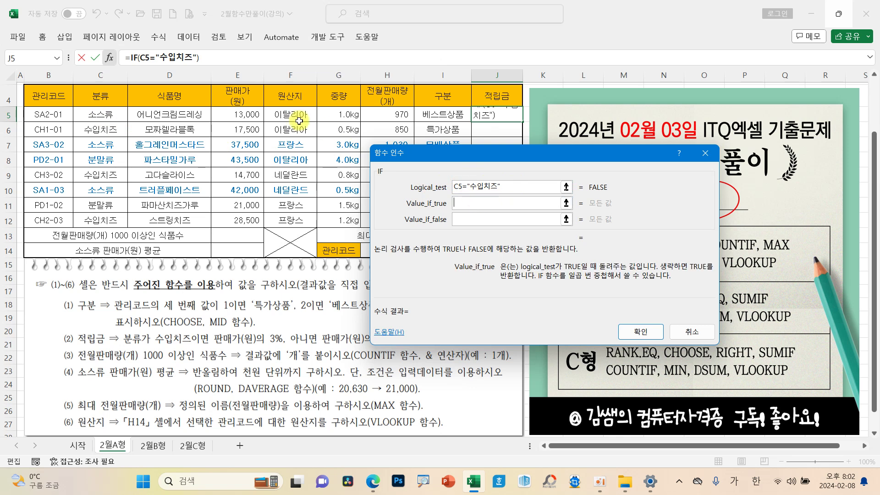
click(253, 117)
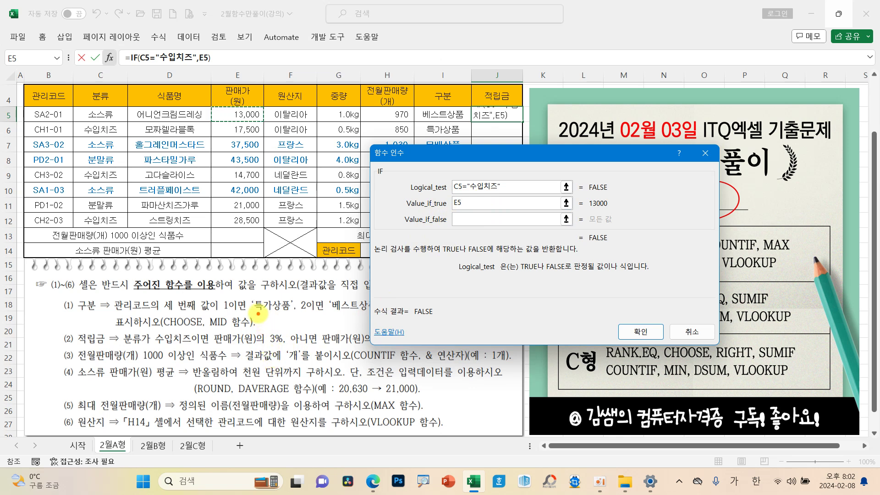
mouse_move(266, 296)
mouse_down()
mouse_move(286, 319)
mouse_move(303, 317)
mouse_move(319, 311)
mouse_move(293, 293)
mouse_move(330, 298)
mouse_move(332, 284)
mouse_up()
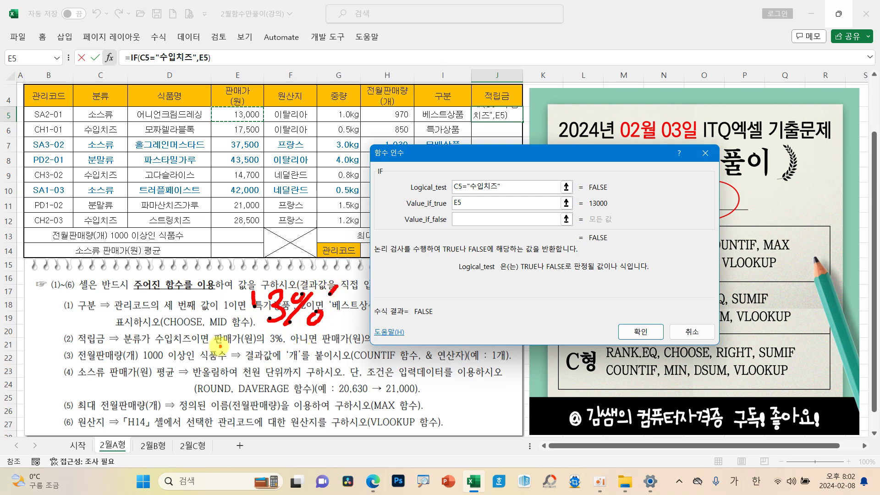
drag(204, 343, 285, 350)
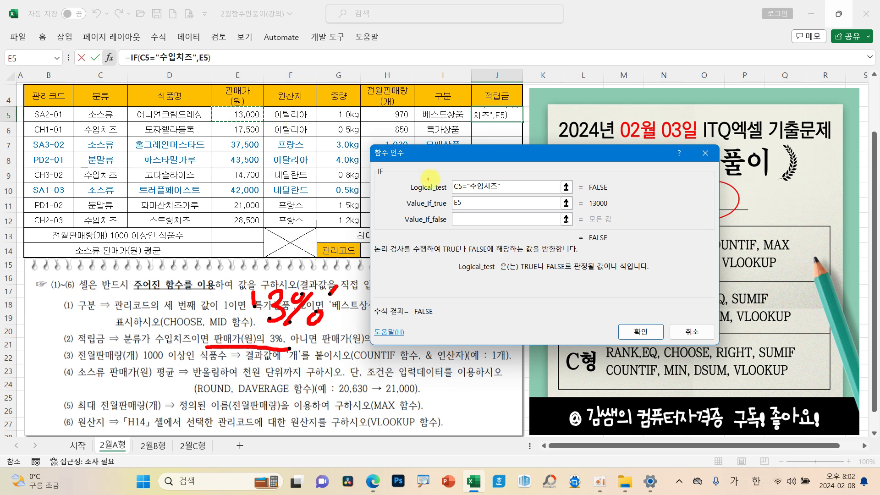
click(491, 205)
text(*3%)
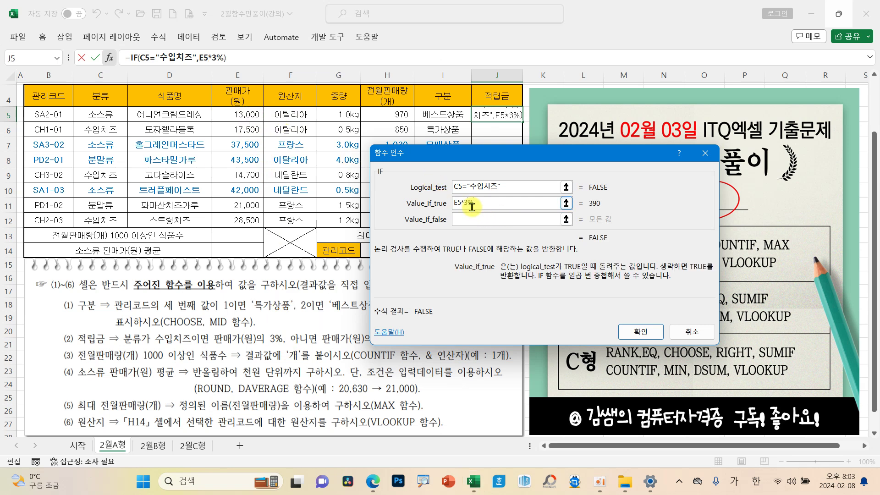
- Set the IF function's Value_if_false to E5*2% and fill the formula down the 적립금 column through J12
click(462, 219)
click(249, 114)
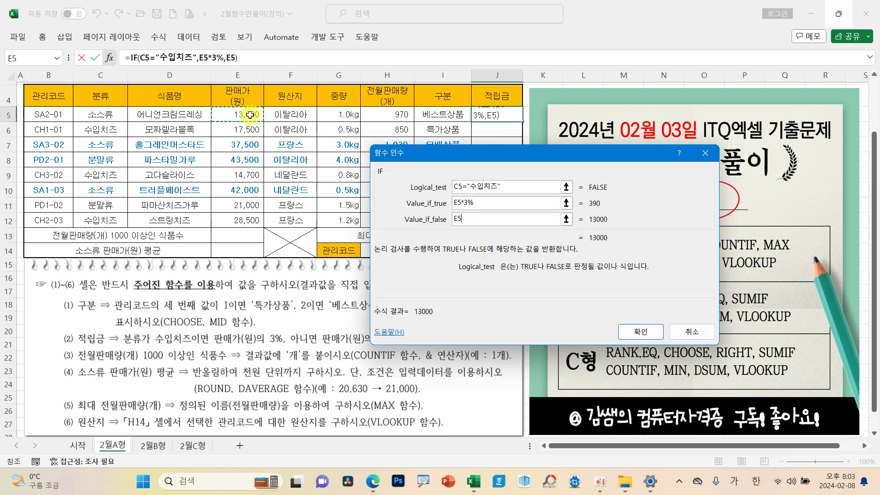
text(*2)
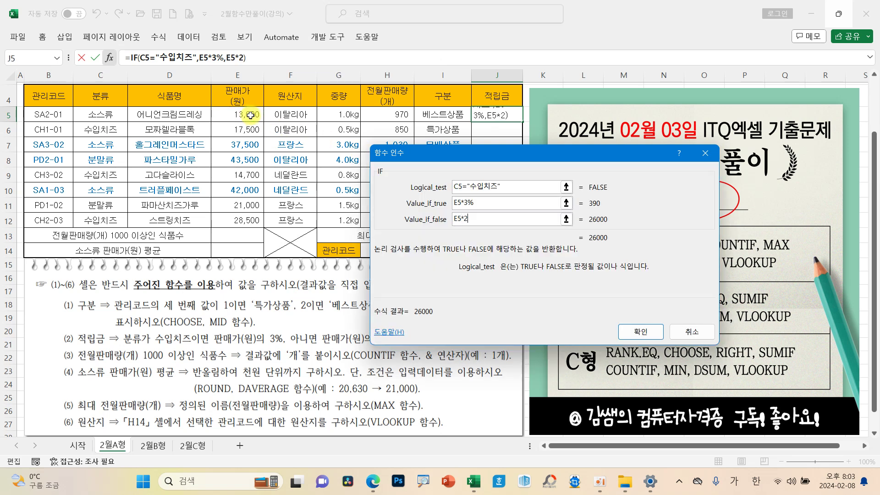
text(%)
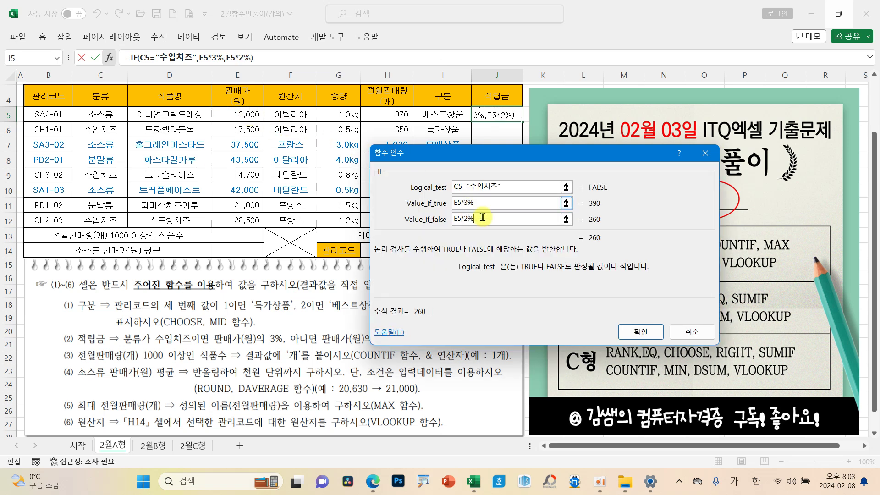
click(641, 331)
drag(522, 121, 503, 226)
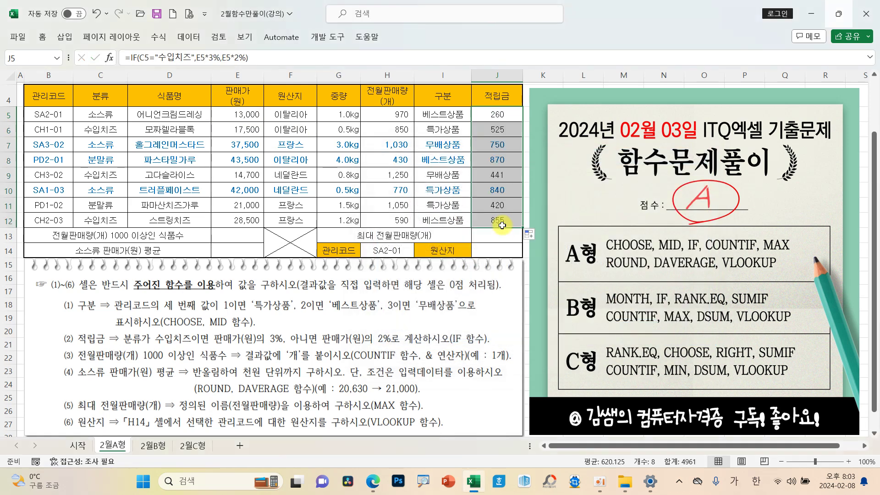
- Insert a COUNTIF function in cell E13 with the 전월판매량 cells H5:H12 as its Range
click(242, 234)
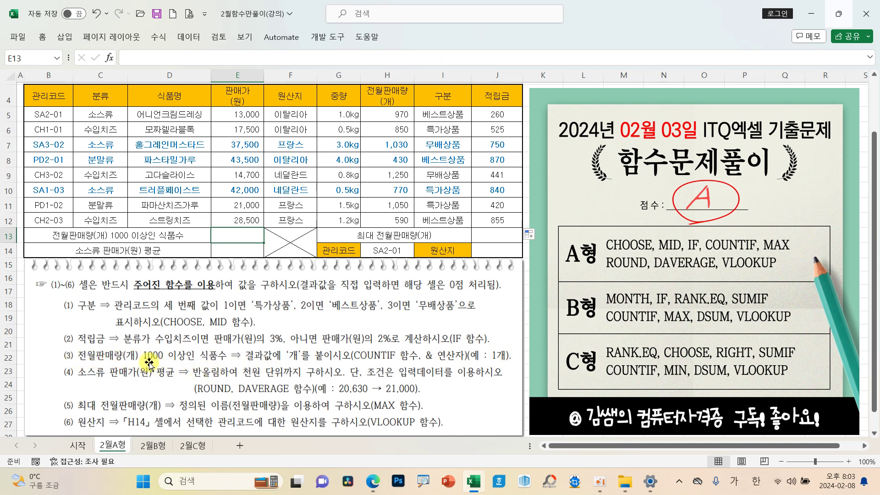
click(106, 59)
click(439, 236)
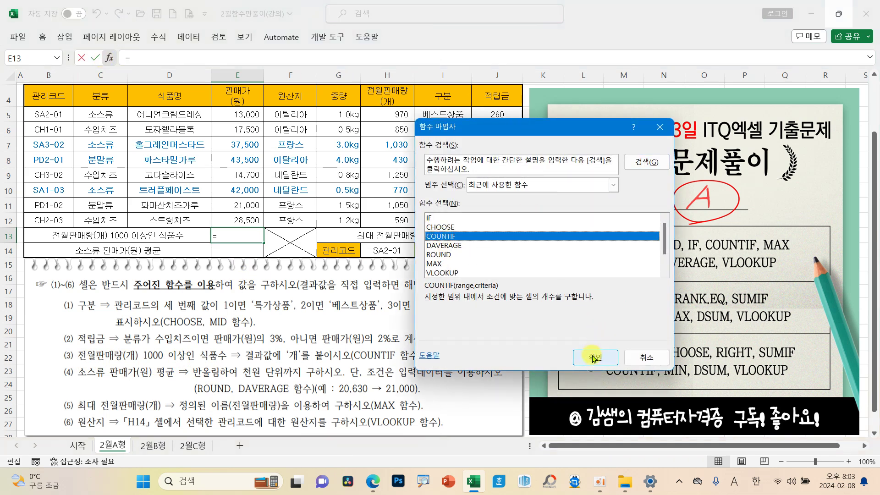
click(593, 357)
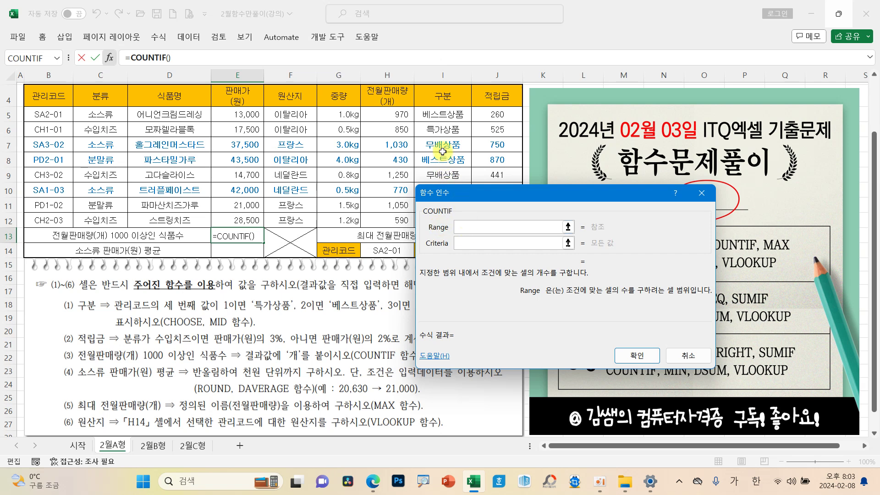
drag(387, 115, 387, 220)
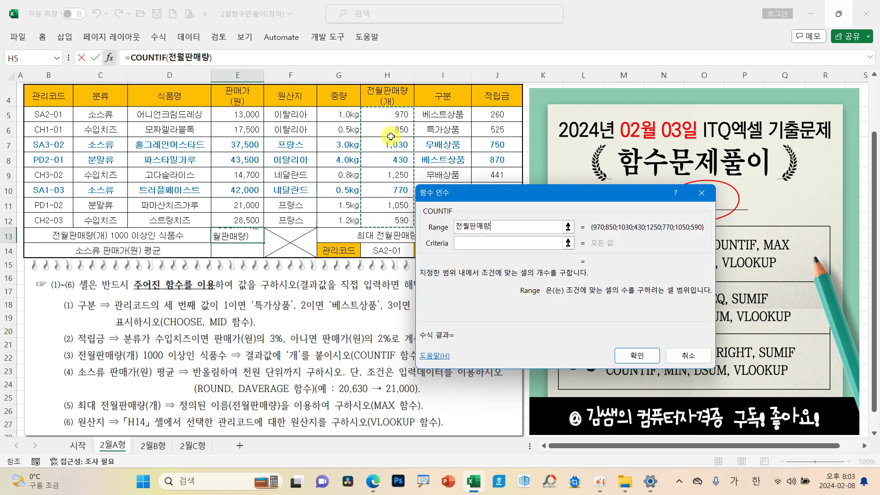
- Set the COUNTIF Criteria to ">=1000" and append &"개" to the formula in E13
click(475, 247)
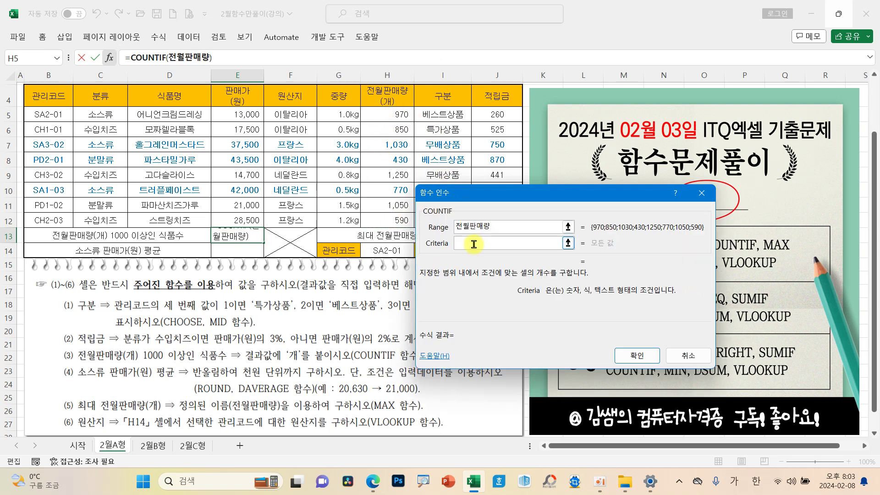
drag(460, 198, 529, 254)
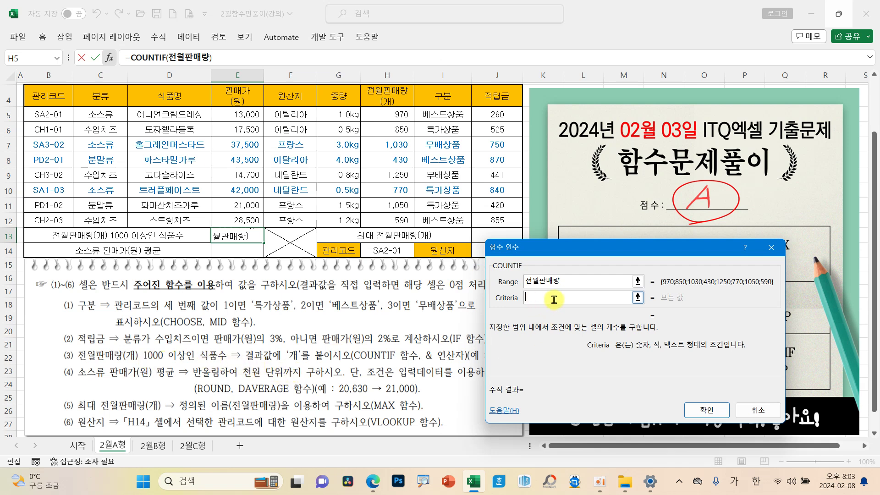
text(1000")
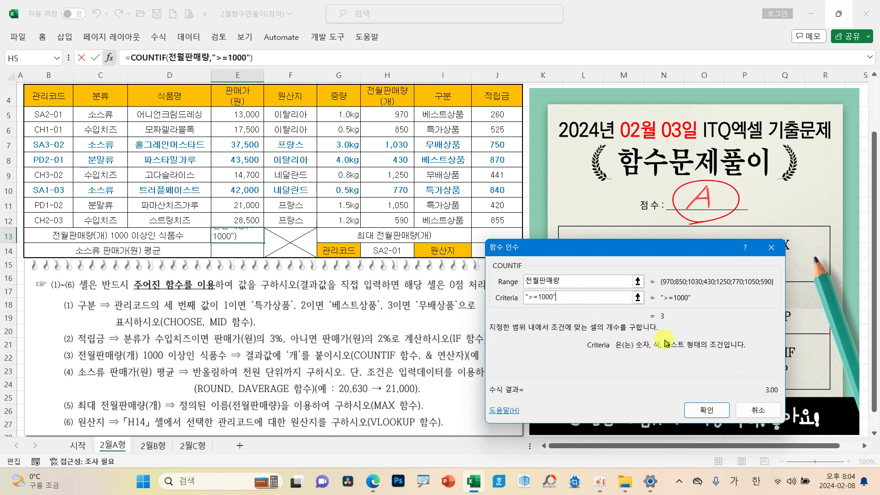
click(706, 410)
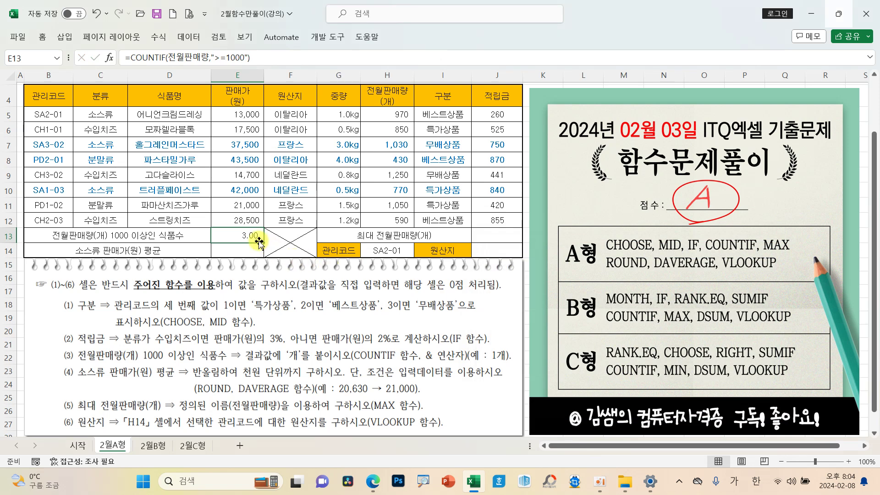
click(270, 59)
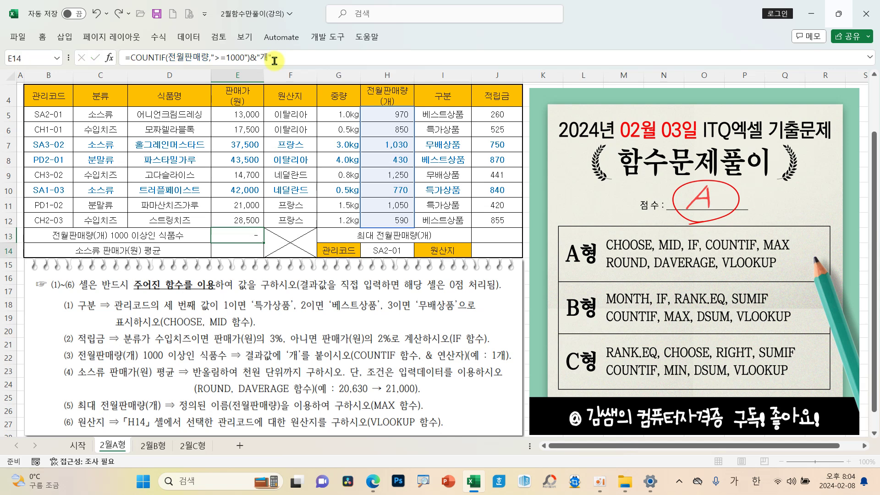
key(Return)
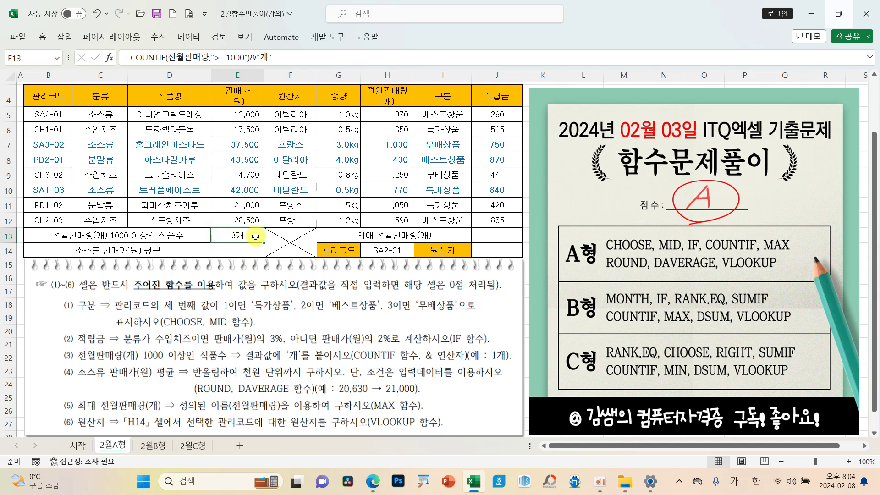
- Review the COUNTIF formula in E13 and check which defined name the range H5:H12 carries
click(249, 249)
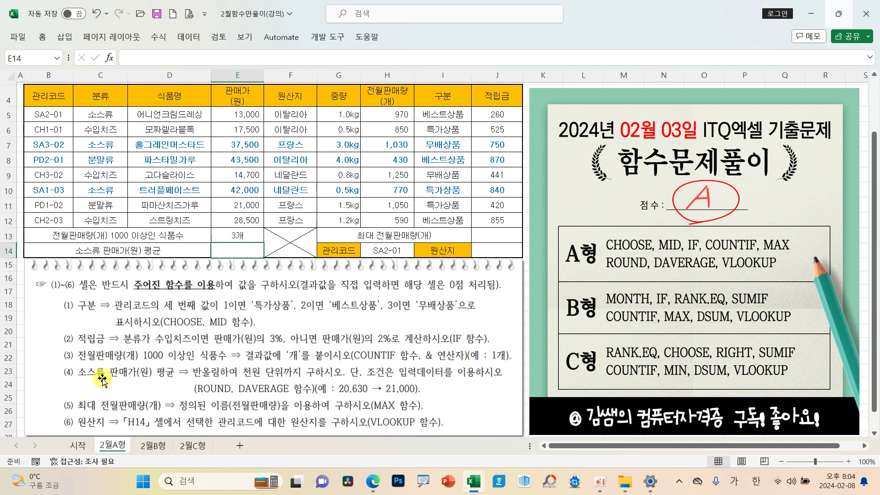
click(237, 235)
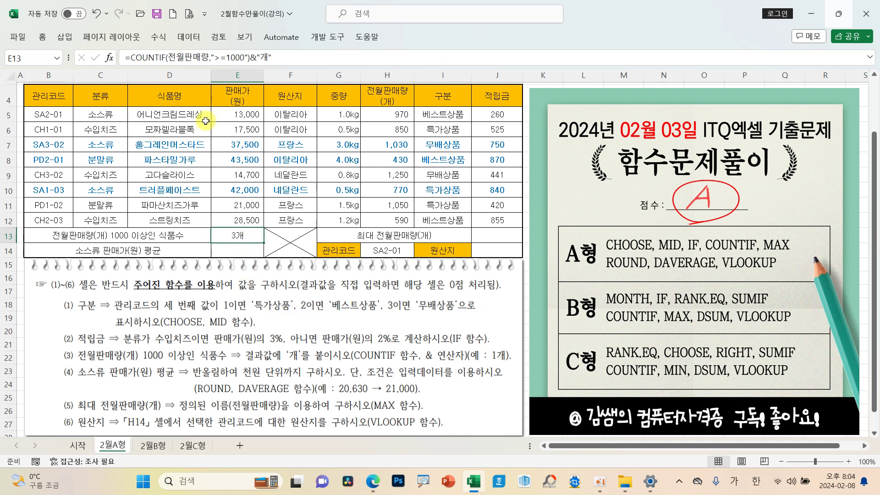
drag(398, 114, 388, 220)
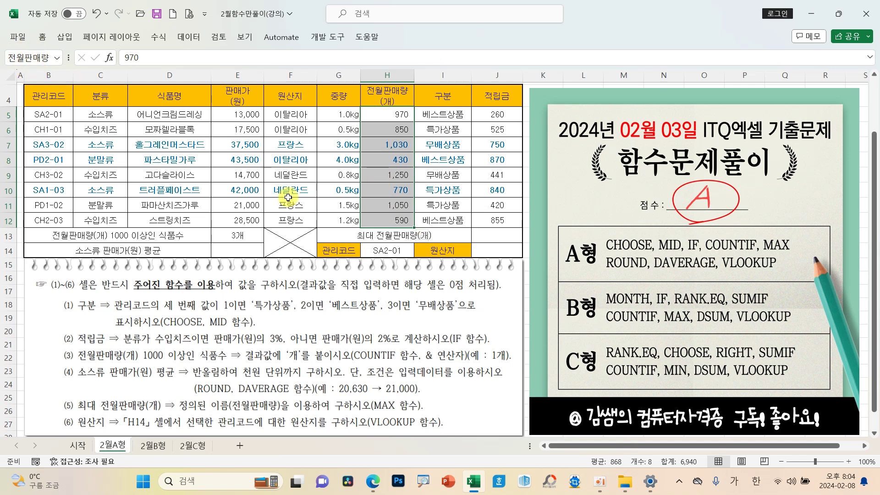
click(238, 238)
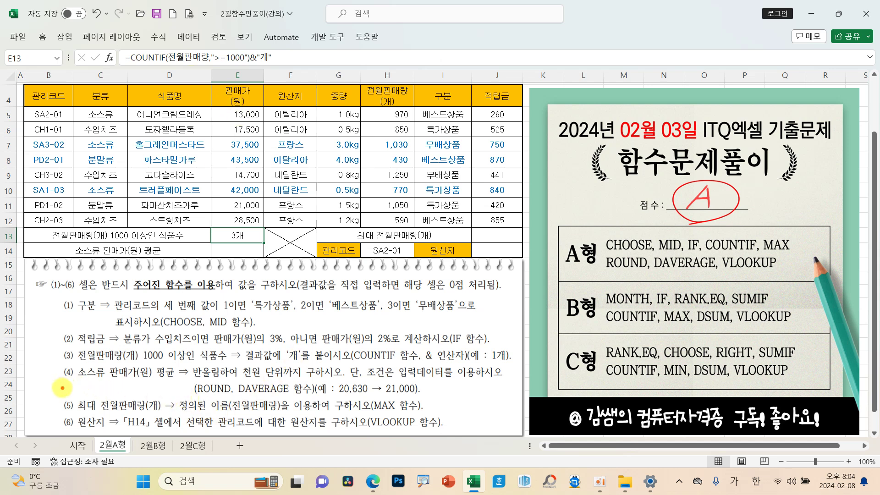
mouse_move(70, 393)
mouse_down()
mouse_move(192, 411)
mouse_move(431, 415)
mouse_up()
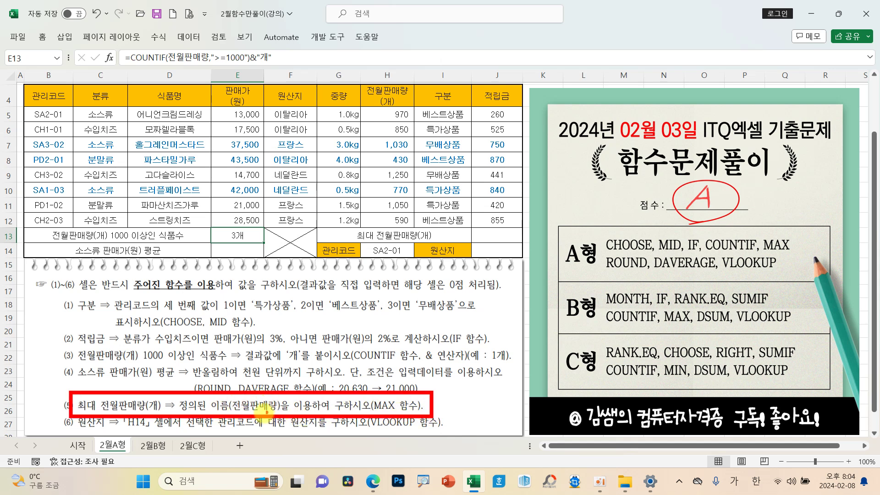
key(Escape)
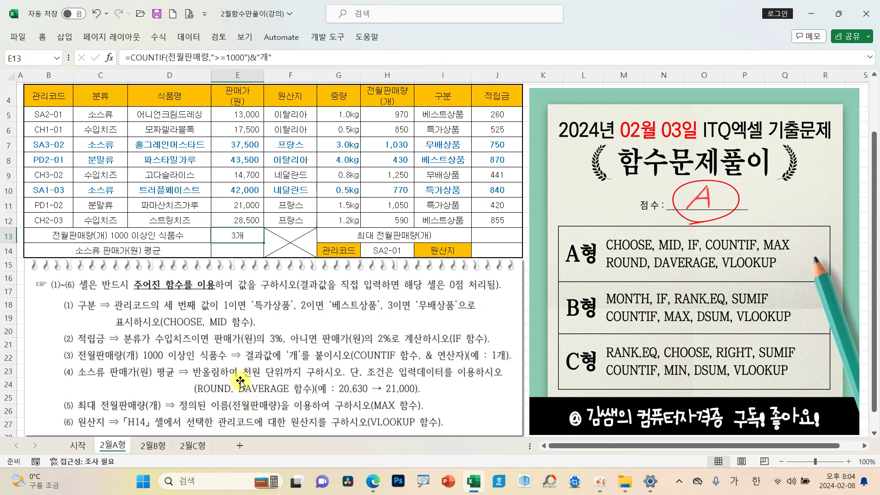
- Insert a ROUND function in cell E14 with Num_digits set to -3 to round to the thousands
click(237, 248)
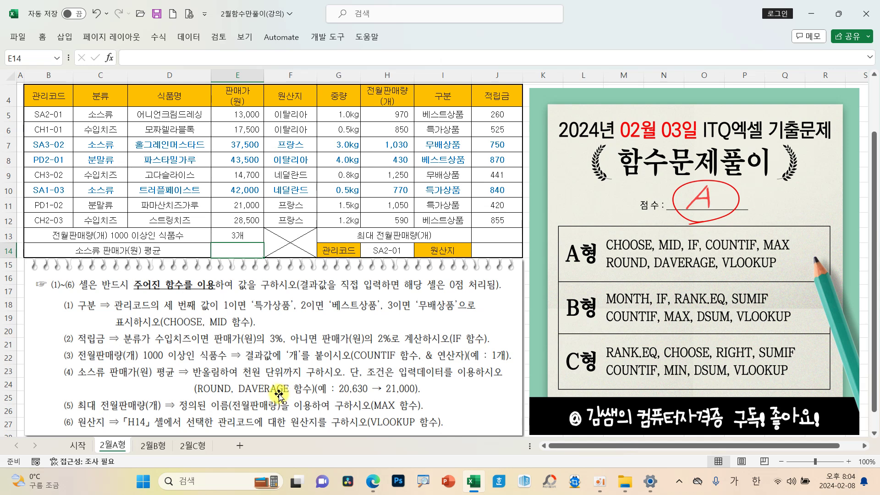
drag(72, 380, 151, 381)
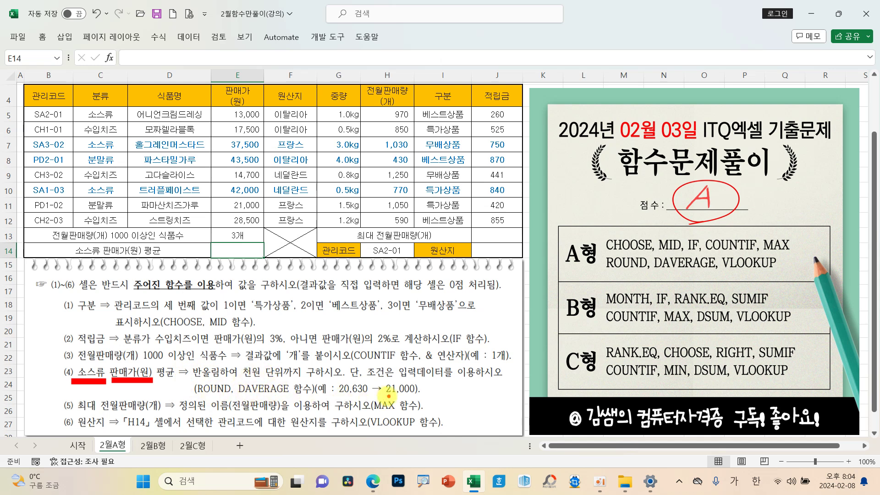
drag(397, 395, 412, 393)
mouse_move(336, 396)
mouse_down()
mouse_move(399, 394)
mouse_move(397, 403)
mouse_move(412, 406)
mouse_up()
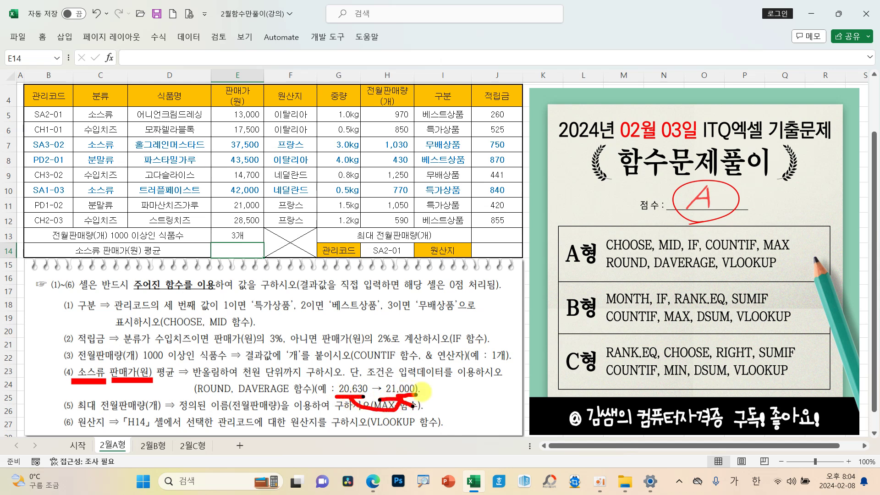
mouse_move(451, 385)
mouse_down()
mouse_move(465, 400)
mouse_move(453, 414)
mouse_move(431, 412)
mouse_up()
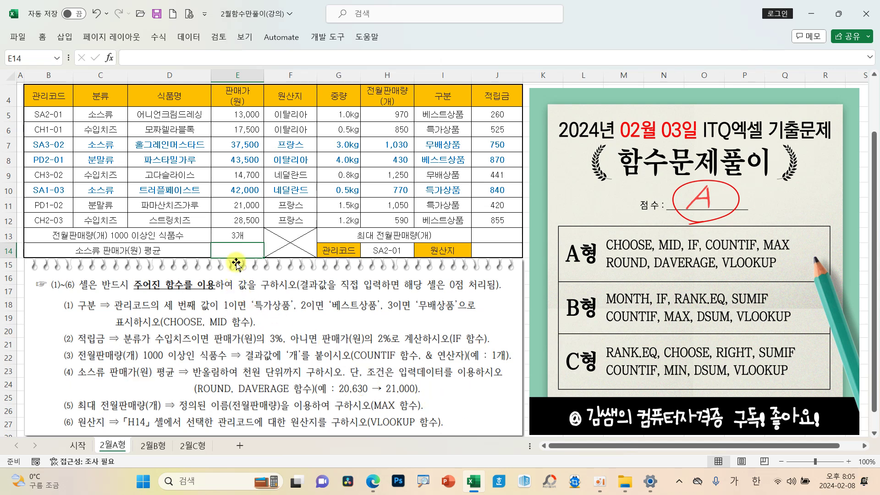
click(109, 57)
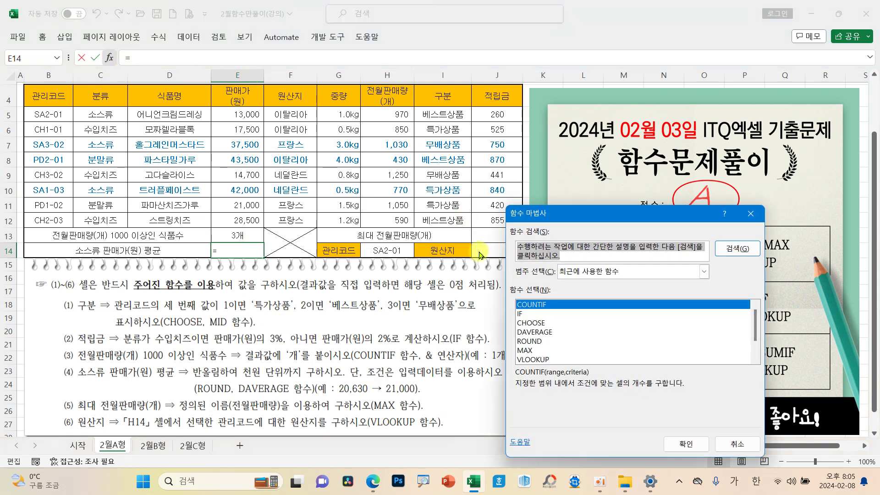
click(541, 341)
click(685, 443)
click(554, 300)
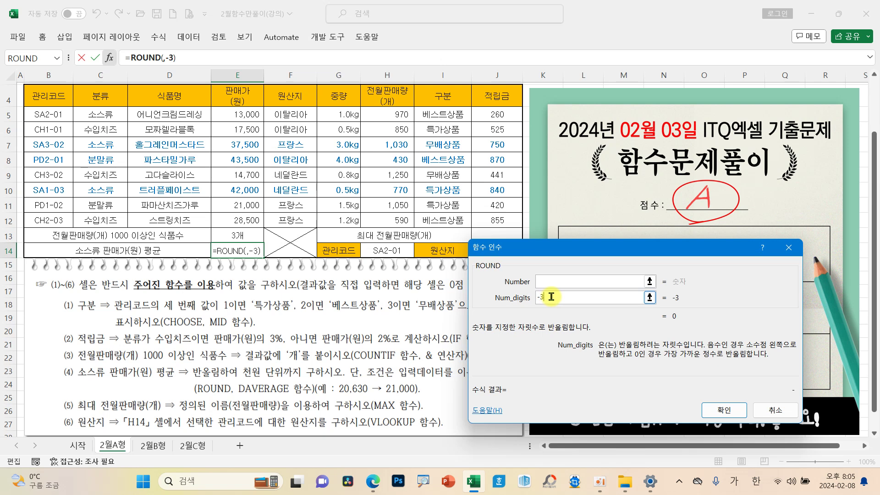
- Nest a DAVERAGE function in ROUND's Number argument with the table range B4:H12 as its Database
click(551, 281)
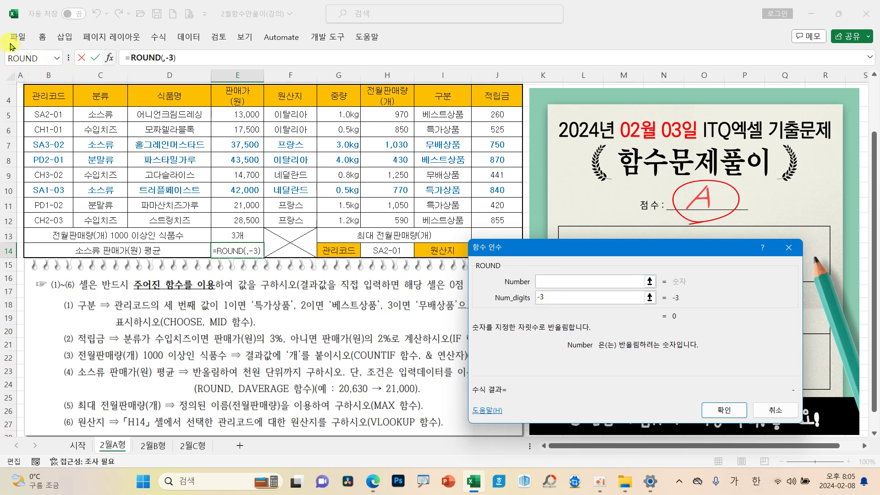
drag(1, 43, 85, 71)
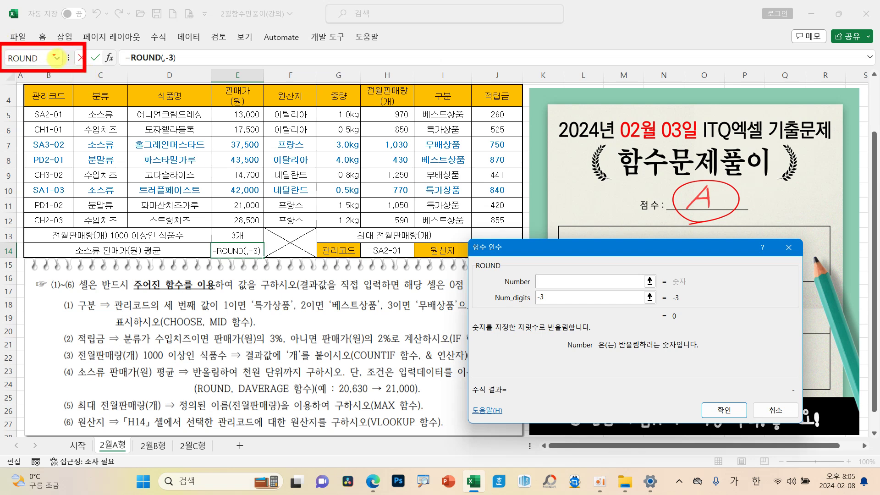
click(57, 58)
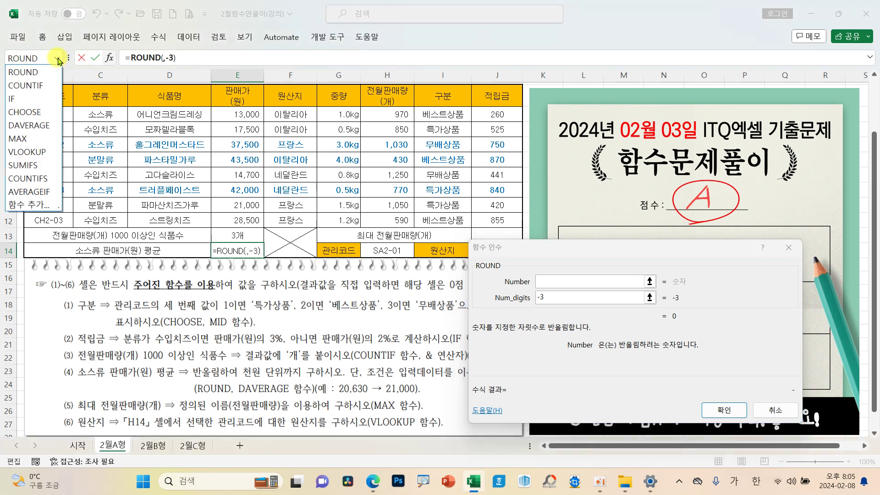
click(41, 131)
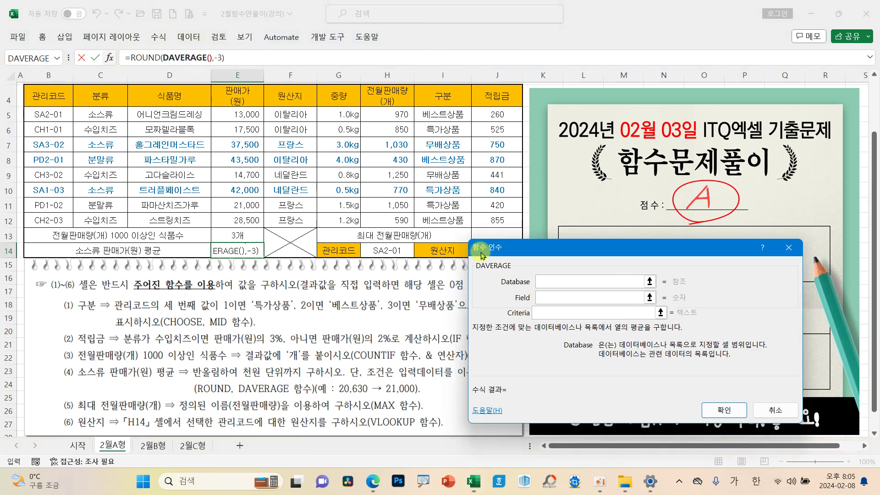
click(545, 283)
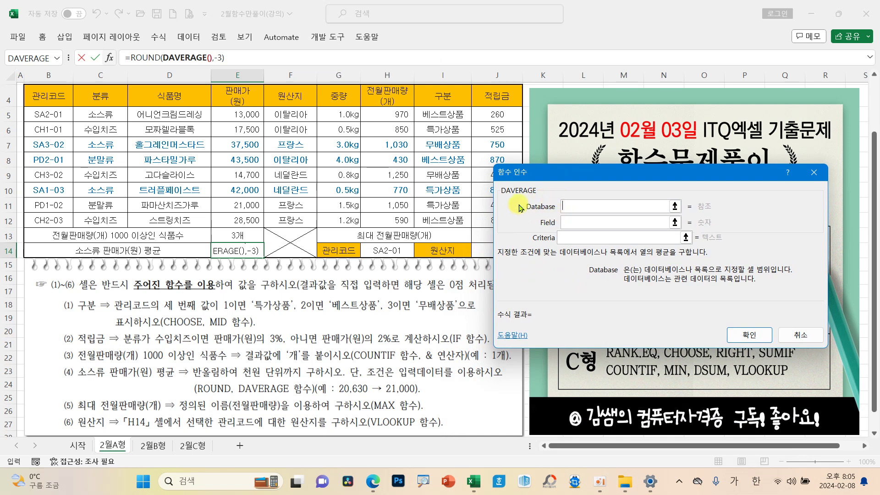
drag(63, 103, 389, 220)
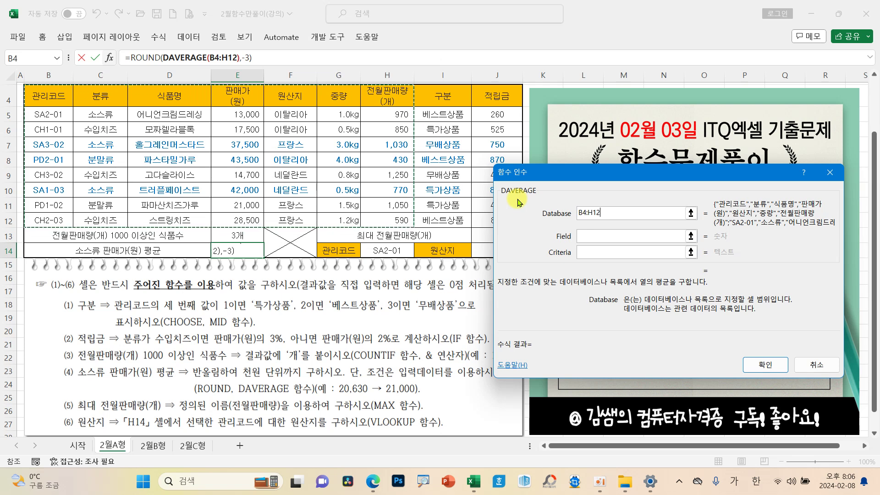
- Set the DAVERAGE Field to 4, the position of the 판매가(원) column in the table
click(608, 231)
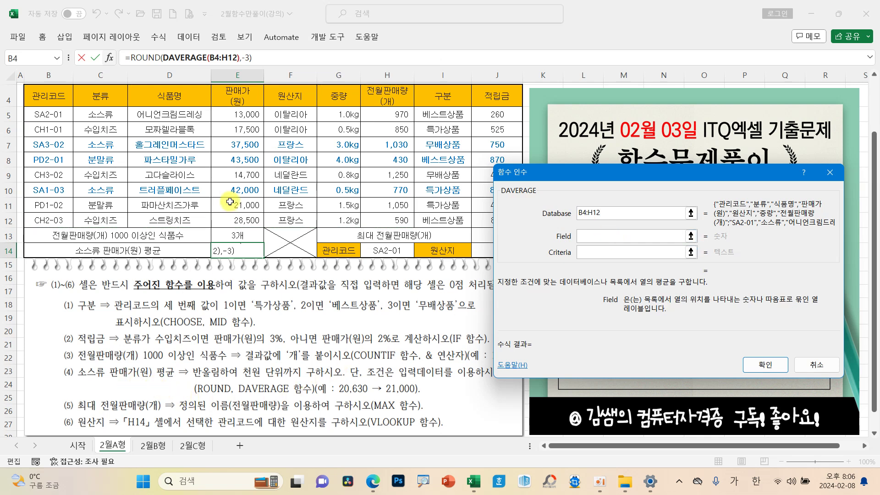
drag(27, 87, 367, 197)
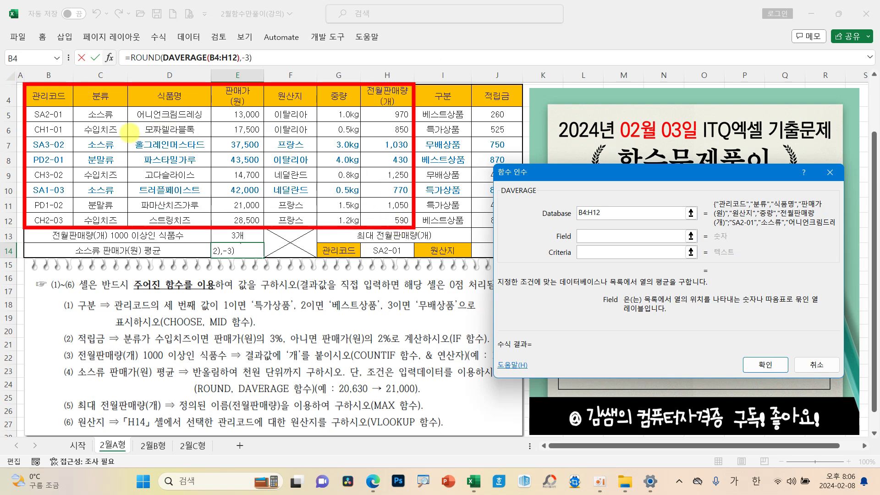
mouse_move(245, 137)
mouse_down()
mouse_move(219, 165)
mouse_move(261, 168)
mouse_move(239, 182)
mouse_up()
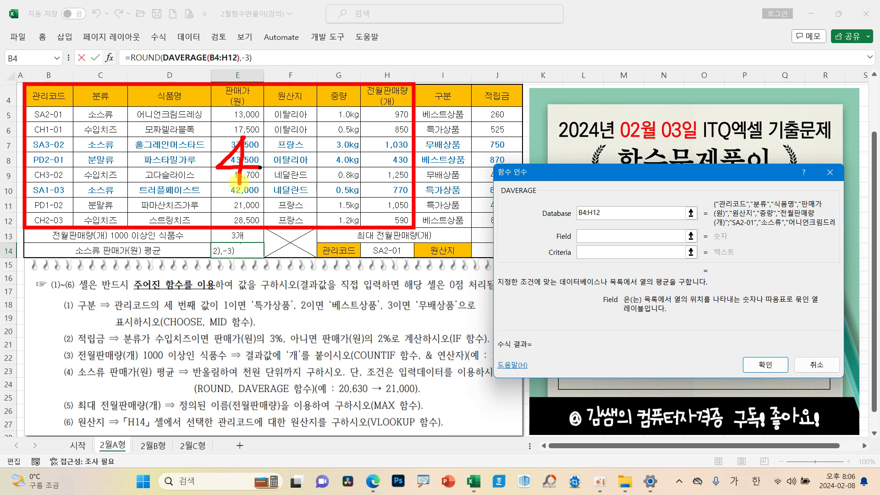
click(614, 234)
text(4)
- Set the DAVERAGE Criteria to C4:C5 for 소스류 and complete the formula in E14
click(594, 247)
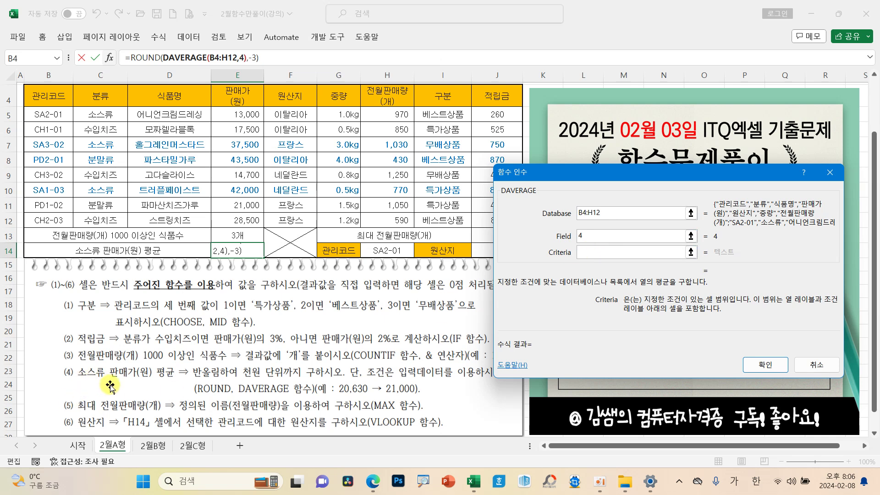
drag(106, 103, 105, 115)
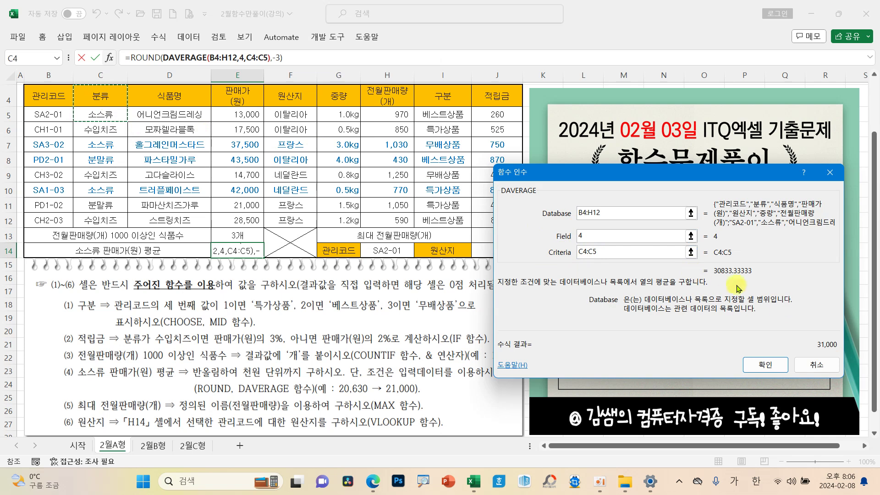
drag(711, 264, 776, 280)
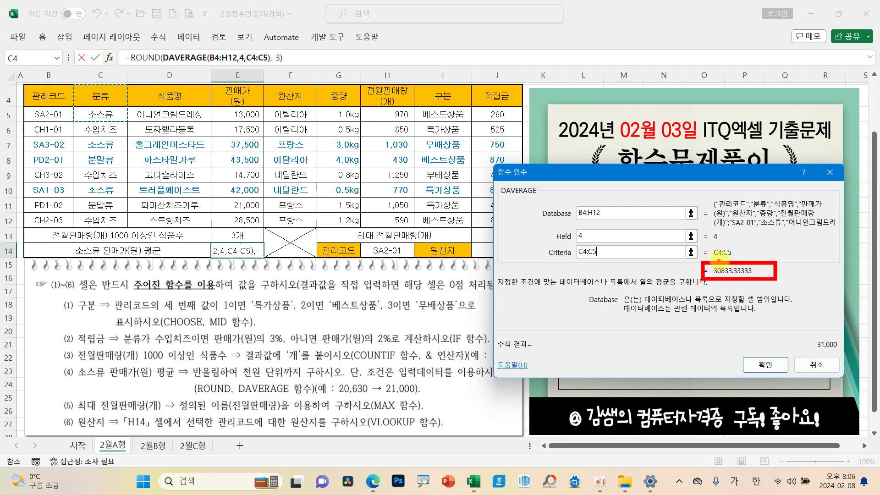
drag(799, 327, 850, 350)
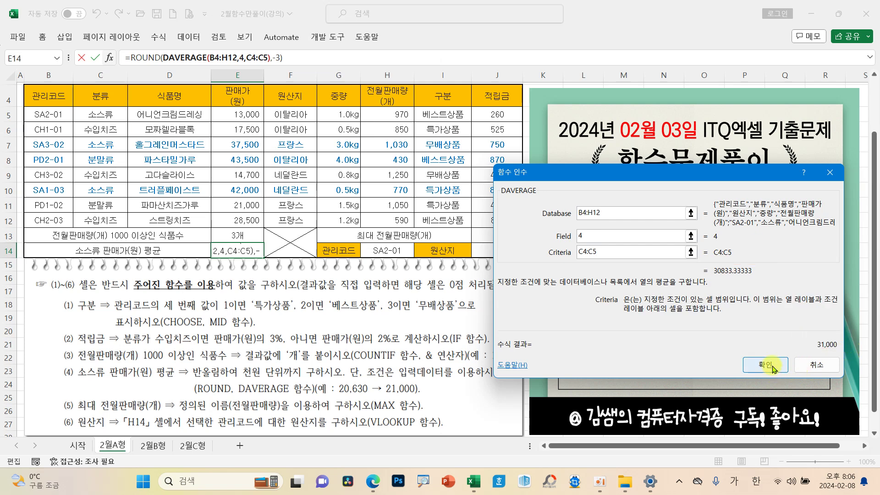
click(765, 365)
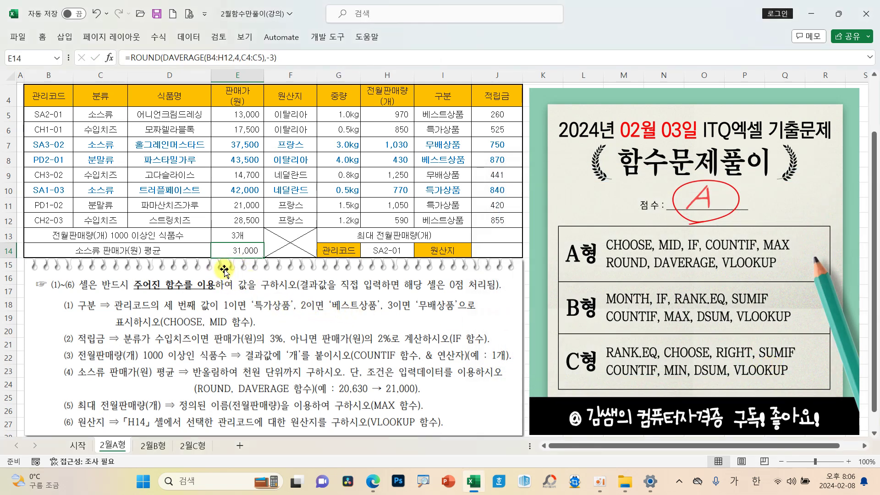
- Enter a MAX function in cell J13 over the 전월판매량 cells H5:H12
click(484, 235)
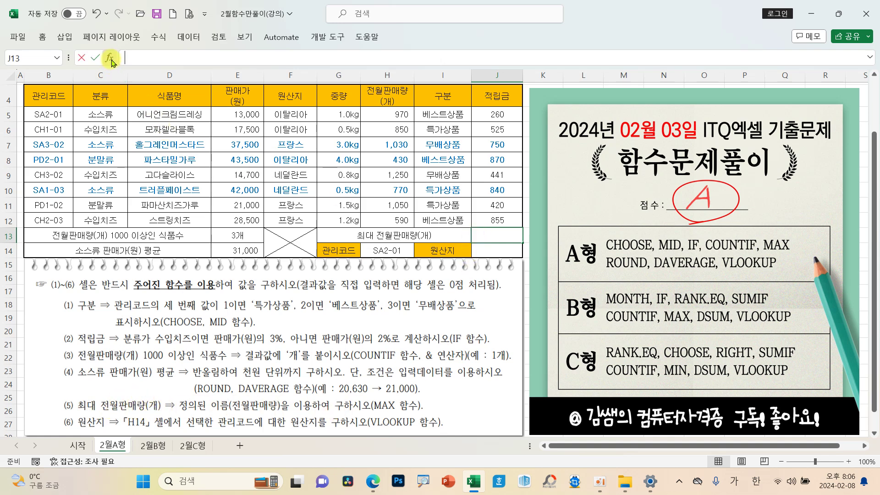
click(564, 290)
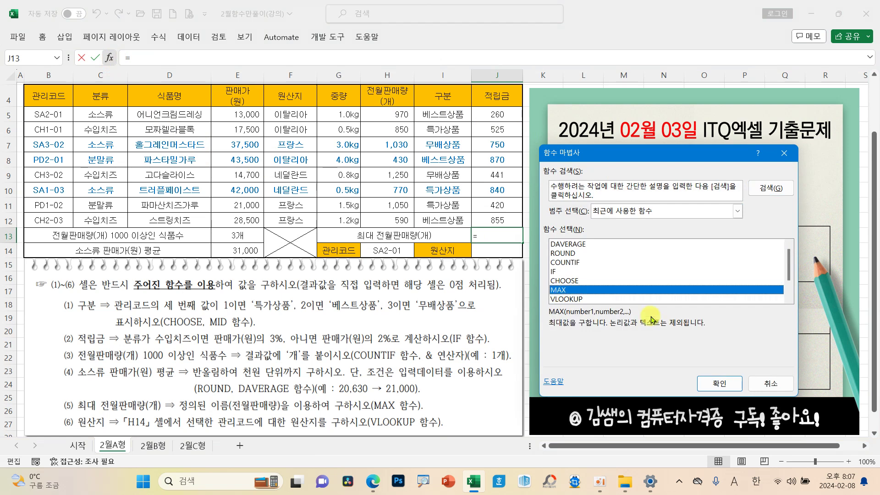
click(729, 386)
drag(387, 115, 379, 214)
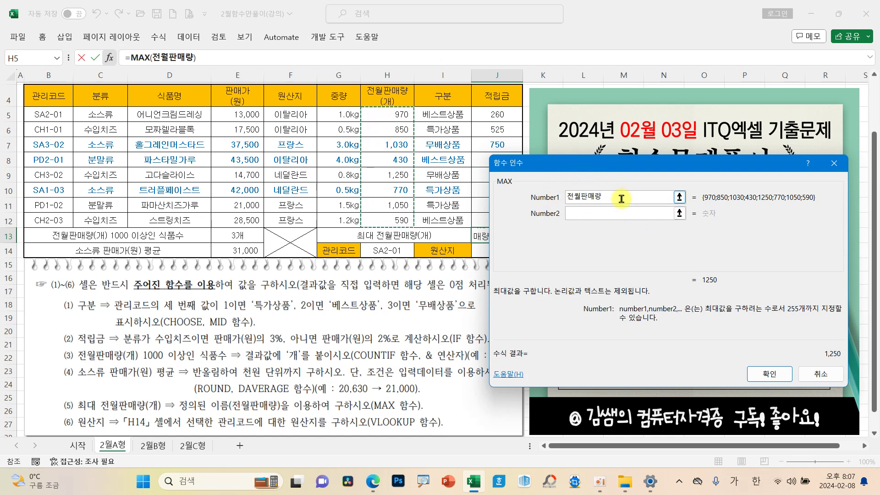
click(758, 372)
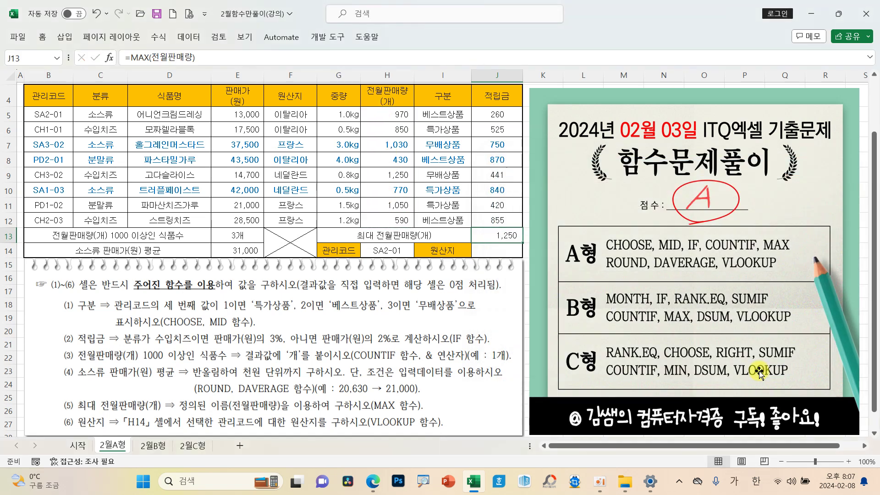
- Check which 관리코드 choices the drop-down list in cell H14 offers
click(495, 251)
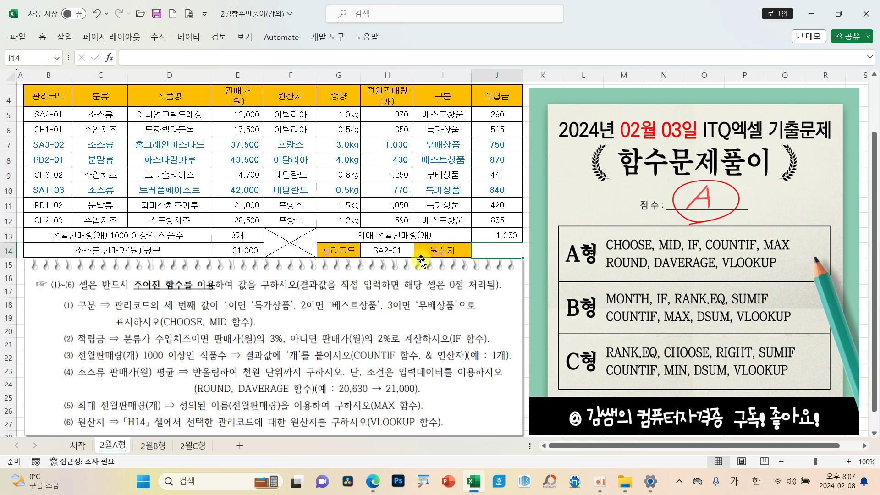
click(393, 250)
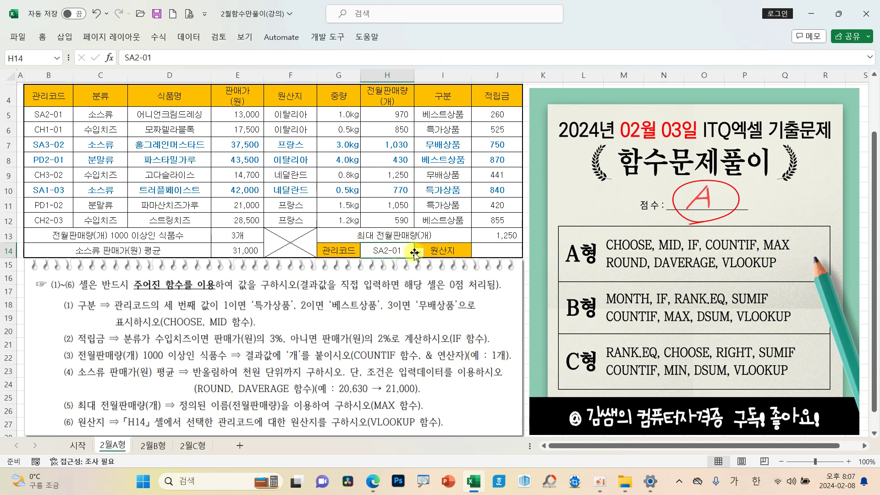
click(419, 251)
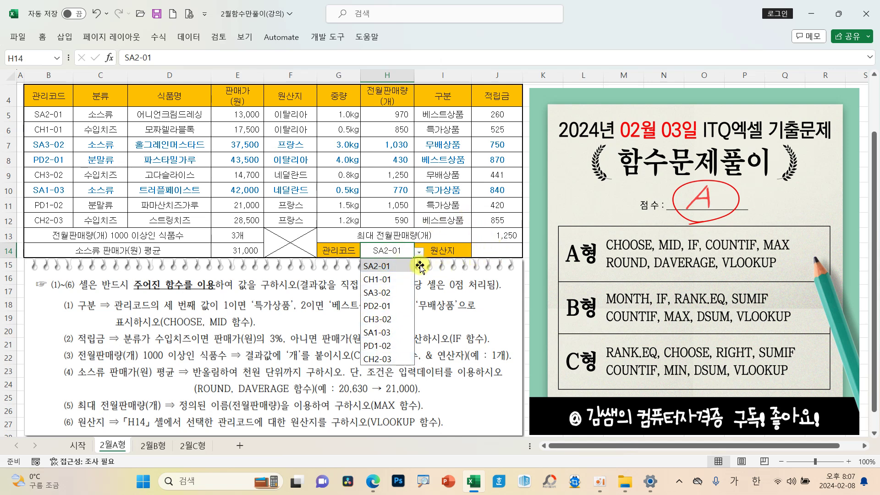
- Insert a VLOOKUP function in cell J14 with H14 as Lookup_value and B5:F12 as Table_array
click(485, 252)
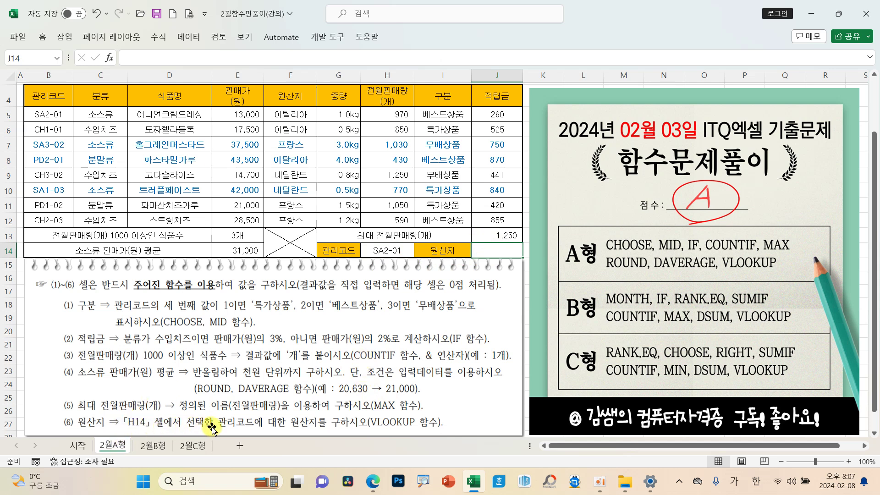
drag(211, 413, 326, 431)
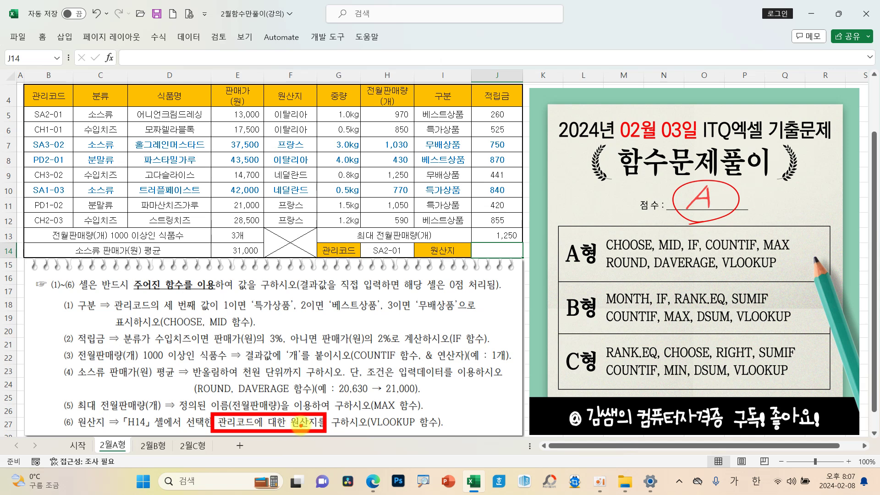
key(Escape)
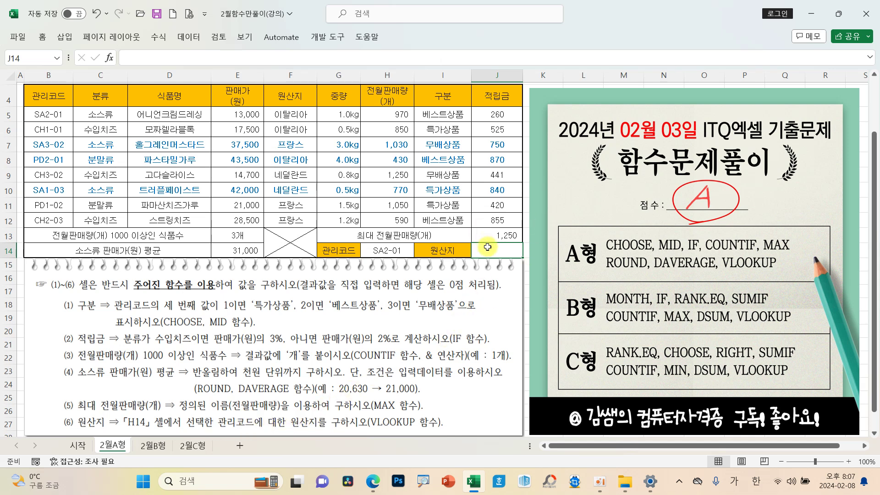
click(109, 59)
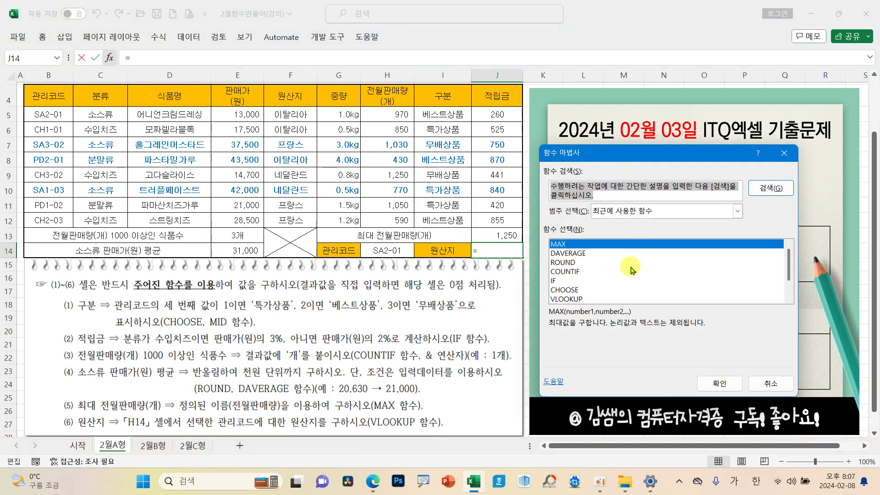
click(578, 301)
click(717, 384)
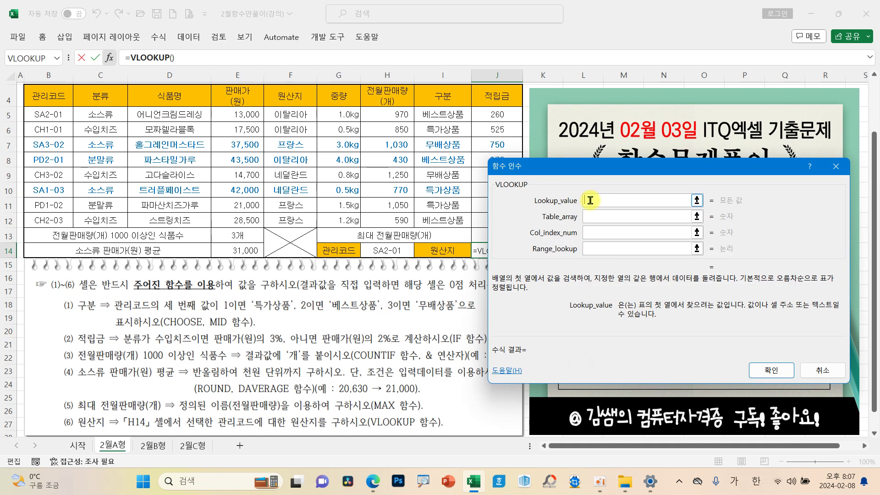
click(397, 248)
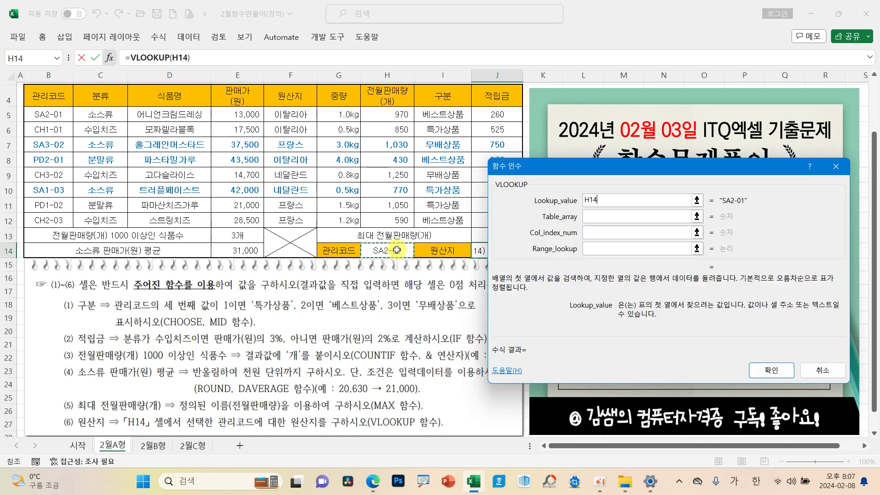
click(599, 216)
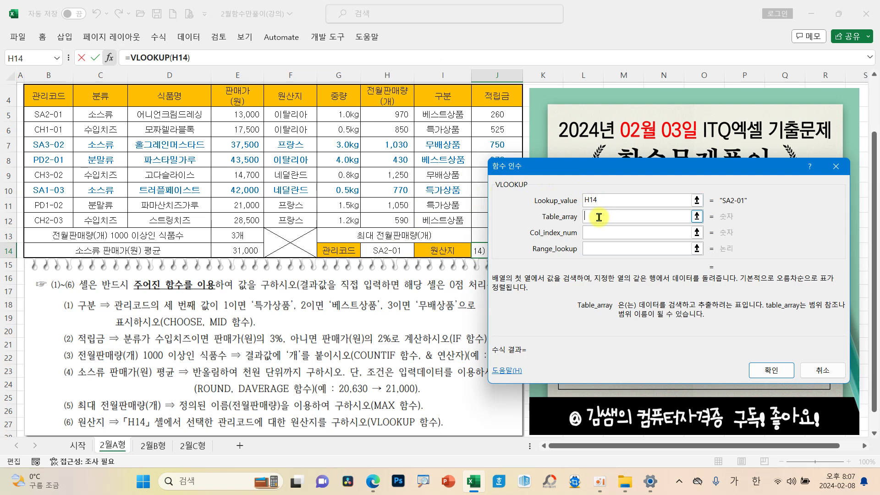
drag(61, 115, 292, 215)
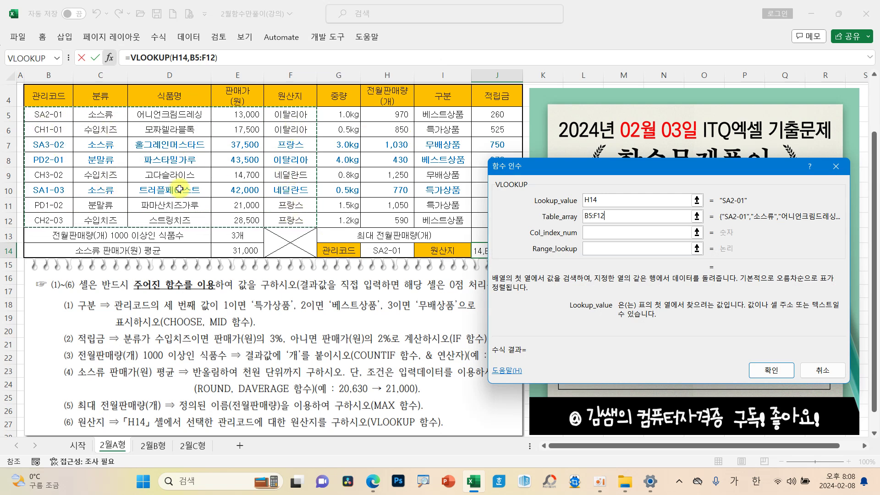
- Set the VLOOKUP Col_index_num to 5 and Range_lookup to 0, and complete the formula in J14
click(593, 231)
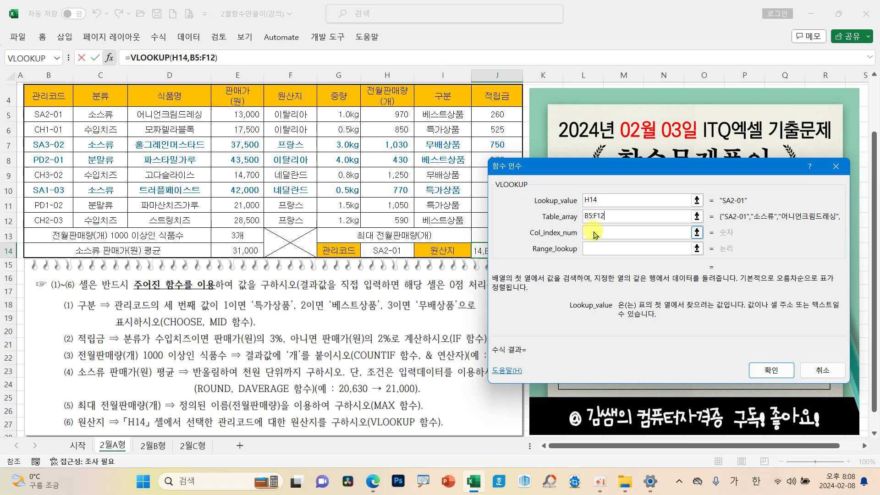
text(5)
click(603, 250)
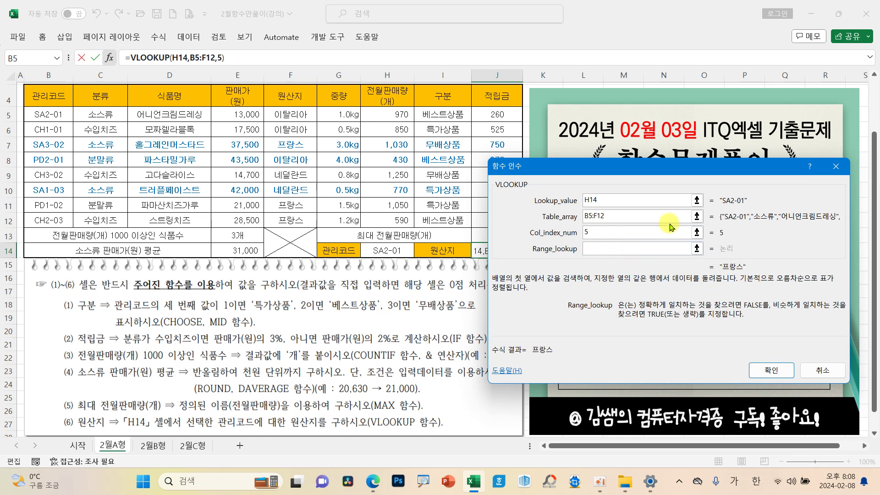
text(0)
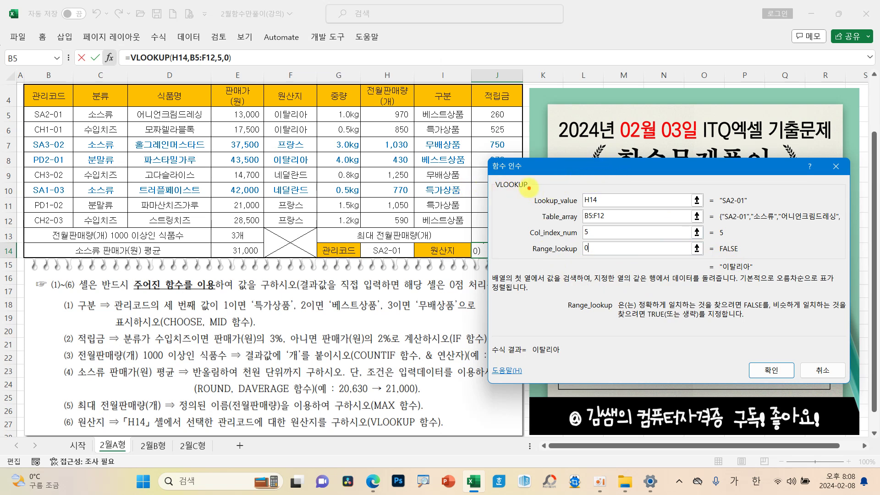
drag(523, 191, 612, 208)
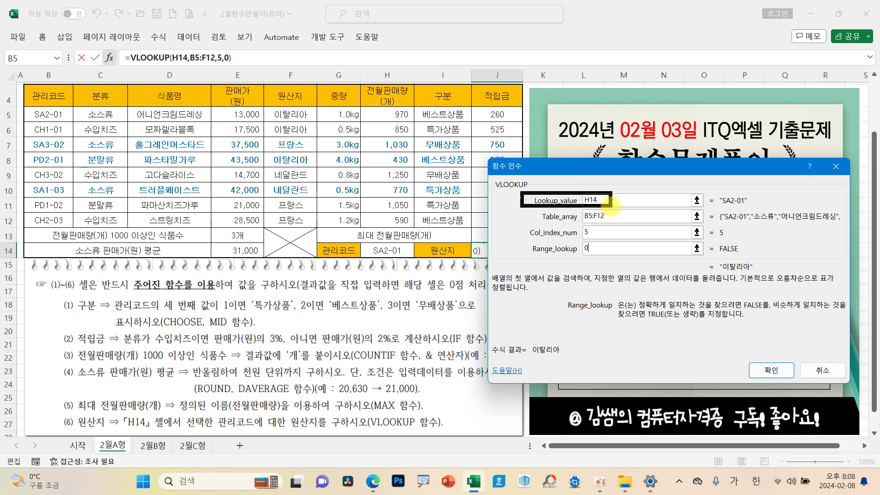
drag(529, 242, 600, 255)
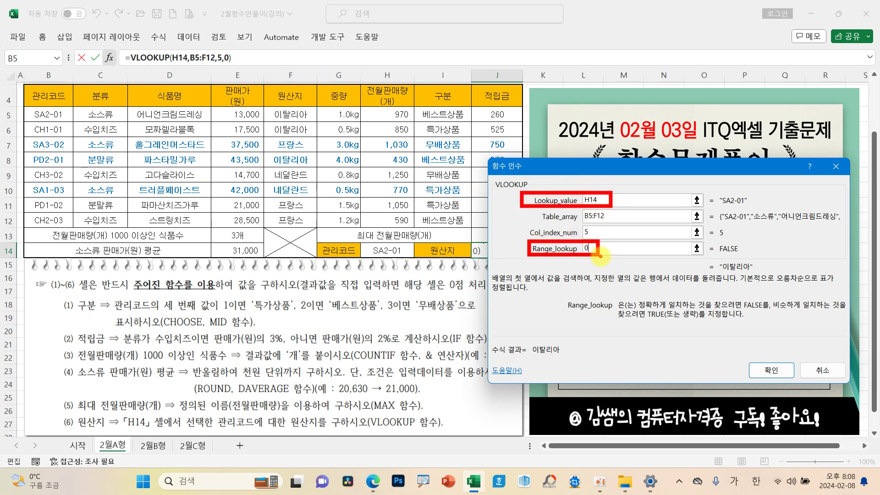
drag(639, 308, 767, 310)
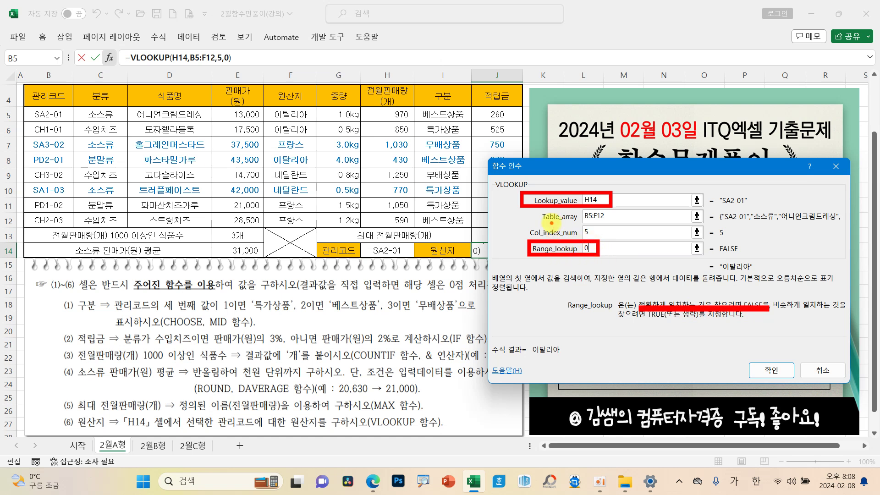
mouse_move(212, 415)
mouse_down()
mouse_move(311, 412)
mouse_move(323, 433)
mouse_move(213, 432)
mouse_move(213, 412)
mouse_up()
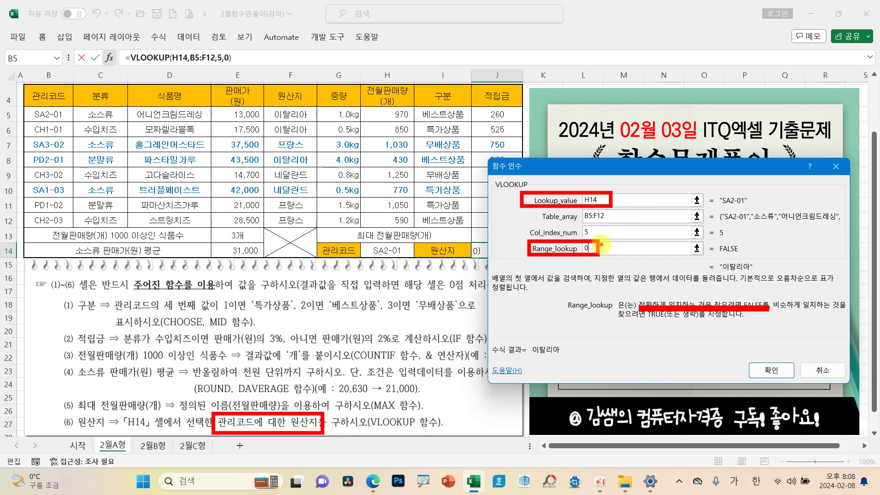
click(779, 372)
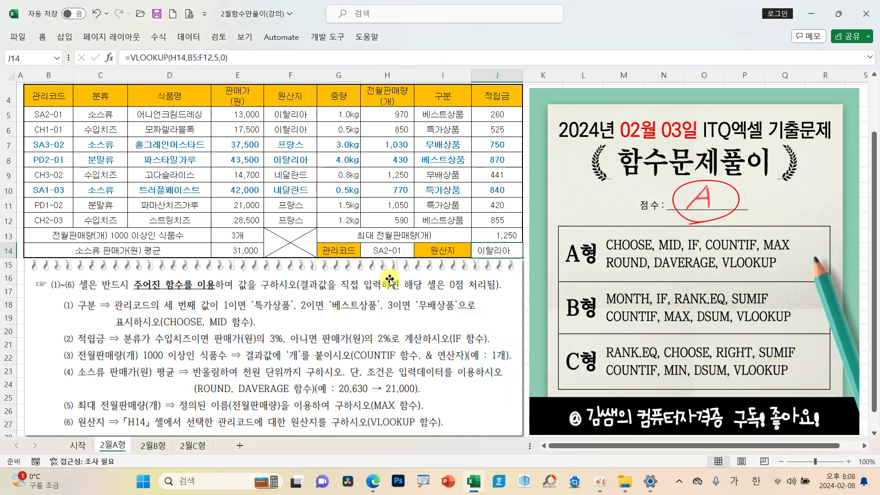
- Check the 원산지 lookup by choosing CH1-01, CH3-02 and finally SA2-01 as the 관리코드 in H14
click(388, 250)
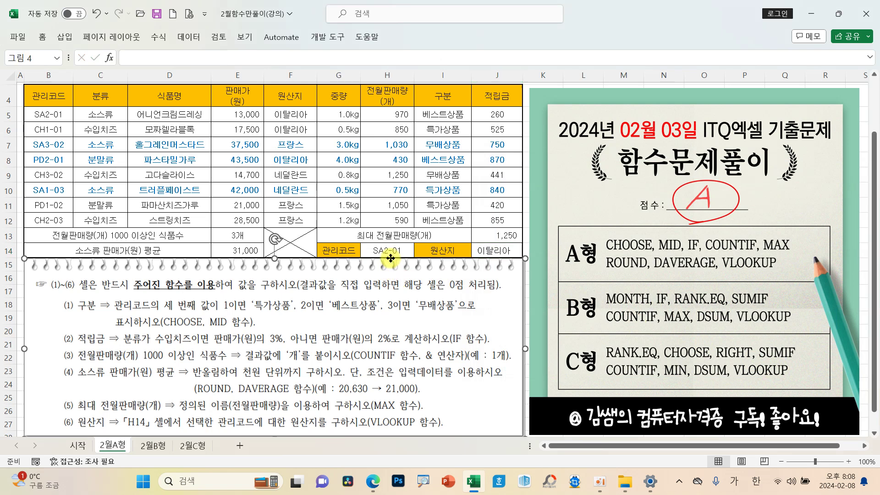
click(420, 251)
click(381, 278)
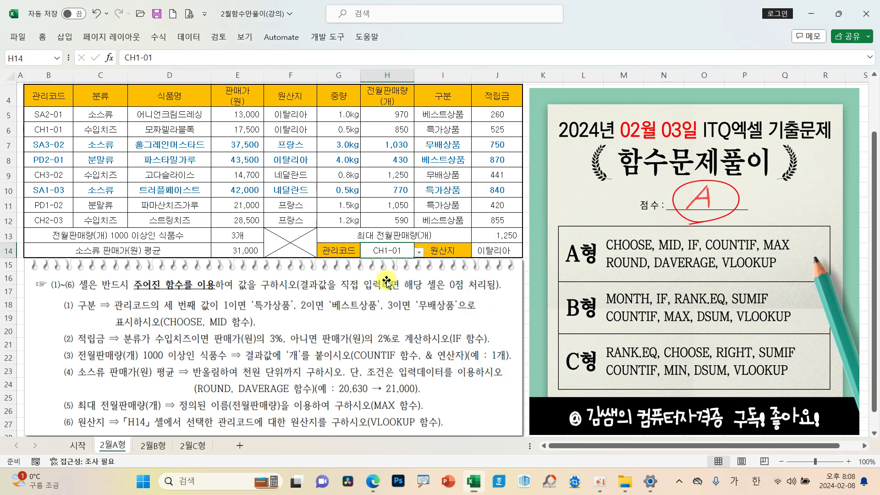
click(419, 253)
click(383, 318)
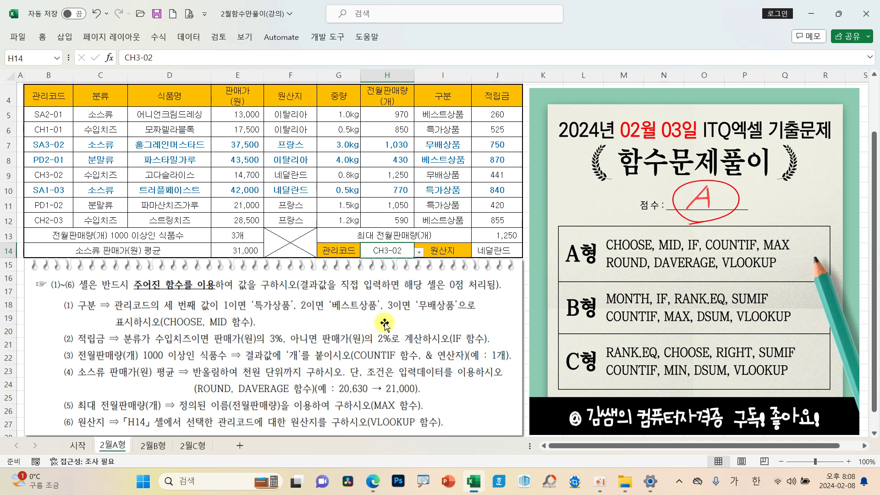
click(419, 252)
click(387, 266)
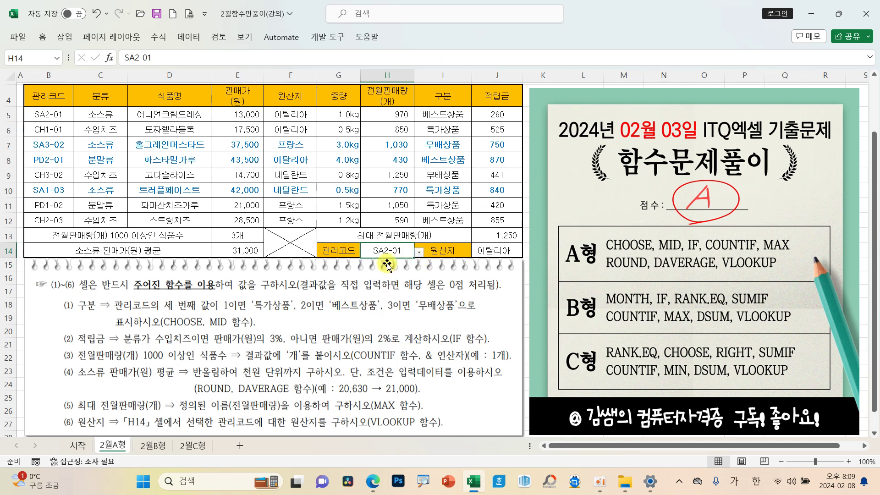
click(375, 191)
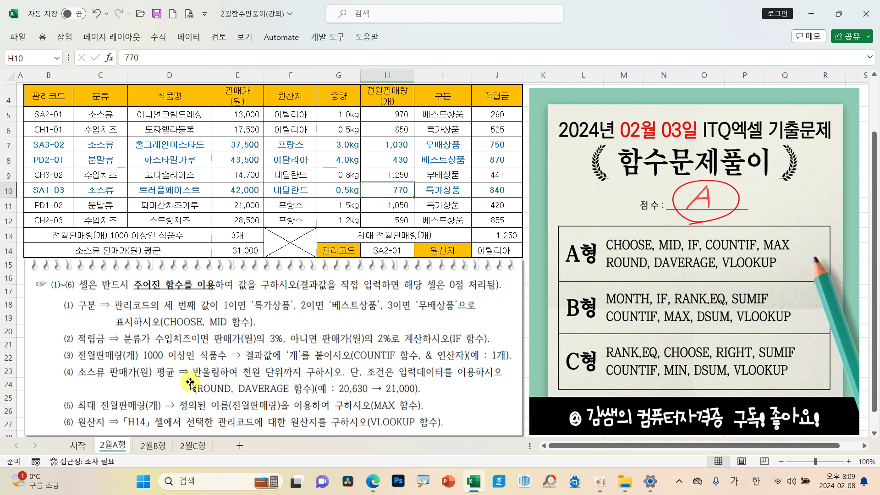
- On the 2월B형 sheet, enter the 진행기간 formula =14-MONTH(G5) in cell I5
click(151, 445)
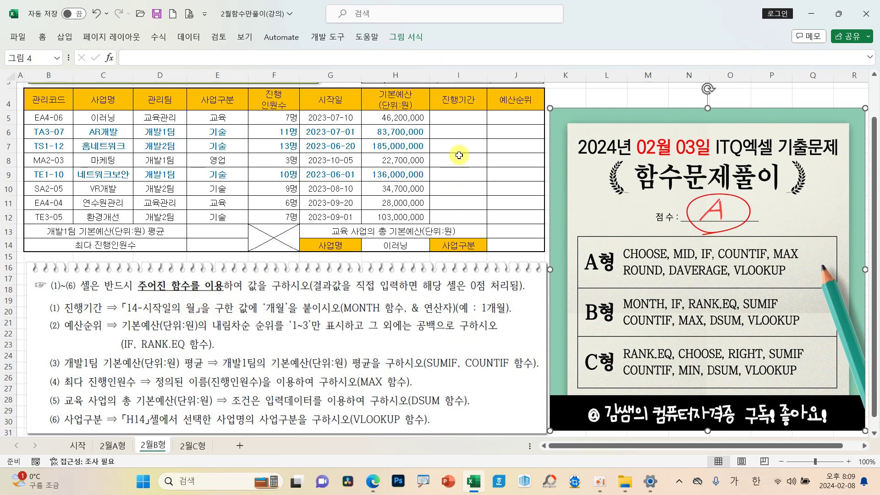
click(455, 121)
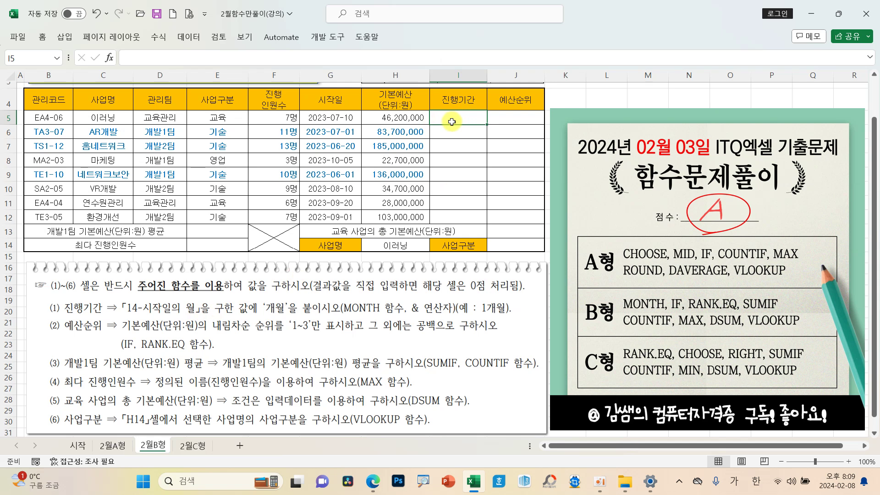
text(=14-)
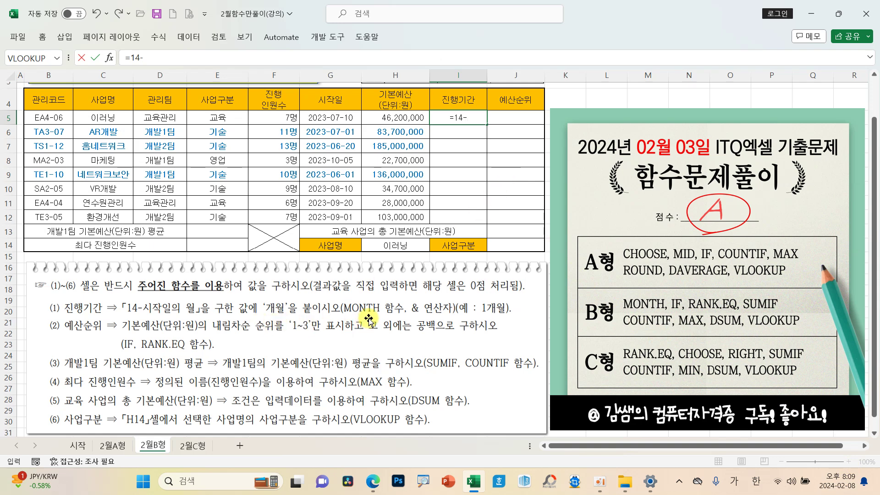
click(112, 59)
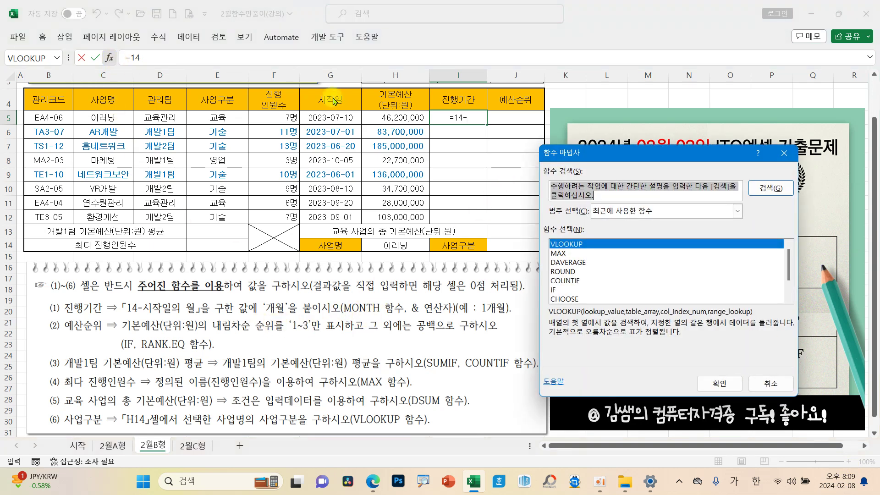
drag(568, 151, 542, 105)
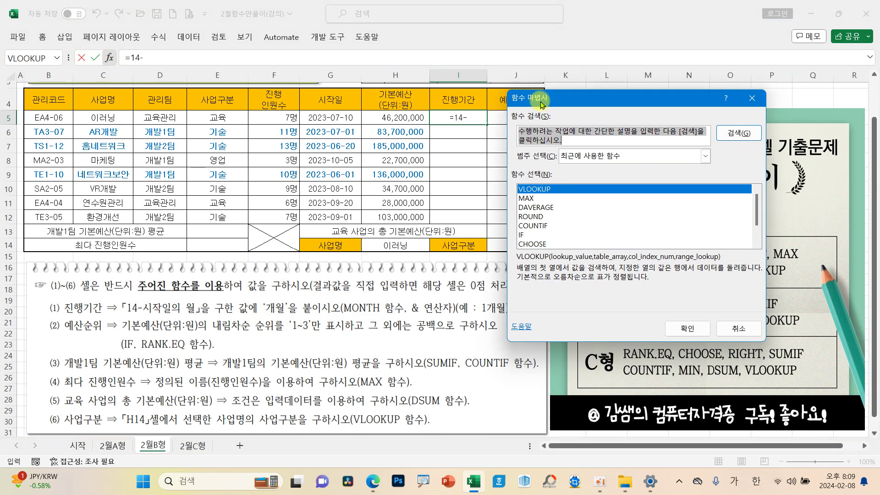
key(Hangul)
text(MON)
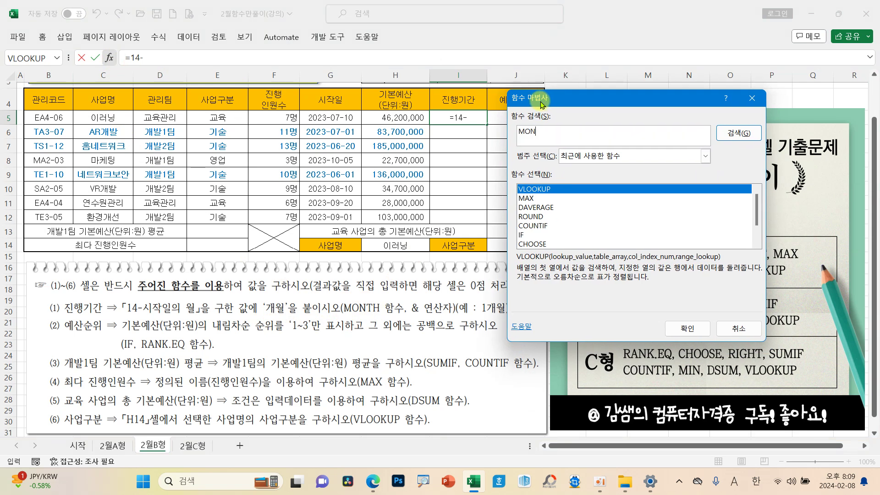
key(Return)
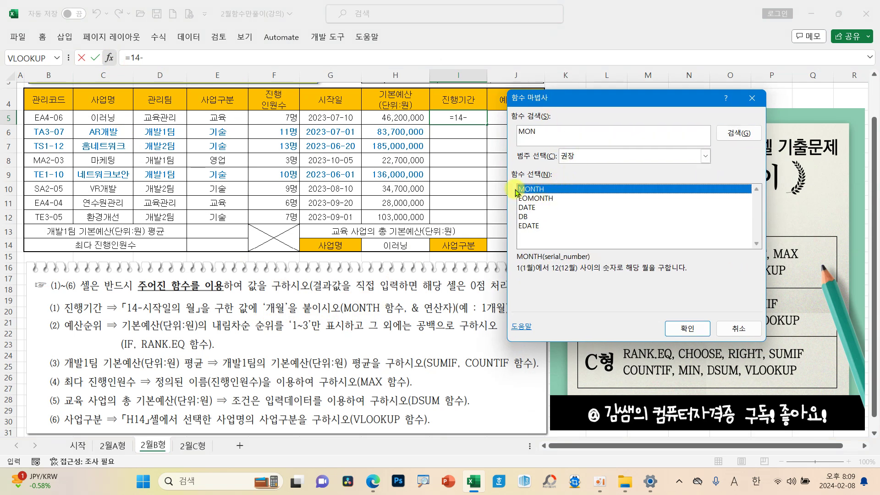
click(687, 328)
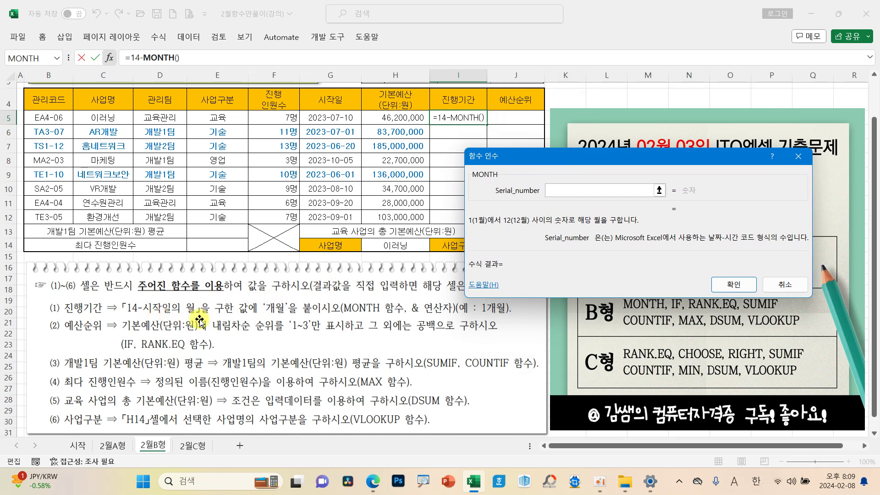
click(332, 117)
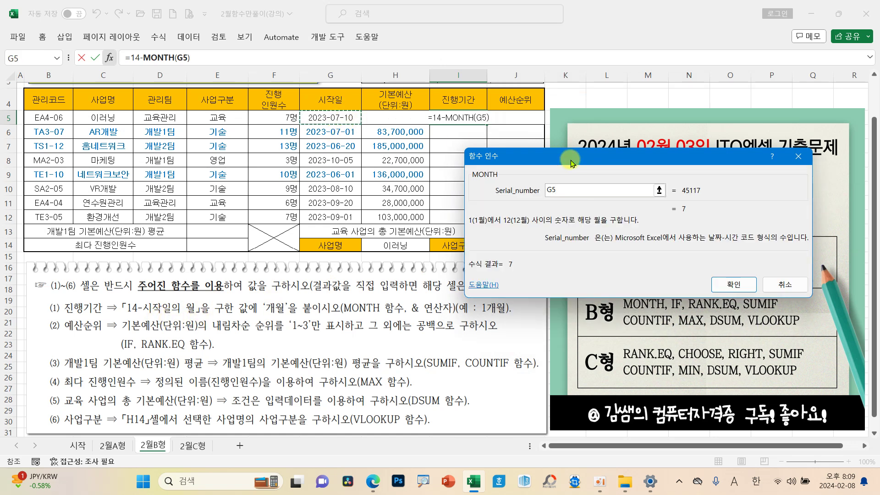
click(733, 284)
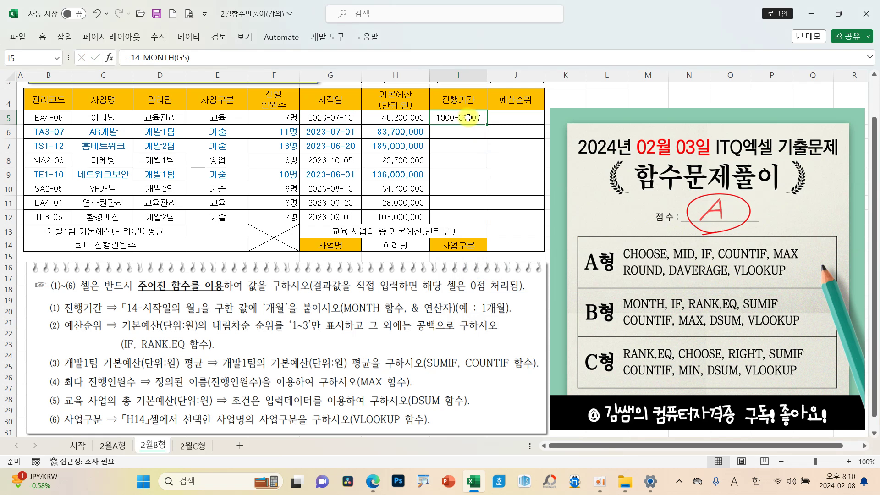
- Append &"개월" to the formula in I5 and fill it down to I12
click(232, 58)
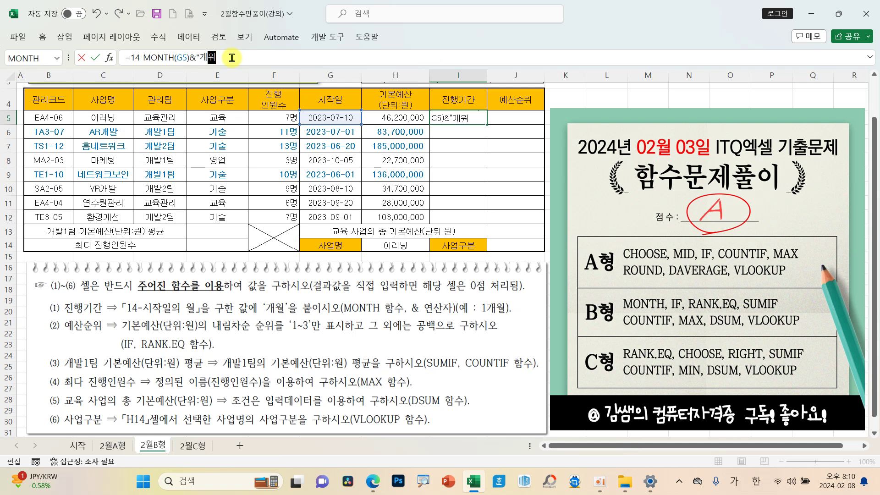
text(&"개월")
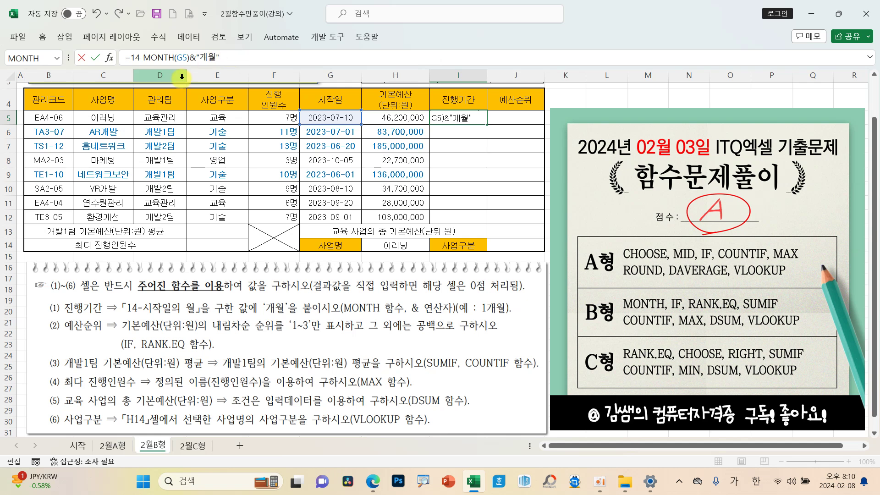
click(96, 57)
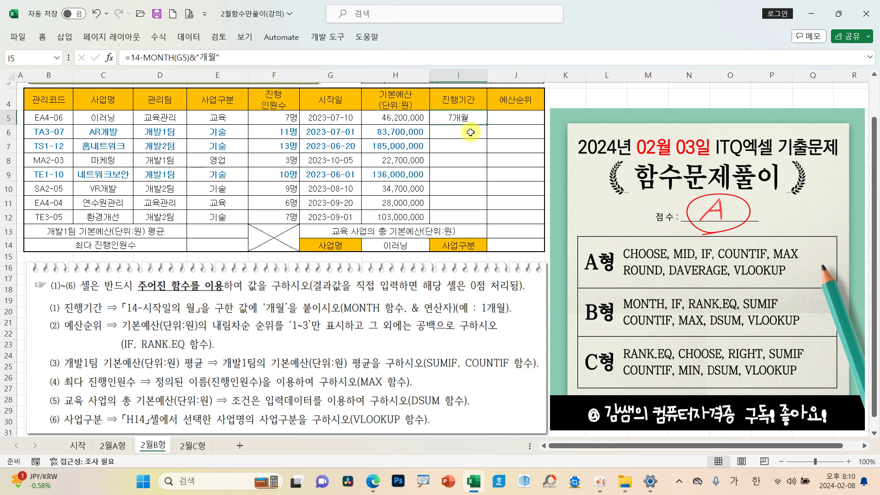
drag(485, 124, 485, 222)
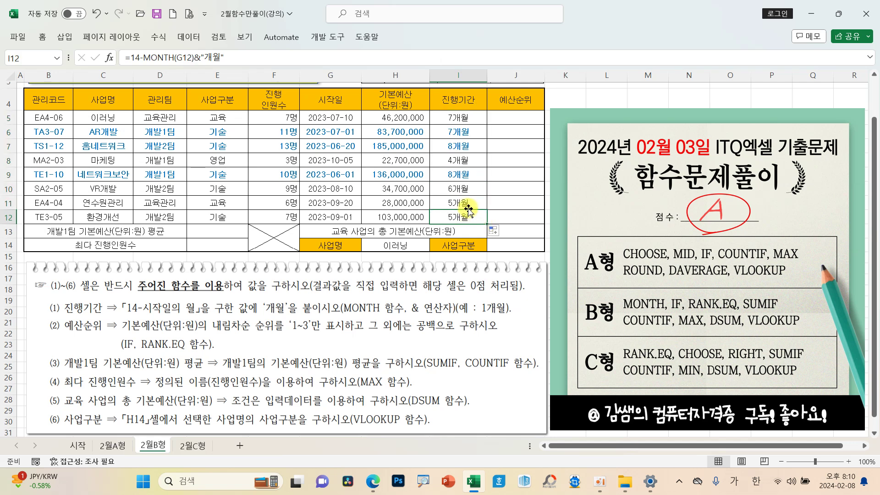
- Undo the fill down the 진행기간 column and the added 개월 suffix in I5
click(457, 145)
click(458, 120)
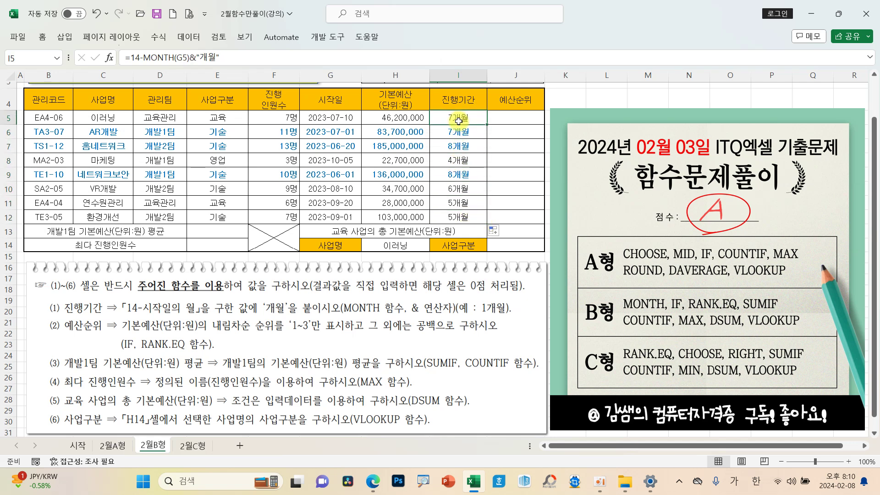
key(ctrl+z)
key(ctrl+z)
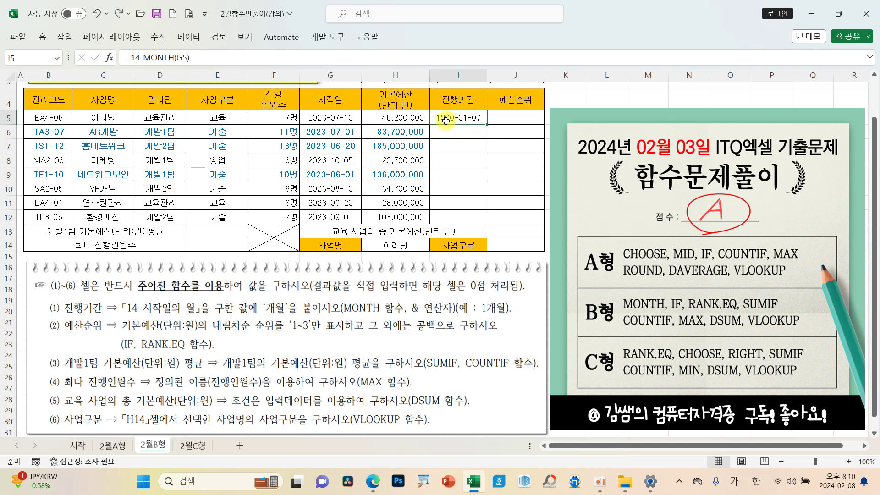
- Try the 숫자 number format on cell I5, and undo both the format and the MONTH formula
click(44, 39)
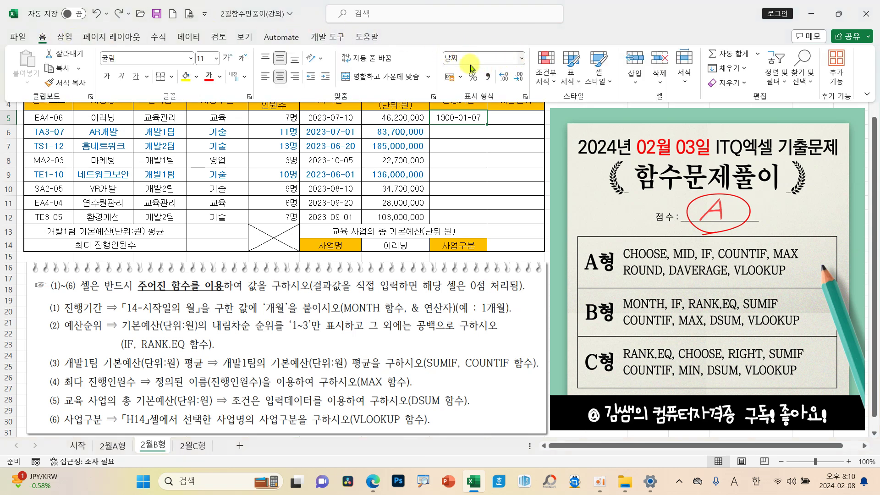
click(522, 58)
click(491, 110)
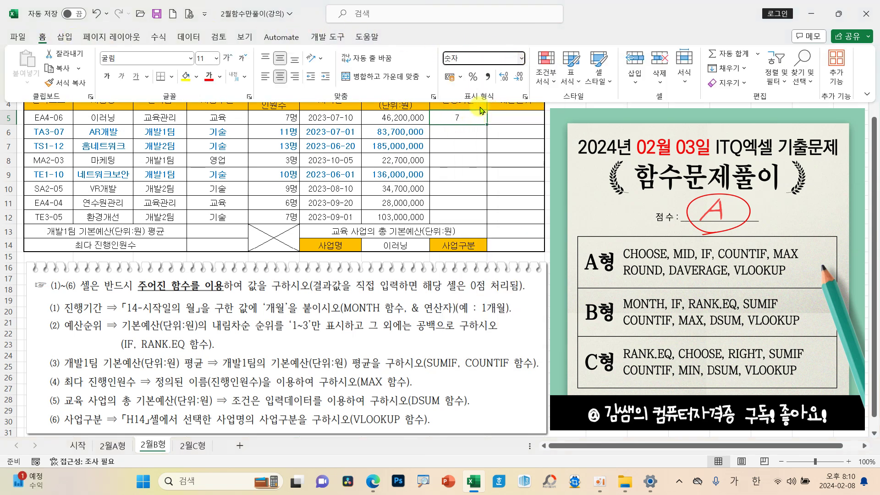
click(468, 148)
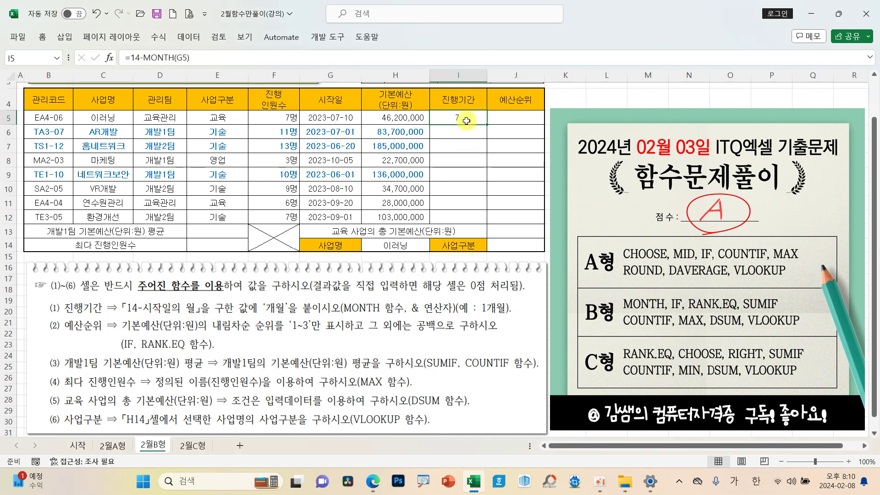
key(ctrl+z)
key(ctrl+z)
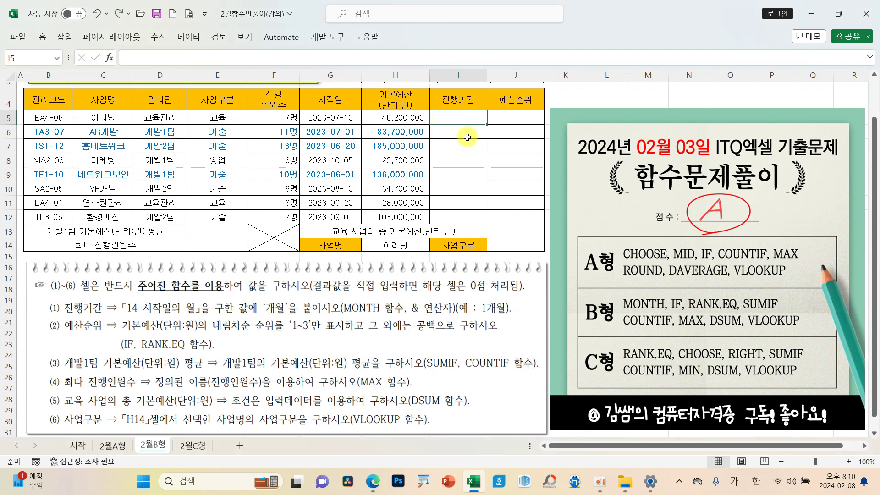
- Enter the 진행기간 formula =14-MONTH(G5)&"개월" in cell I5 and fill it down to I12
key(ctrl+Page_Up)
click(155, 446)
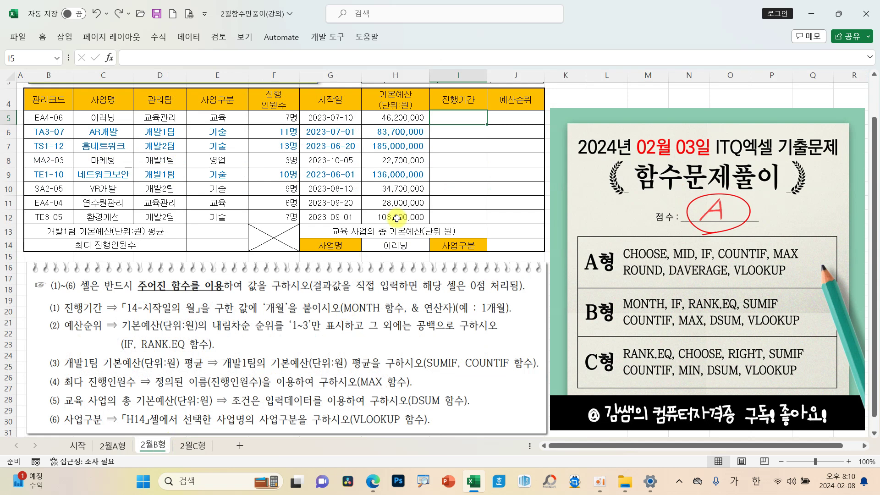
text(=)
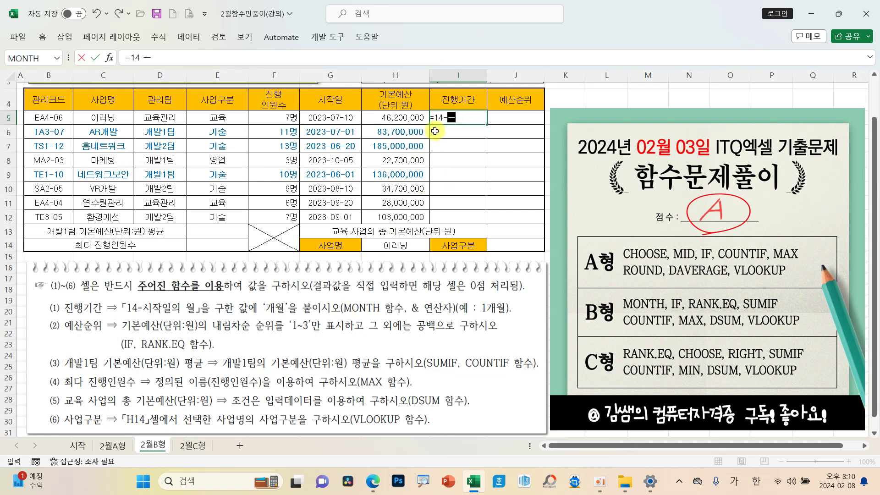
text(14-MON)
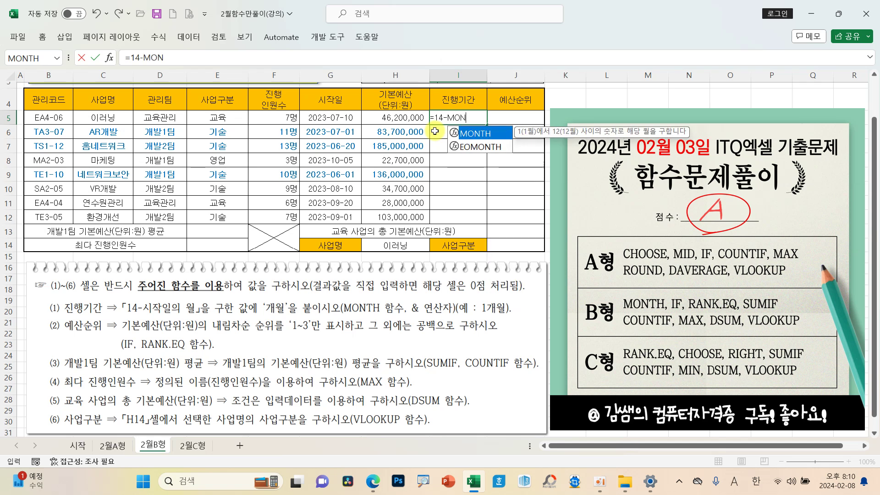
key(Tab)
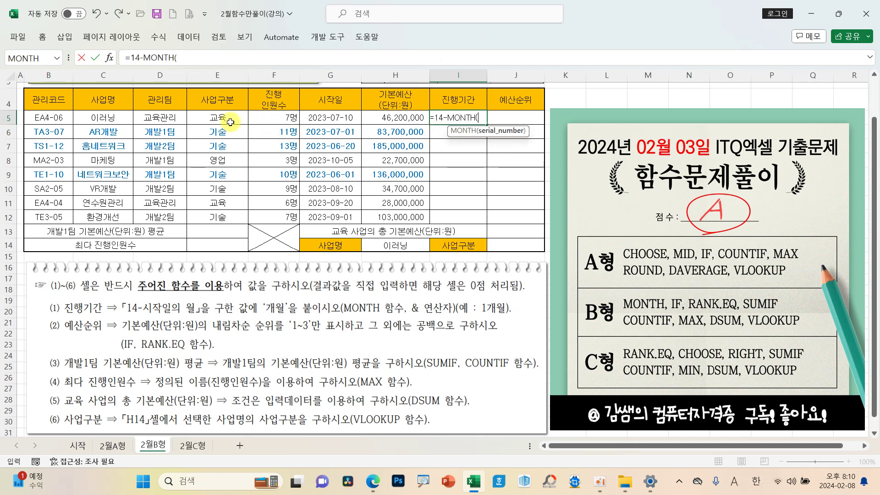
click(322, 118)
text()&"개워)
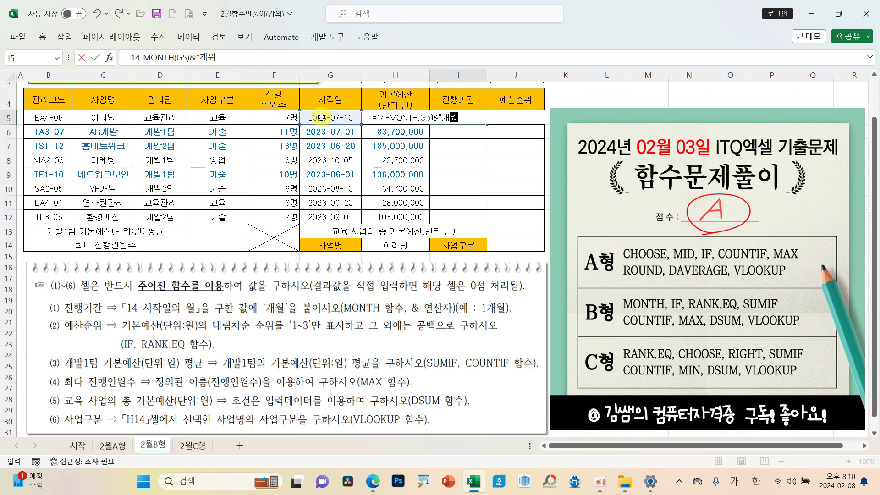
text(")
key(Return)
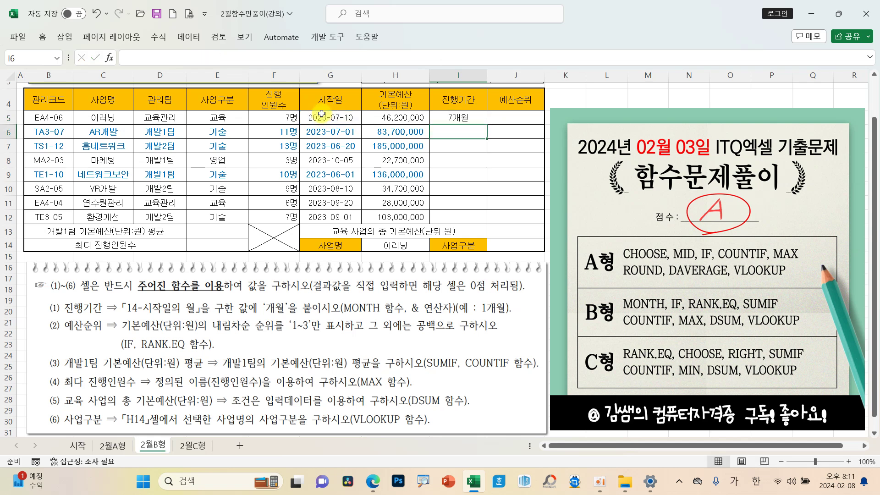
click(453, 117)
drag(487, 124, 480, 223)
- Select the first 예산순위 cell, J5, and examine question (2) on showing only ranks 1 to 3 of the 기본예산 amounts
click(514, 115)
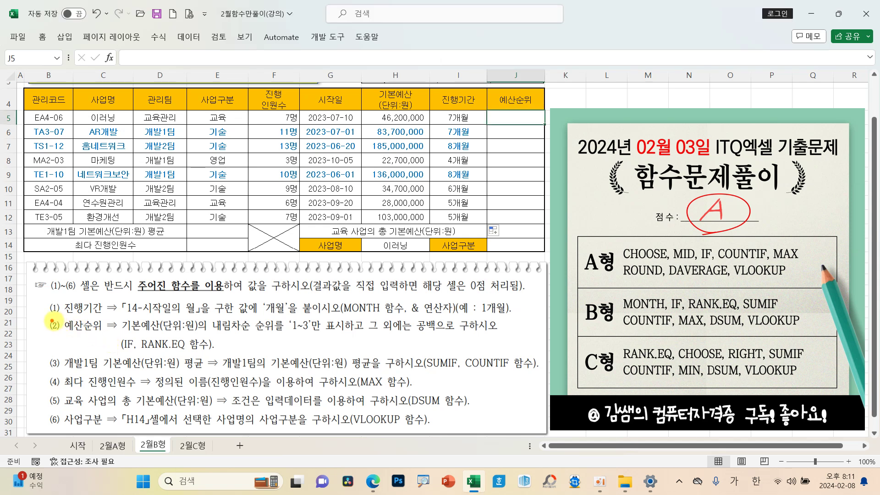
drag(42, 317, 110, 336)
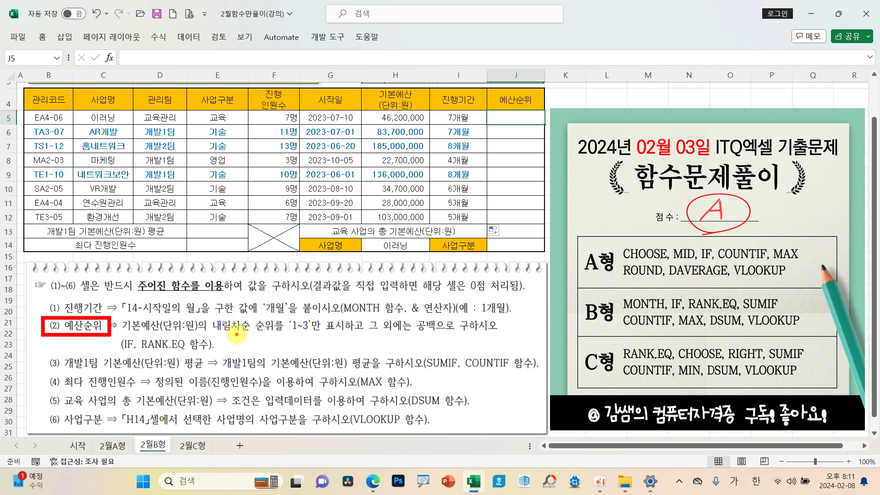
drag(283, 332, 438, 330)
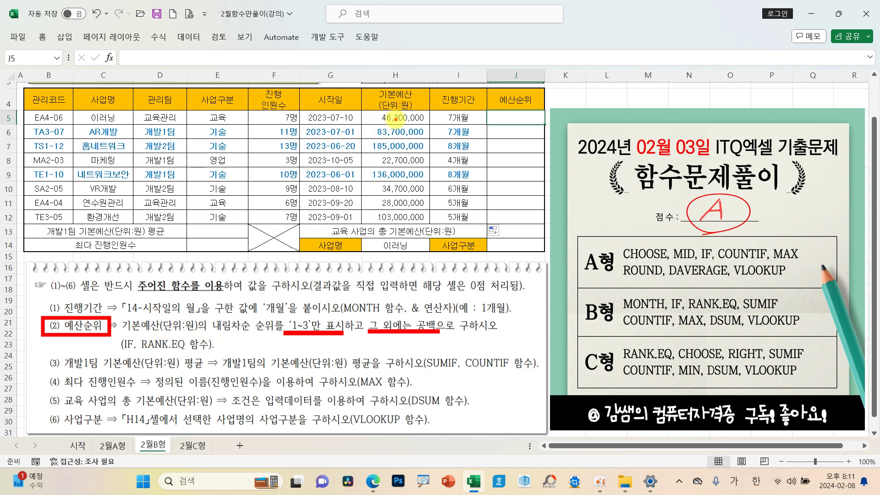
mouse_move(407, 122)
mouse_down()
mouse_move(376, 113)
mouse_move(417, 109)
mouse_move(409, 124)
mouse_up()
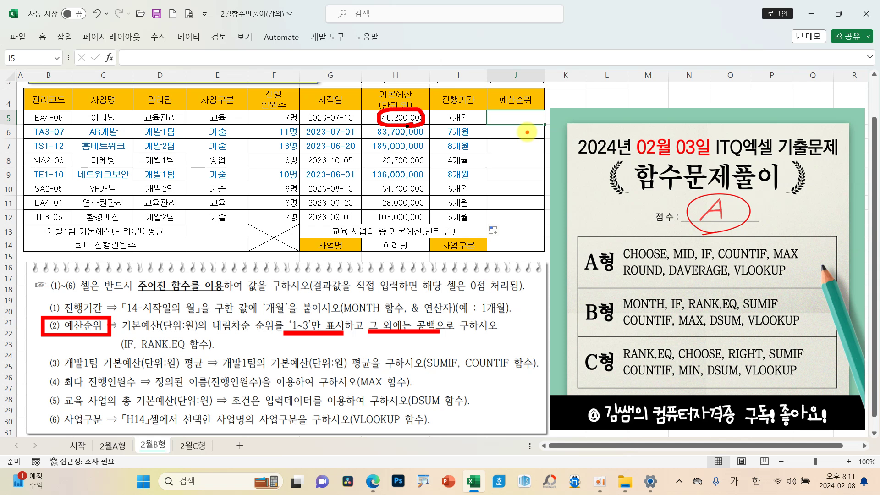
key(Escape)
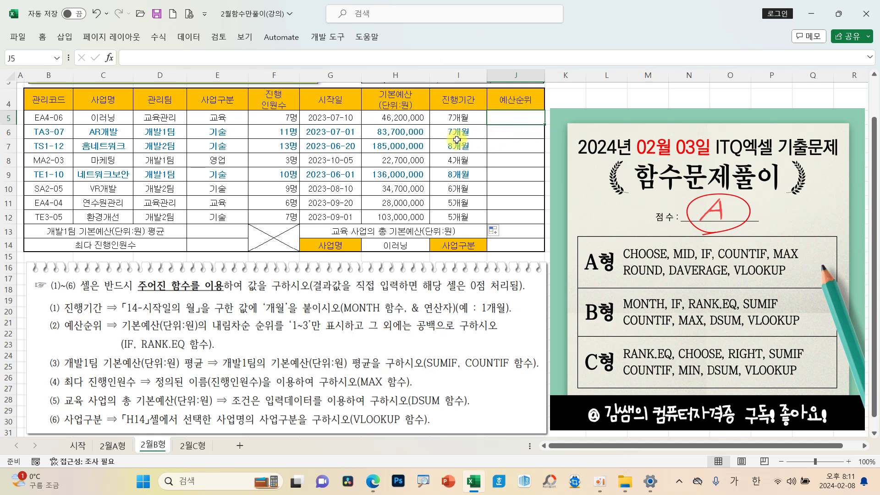
mouse_move(436, 135)
mouse_down()
mouse_move(360, 159)
mouse_move(432, 186)
mouse_up()
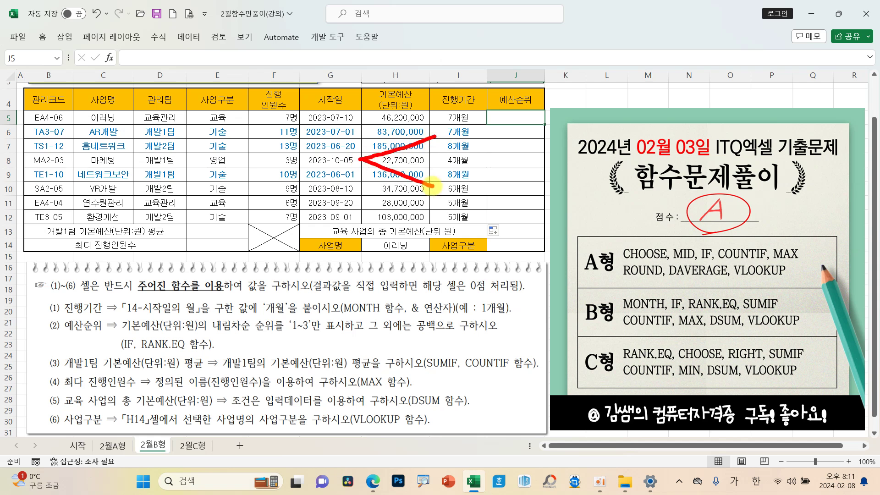
drag(452, 146, 489, 146)
drag(447, 168, 501, 166)
mouse_move(515, 137)
mouse_down()
mouse_move(558, 186)
mouse_move(541, 185)
mouse_up()
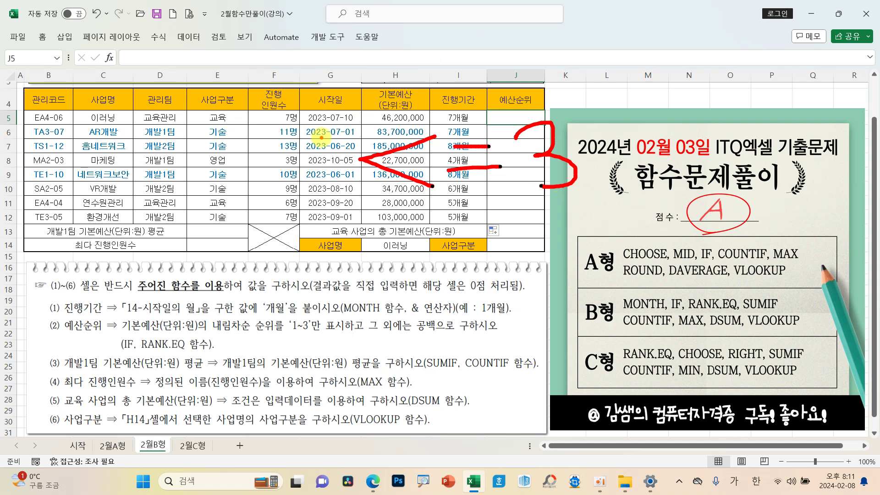
mouse_move(209, 129)
mouse_down()
mouse_move(186, 168)
mouse_move(213, 174)
mouse_up()
drag(246, 136, 276, 163)
drag(287, 169, 282, 179)
mouse_move(306, 130)
mouse_down()
mouse_move(327, 151)
mouse_move(306, 170)
mouse_up()
mouse_move(359, 196)
mouse_down()
mouse_move(639, 222)
mouse_move(415, 88)
mouse_move(351, 177)
mouse_move(347, 198)
mouse_move(527, 207)
mouse_up()
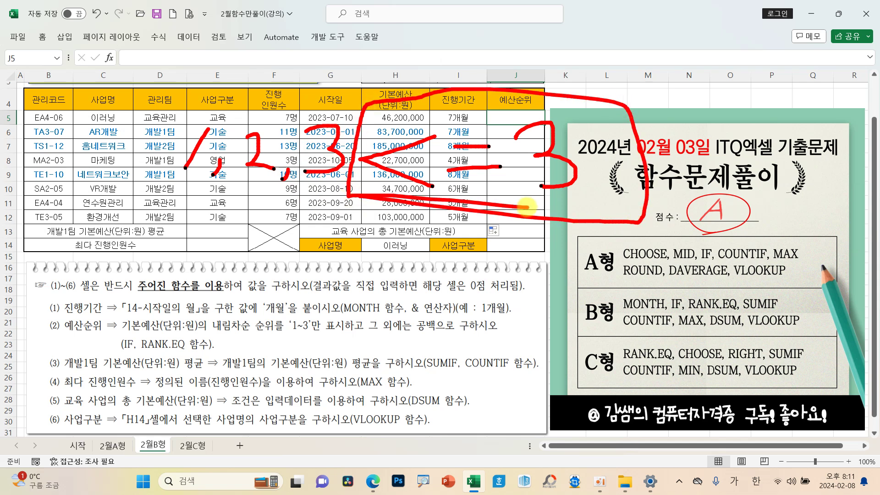
key(Escape)
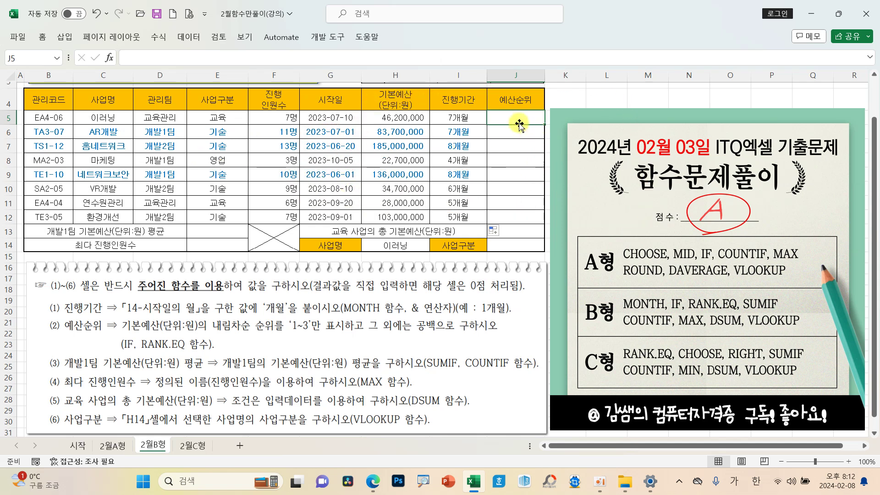
- Insert an IF function in J5 with the logical test RANK.EQ(H5,$H$5:$H$12)<=3
click(109, 58)
click(528, 250)
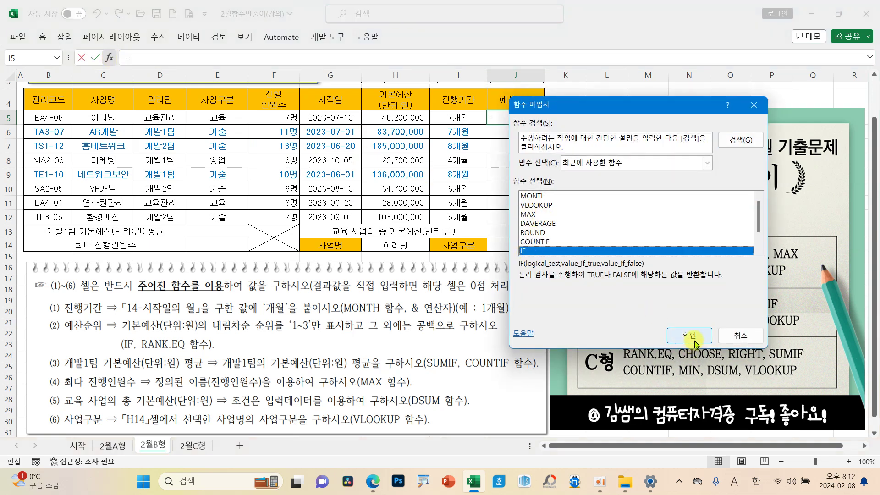
click(689, 335)
drag(724, 144, 502, 141)
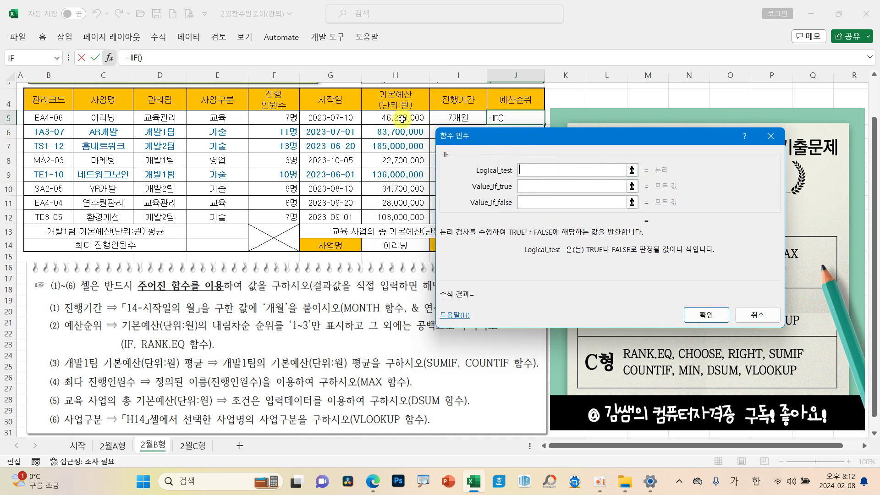
text(RANK.EQ()
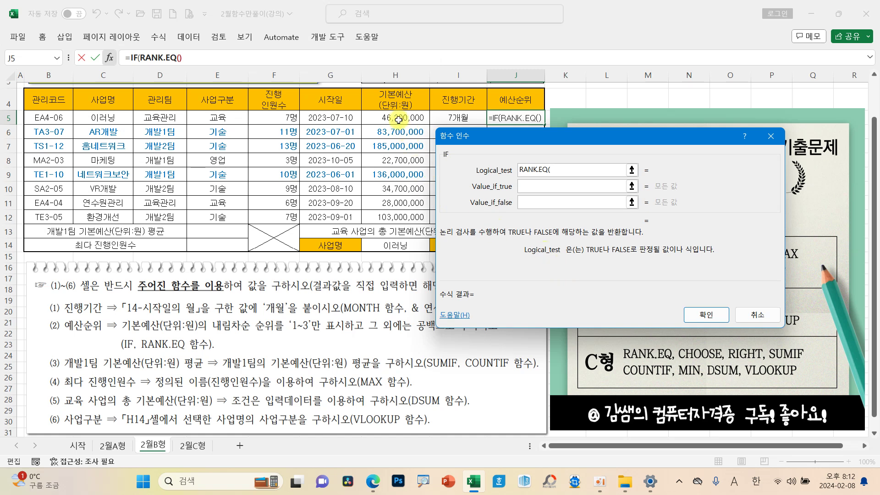
click(382, 119)
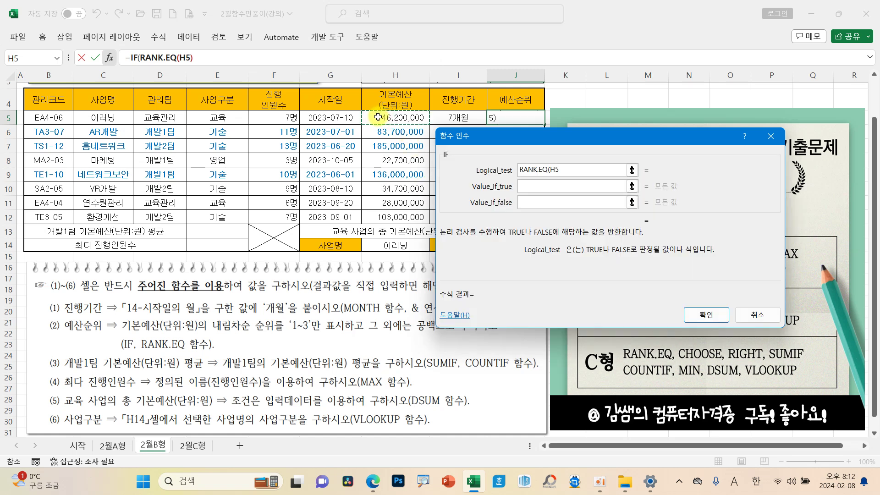
text(,)
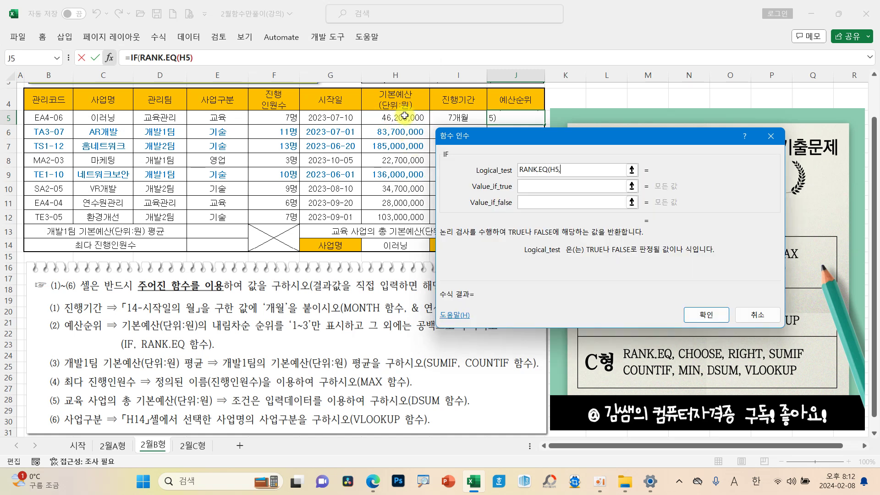
drag(399, 119, 395, 212)
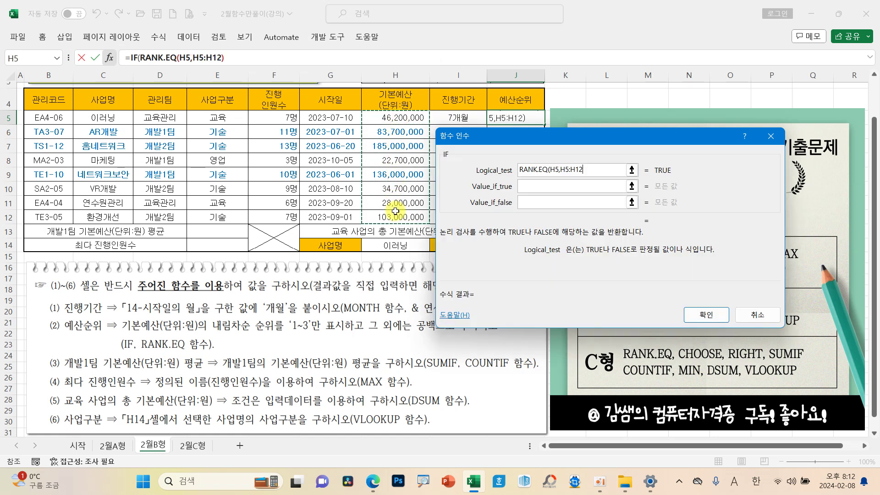
key(F4)
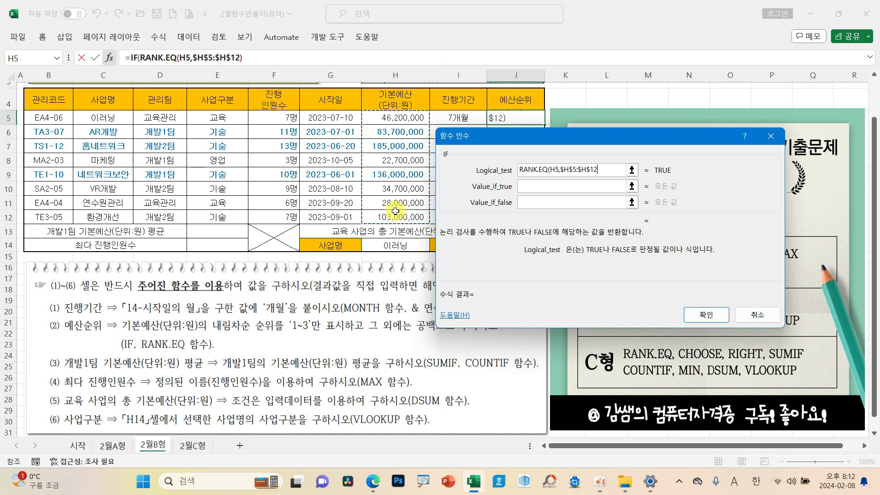
text()<=3)
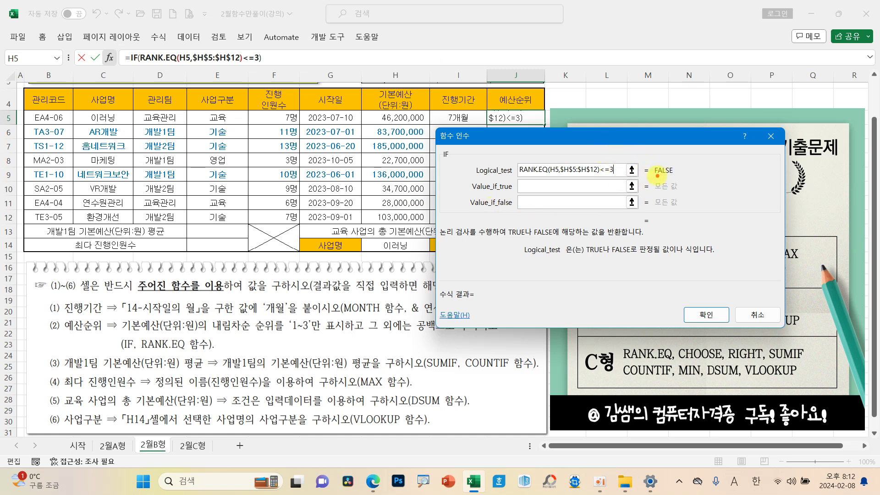
- Set the IF function's Value_if_true to RANK.EQ(H5,$H$5:$H$12)
drag(515, 179, 601, 195)
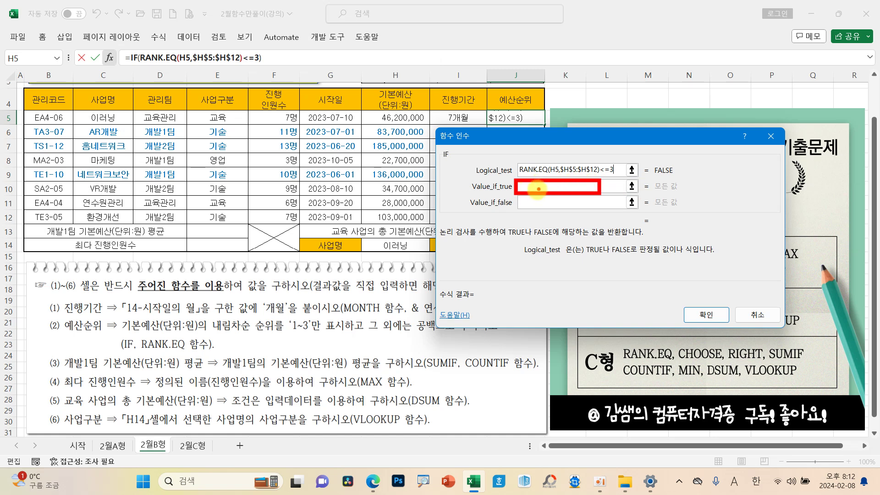
click(551, 187)
text(R)
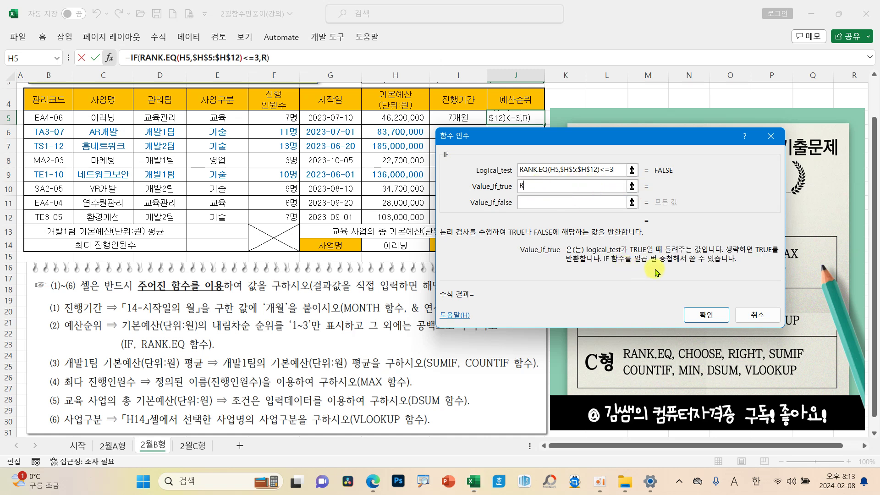
text(ANK.EQ()
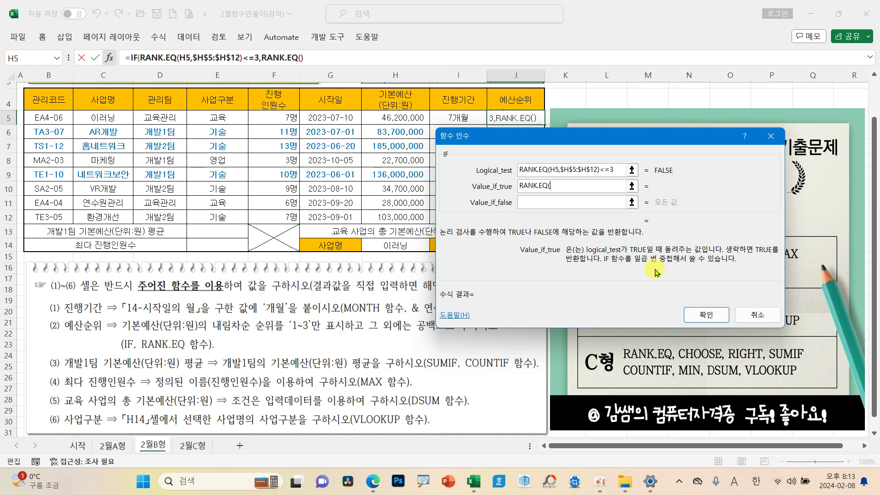
click(403, 119)
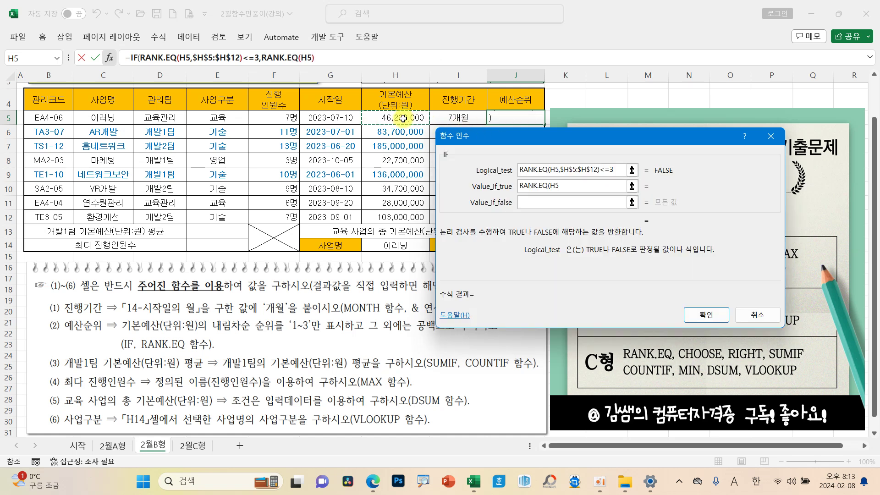
text(,)
drag(403, 118, 402, 214)
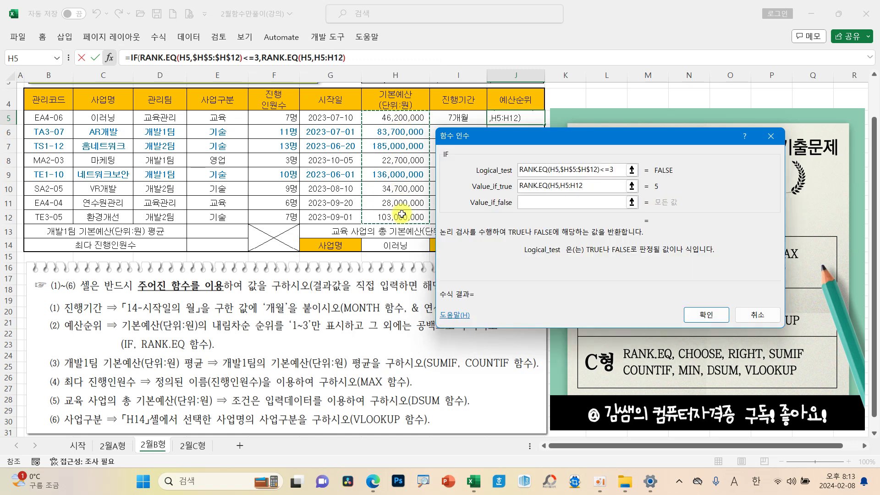
key(F4)
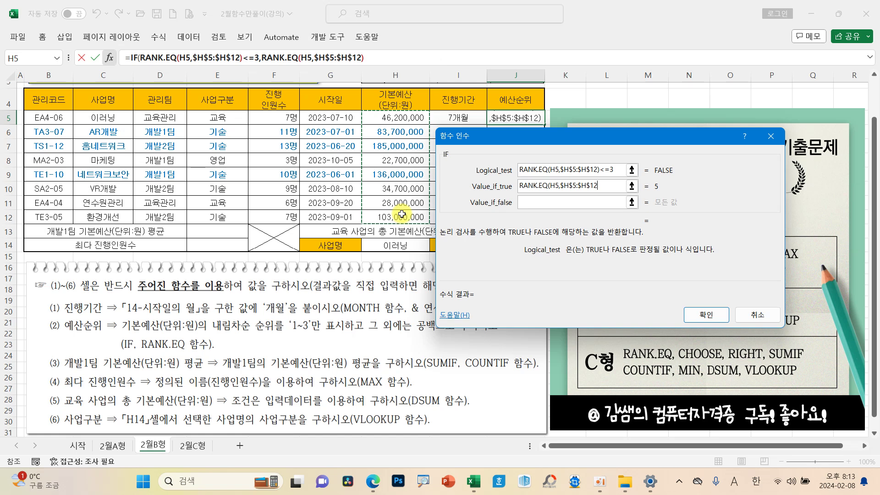
text())
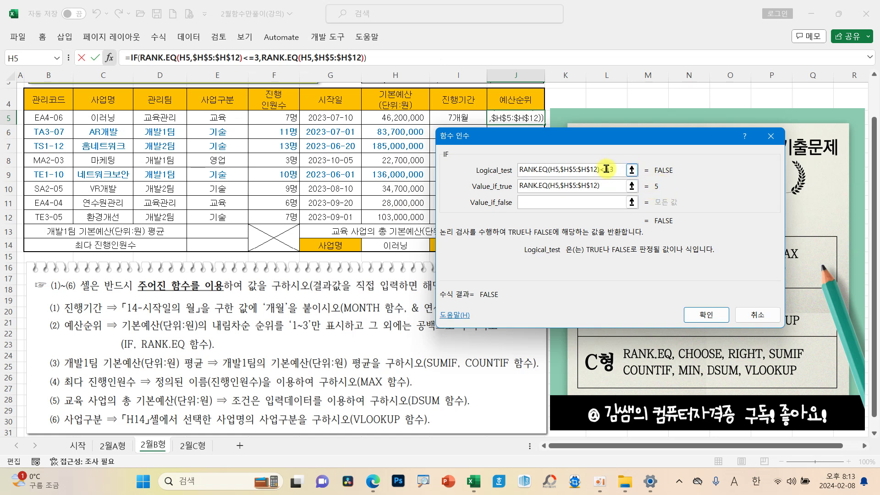
- Set the IF function's Value_if_false to "", complete the formula, and fill it from J5 down to J12
click(578, 203)
text("")
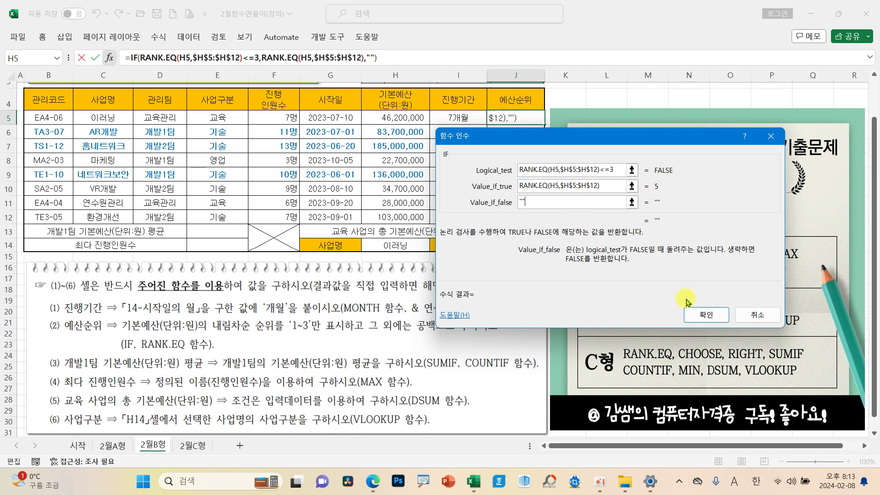
click(703, 314)
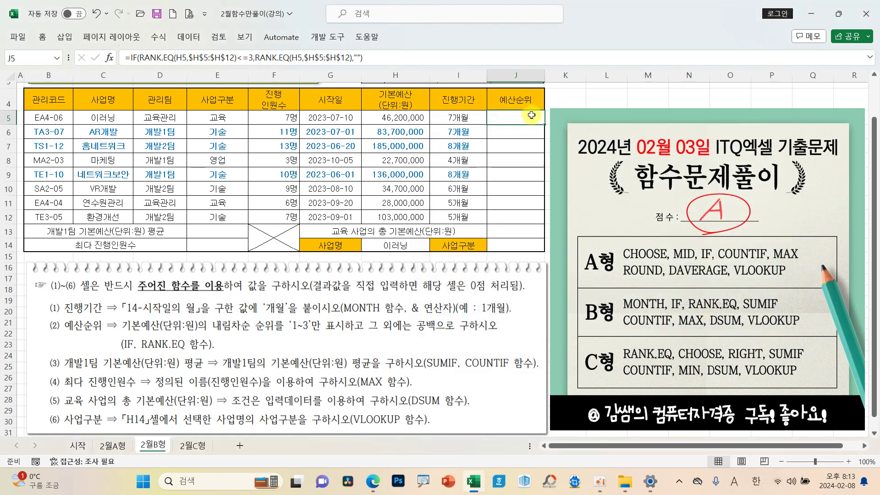
drag(544, 124, 543, 222)
click(514, 145)
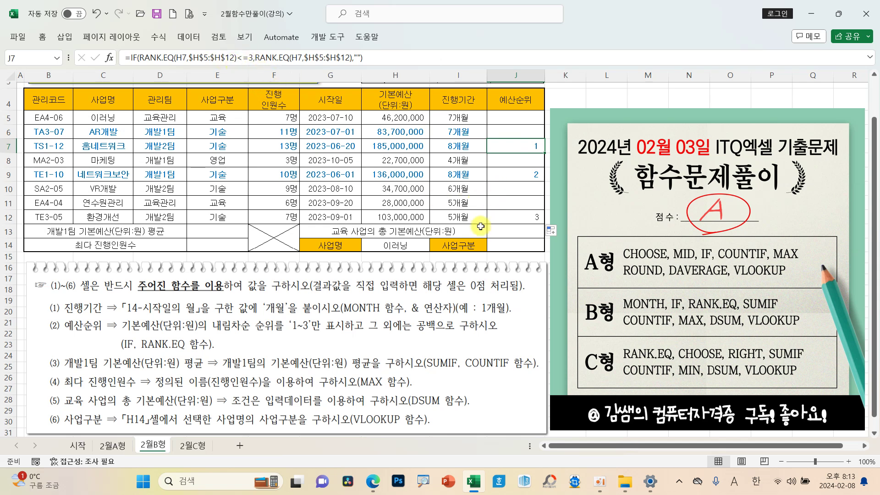
- Select E13 for the 개발1팀 기본예산 평균 and examine question (3) on averaging with SUMIF and COUNTIF
click(218, 230)
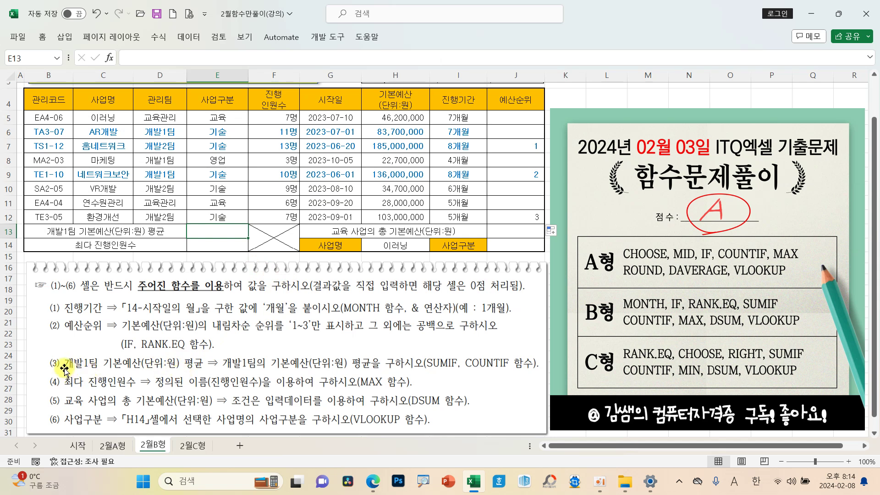
mouse_move(57, 352)
mouse_down()
mouse_move(102, 372)
mouse_move(118, 360)
mouse_move(180, 372)
mouse_up()
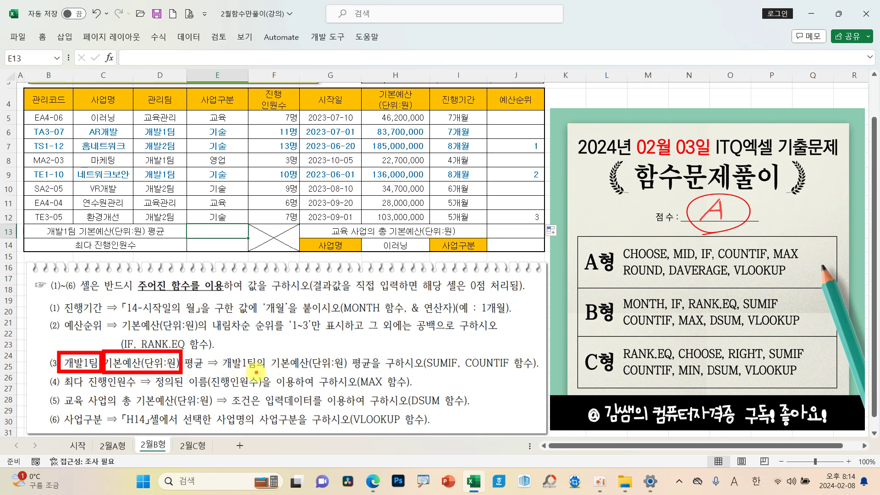
drag(352, 369, 374, 371)
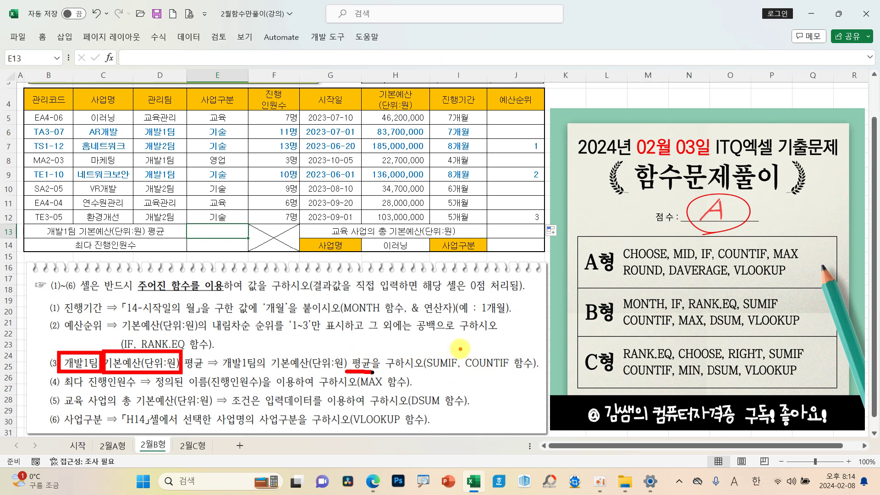
drag(468, 342, 454, 376)
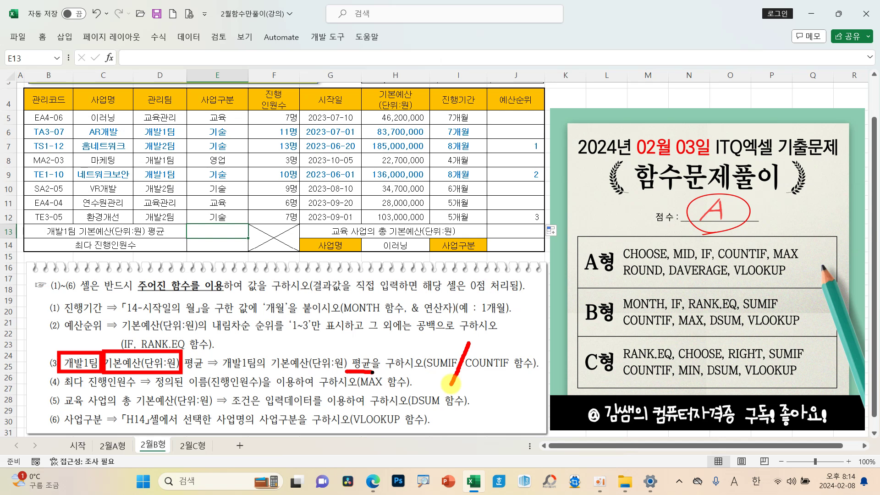
key(Escape)
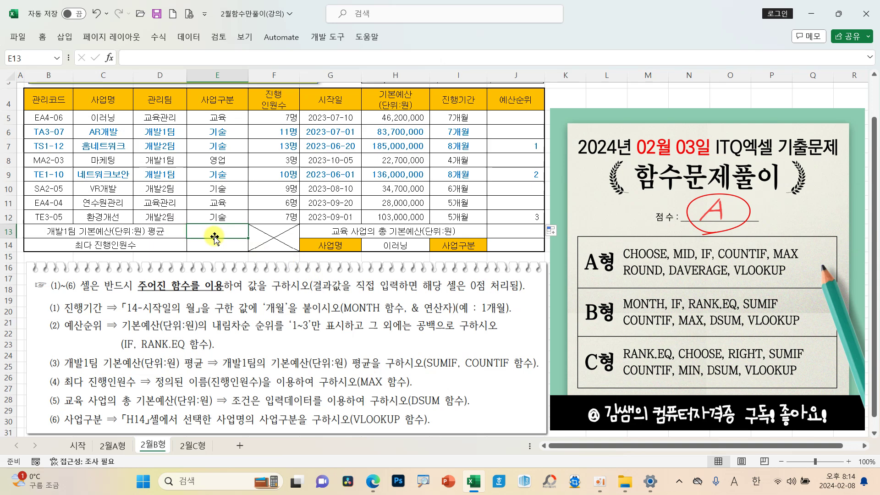
- Insert a SUMIF function in E13 with the 관리팀 cells D5:D12 as its Range
click(110, 58)
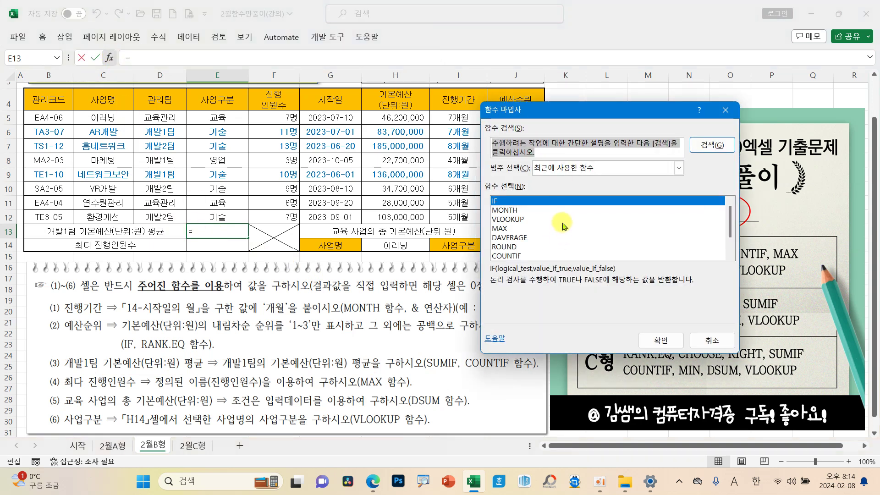
text(SUM)
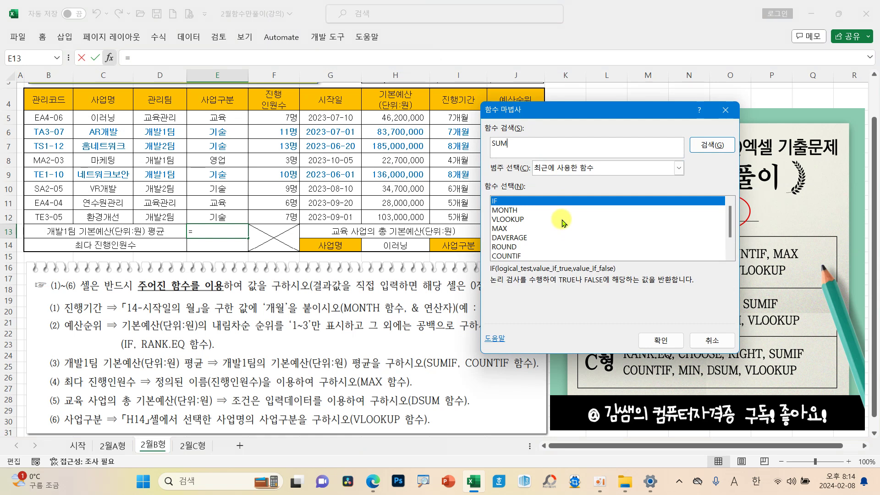
key(Return)
click(521, 209)
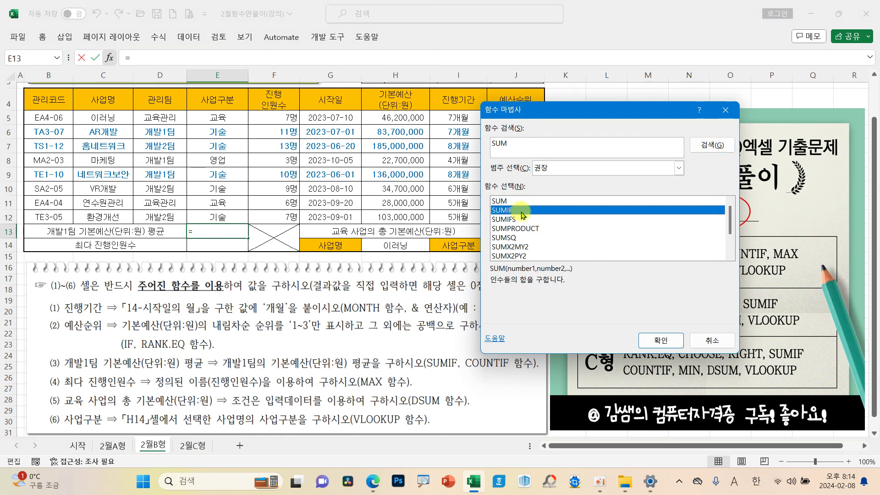
click(660, 340)
drag(476, 140, 392, 158)
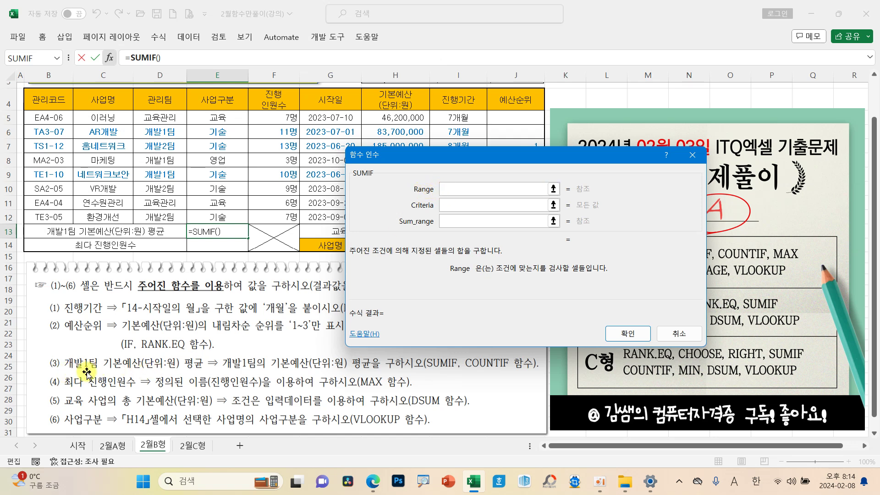
click(169, 117)
drag(168, 117, 166, 215)
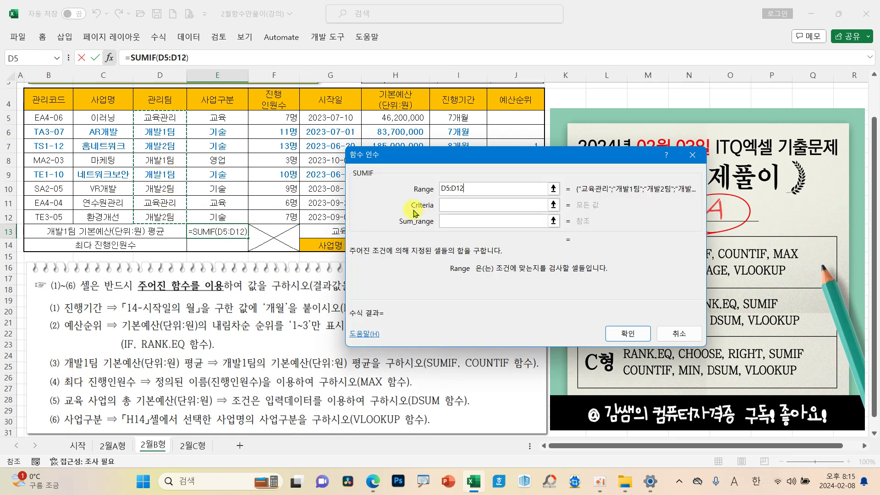
- Set the SUMIF Criteria to "개발1팀" and the Sum_range to H5:H12, and complete the formula
click(446, 204)
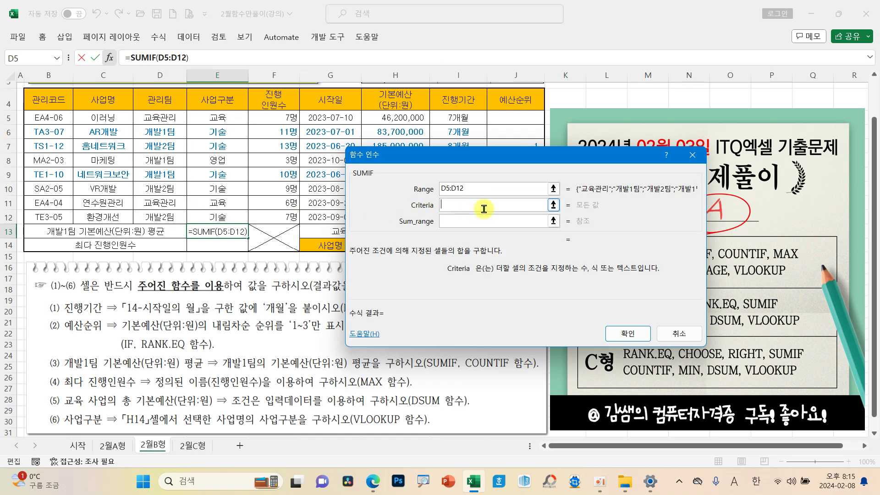
text("개)
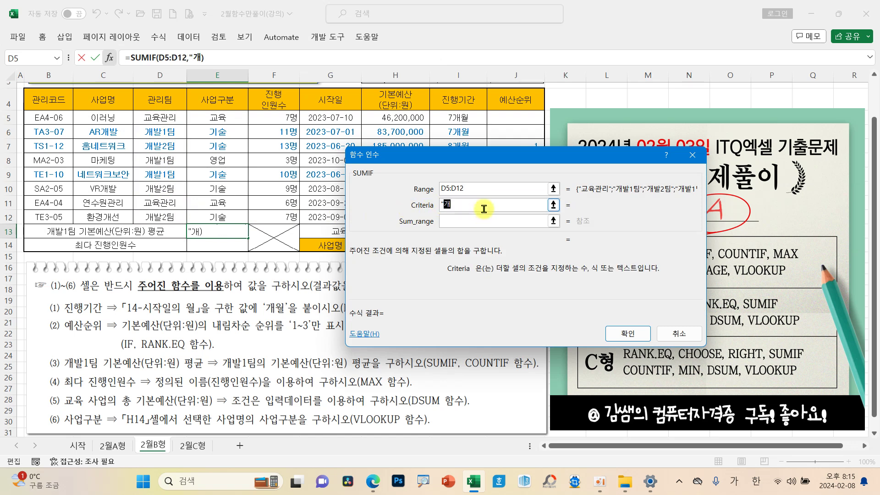
text(발1ㅌ)
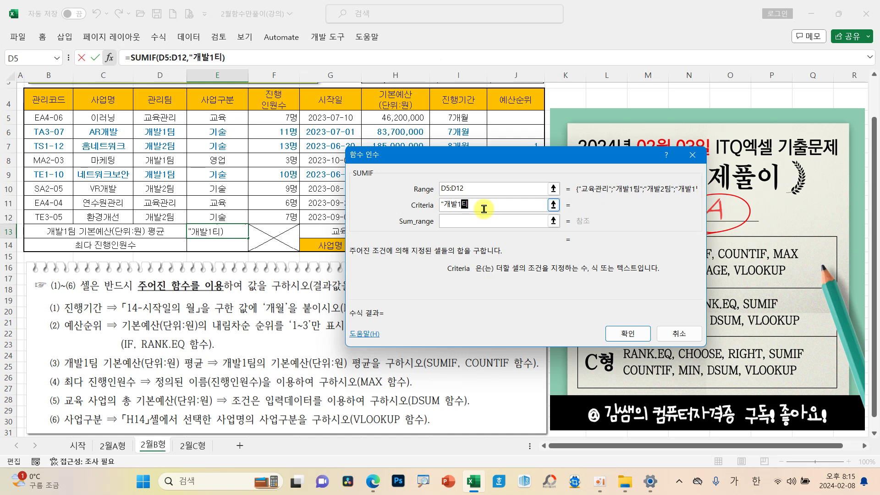
text(")
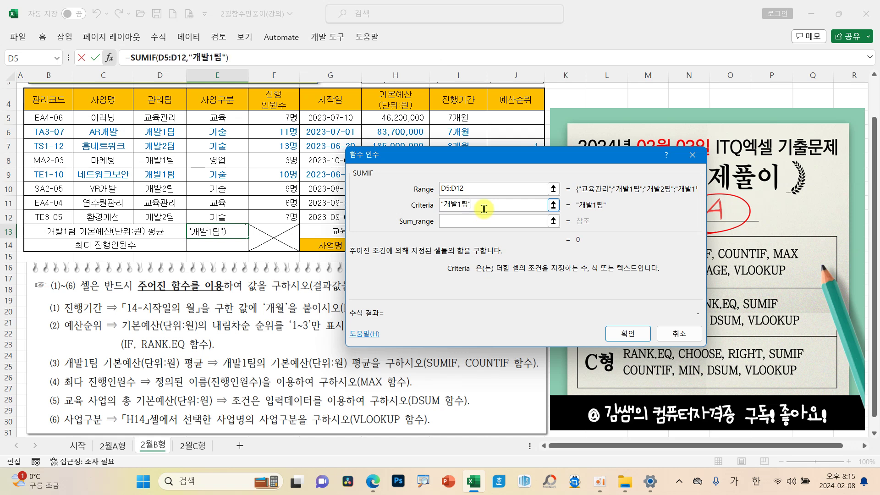
click(474, 221)
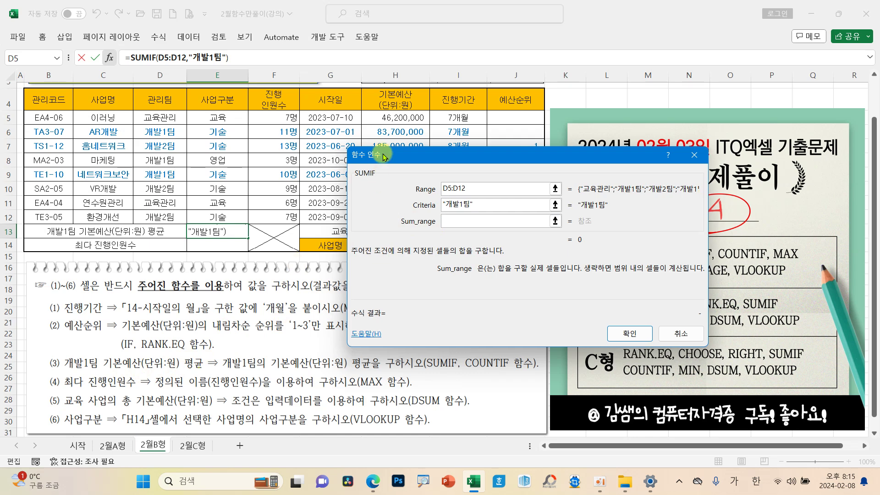
drag(384, 157, 489, 128)
drag(403, 117, 407, 213)
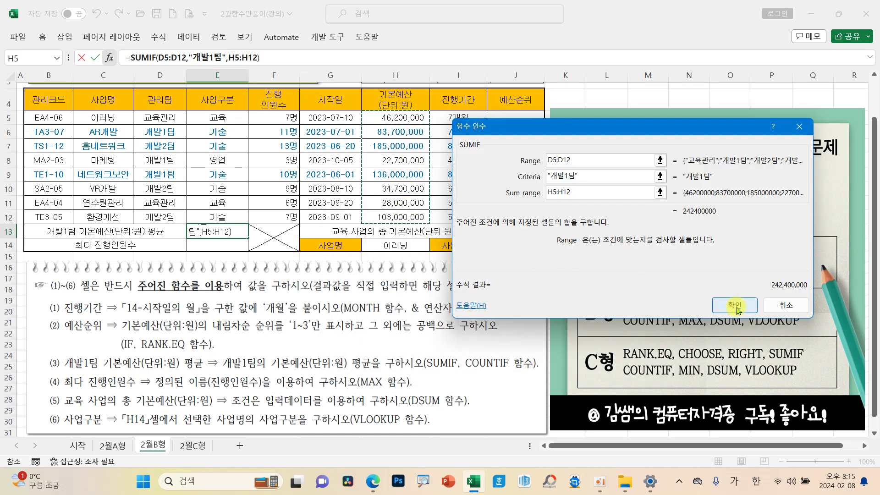
click(736, 306)
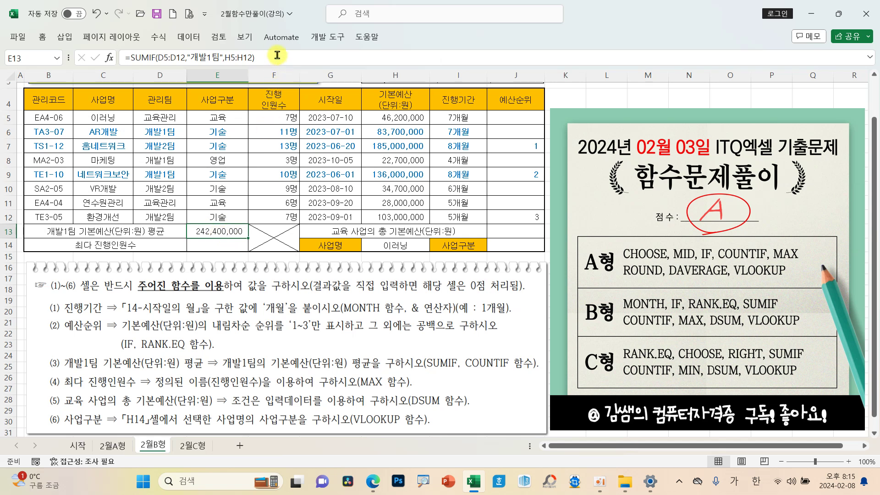
- Extend the E13 formula by dividing the SUMIF by COUNTIF(D5:D12,"개발1팀")
click(259, 57)
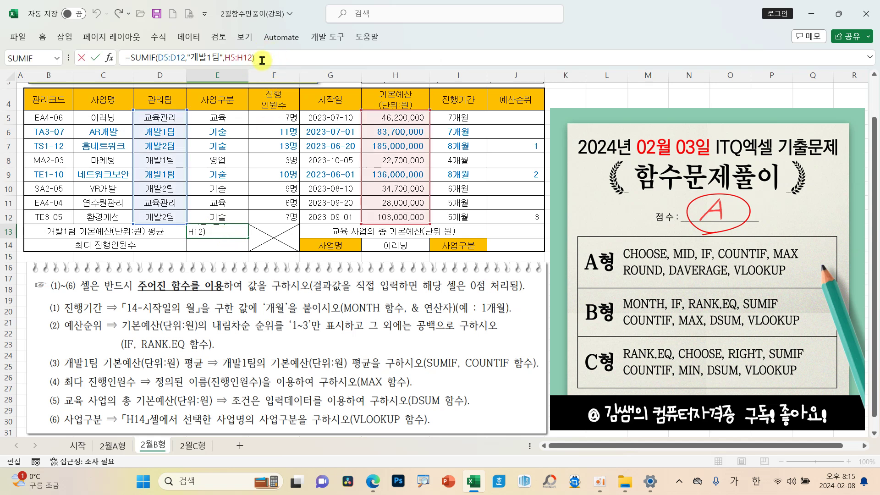
drag(268, 44, 253, 83)
click(57, 59)
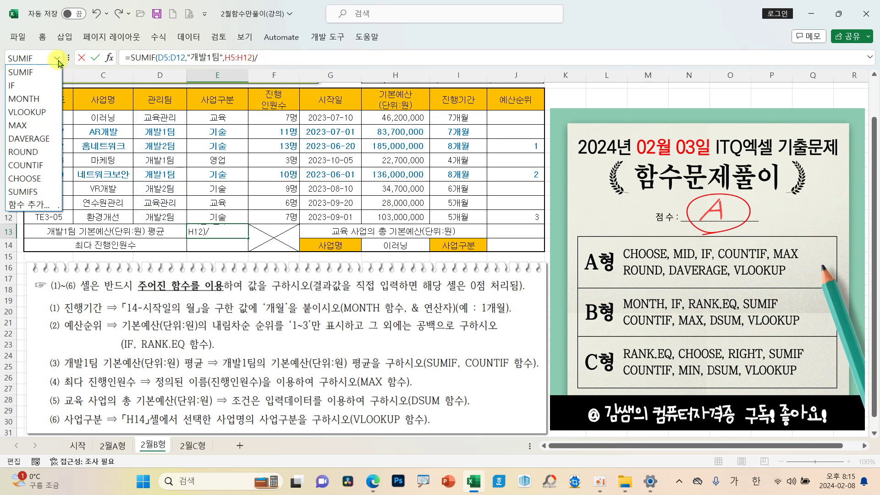
click(33, 169)
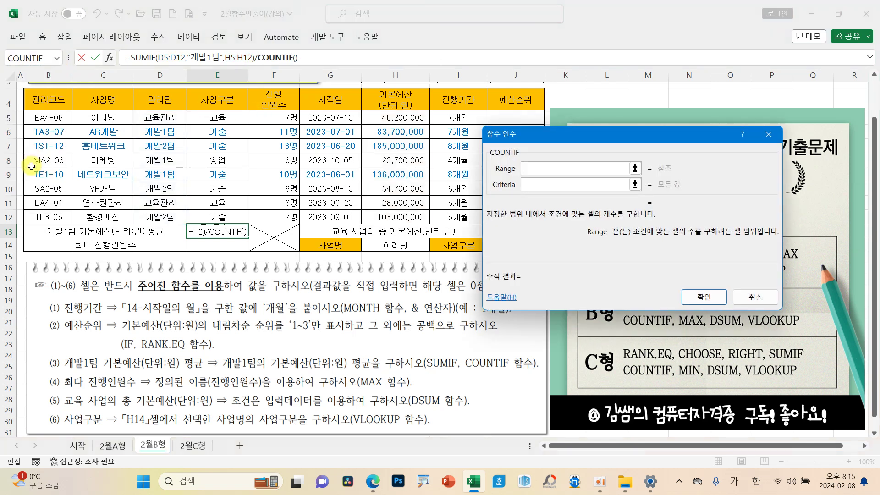
drag(626, 137, 470, 140)
drag(160, 118, 157, 217)
click(508, 190)
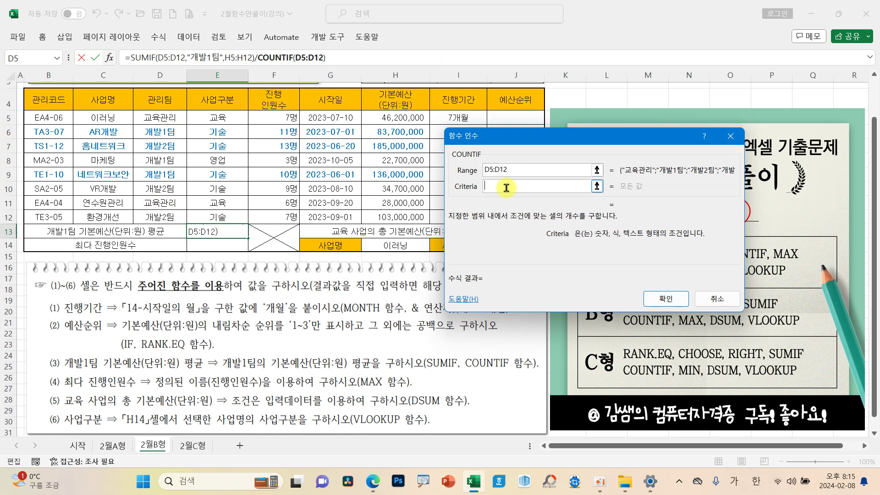
text("개발1ㅌ)
text(")
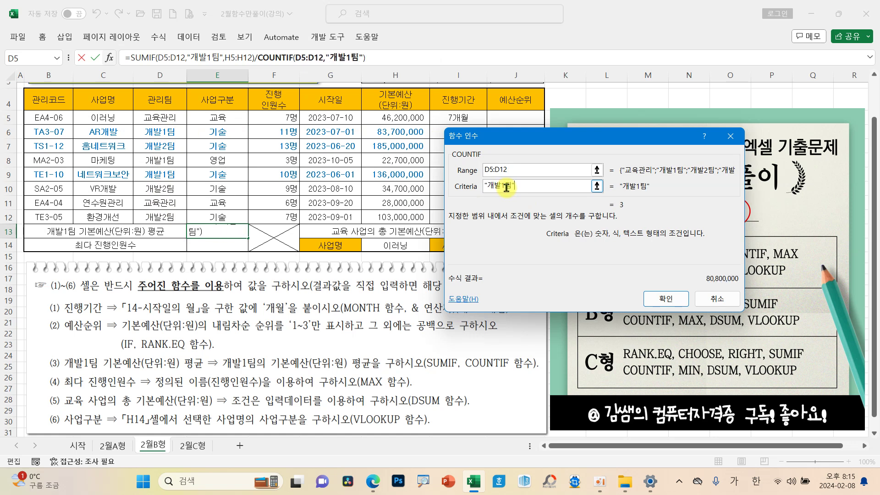
mouse_move(299, 194)
mouse_down()
mouse_move(250, 158)
mouse_move(137, 112)
mouse_move(184, 117)
mouse_move(170, 222)
mouse_move(137, 158)
mouse_move(141, 109)
mouse_up()
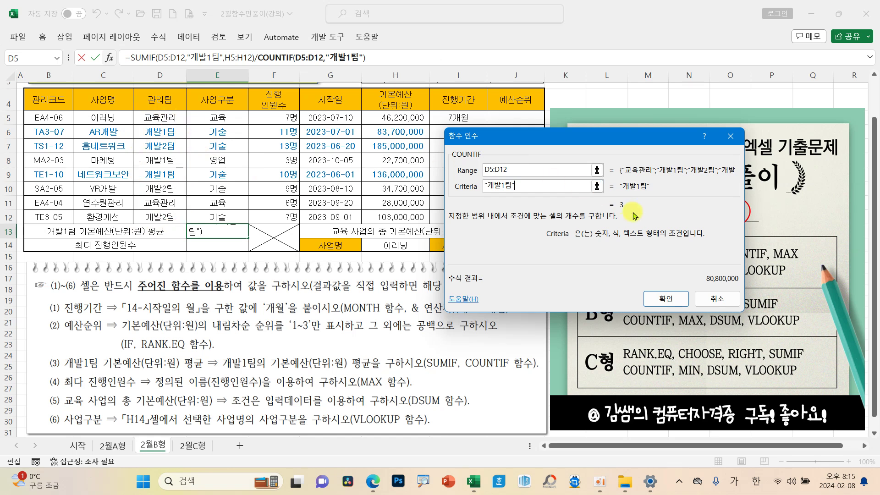
click(674, 293)
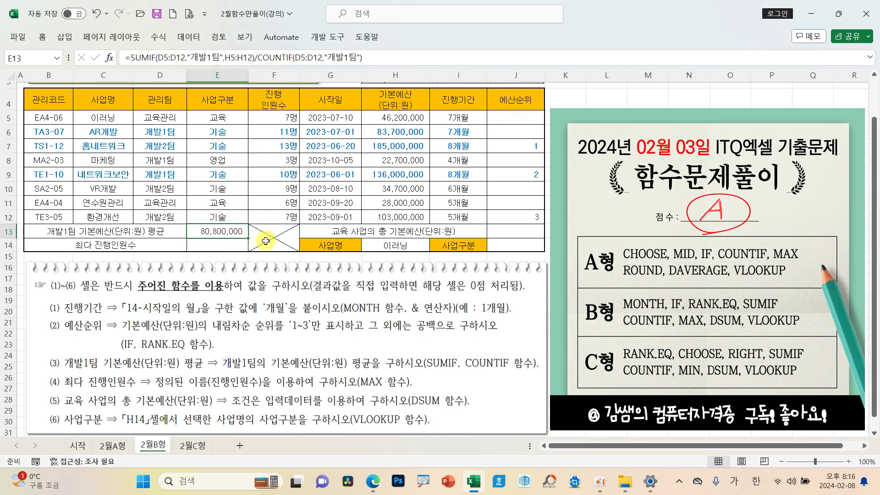
- Enter =MAX(진행인원수) in E14 for 최다 진행인원수, using the defined name for F5:F12 as question (4) requires
click(219, 246)
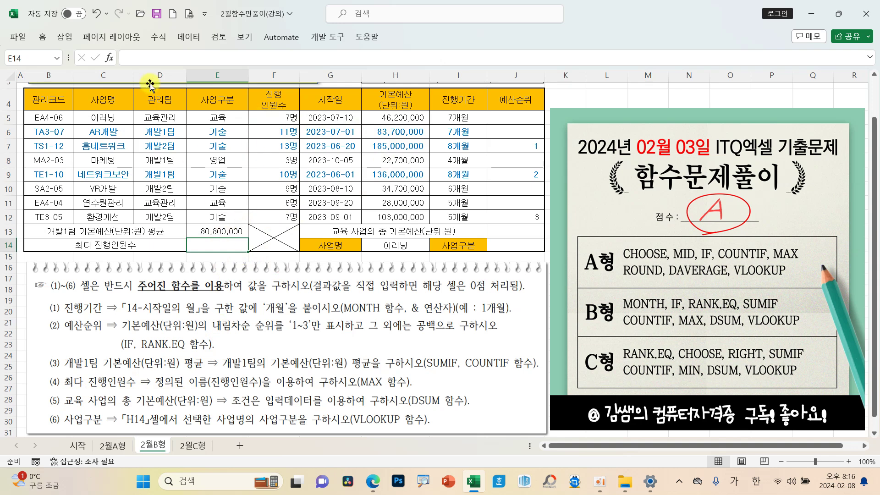
click(109, 58)
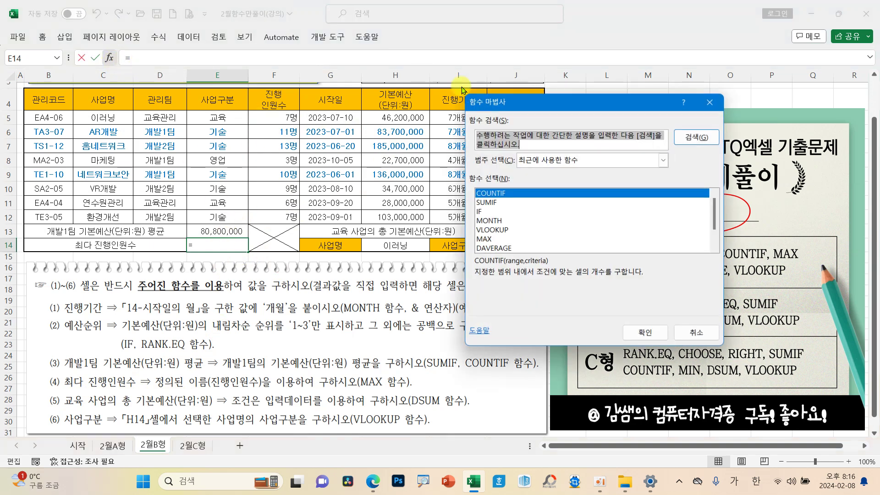
click(485, 240)
click(644, 332)
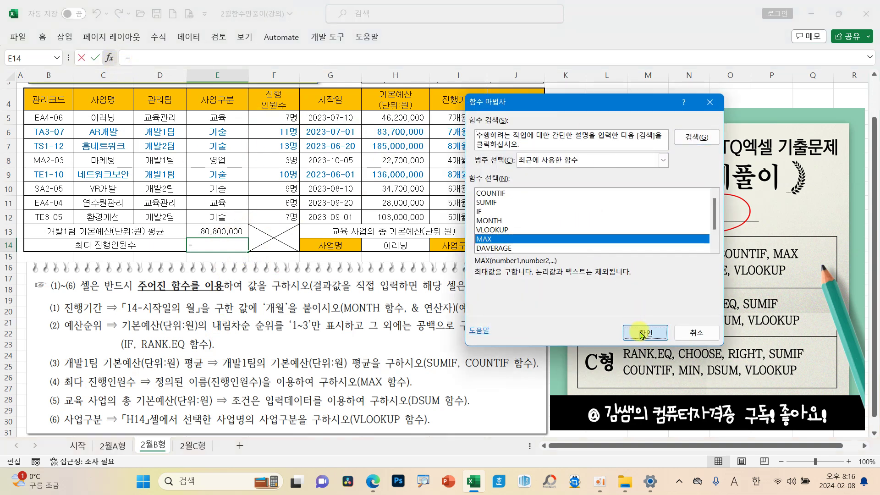
drag(276, 117, 284, 214)
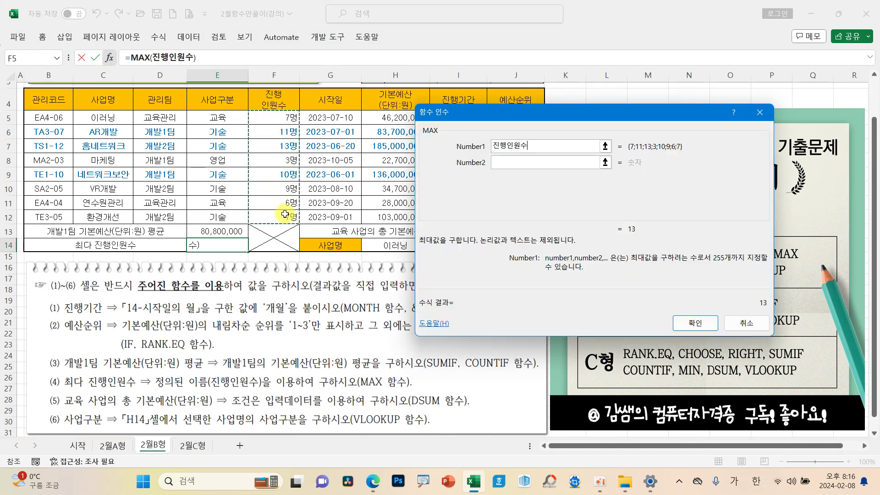
drag(161, 385, 261, 386)
drag(508, 152, 531, 147)
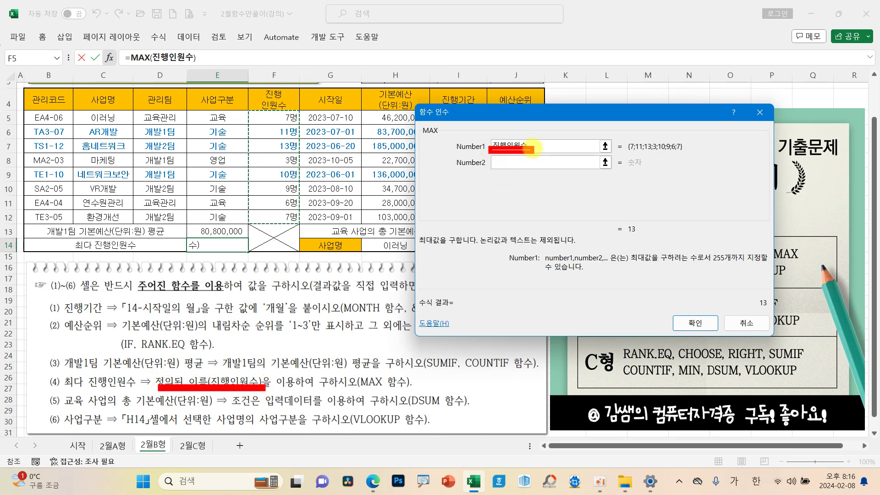
click(692, 323)
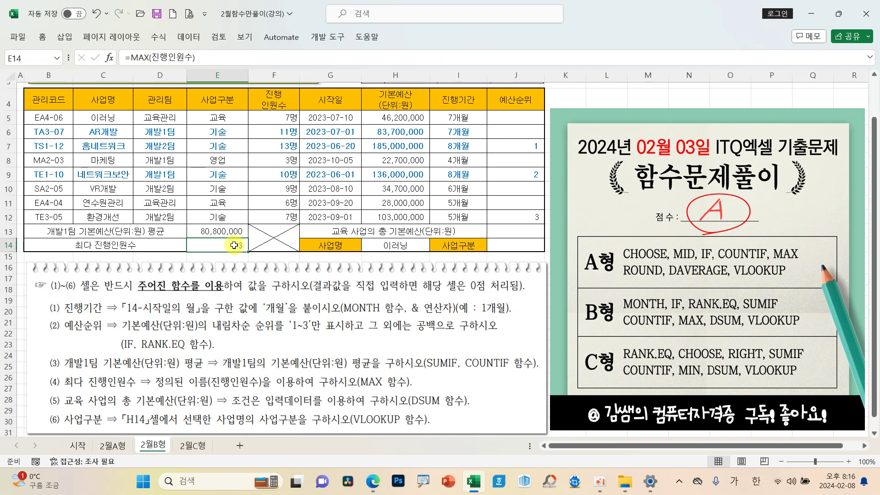
- Insert a DSUM function in J13 for the total 기본예산 of the 교육 projects
click(515, 232)
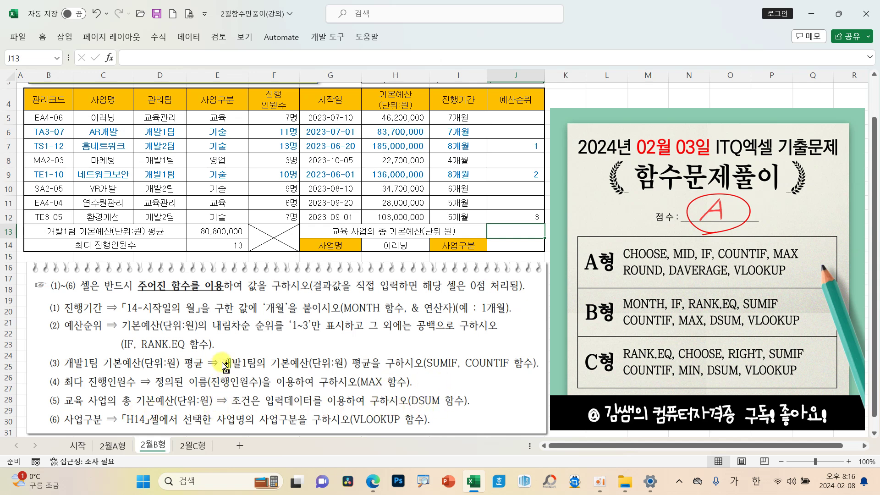
drag(55, 391, 83, 405)
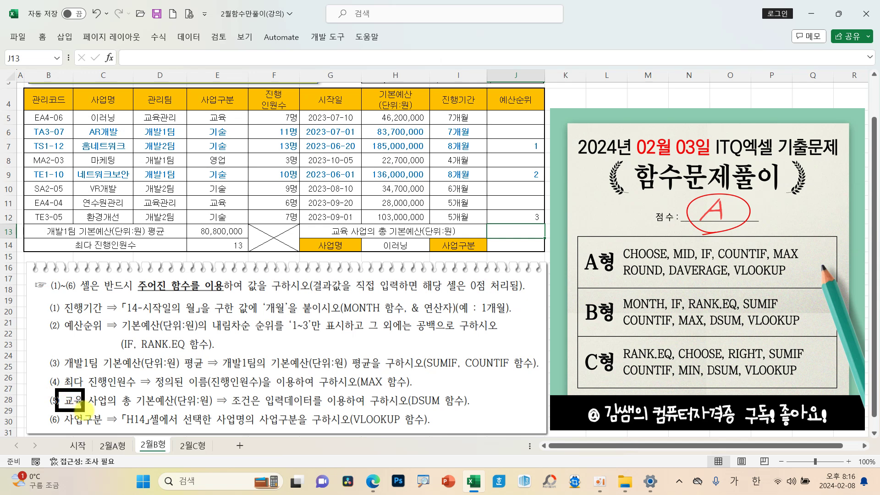
mouse_move(132, 390)
mouse_down()
mouse_move(156, 407)
mouse_move(218, 409)
mouse_up()
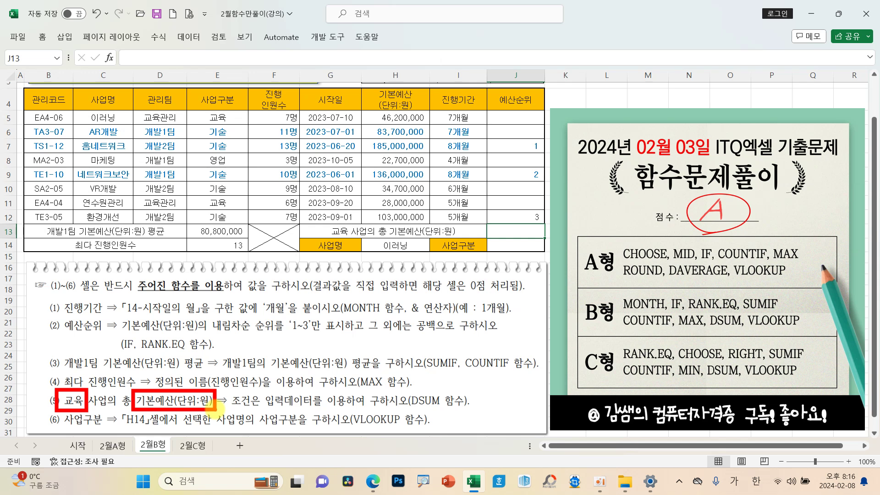
key(Escape)
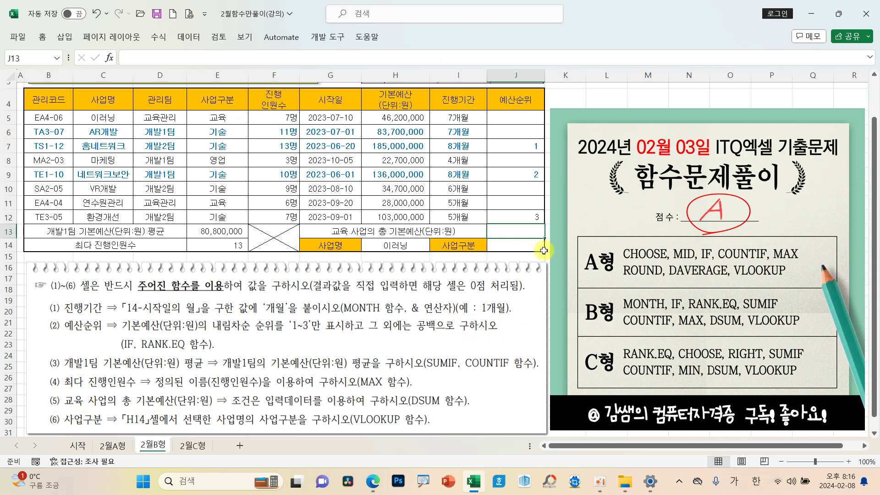
click(109, 58)
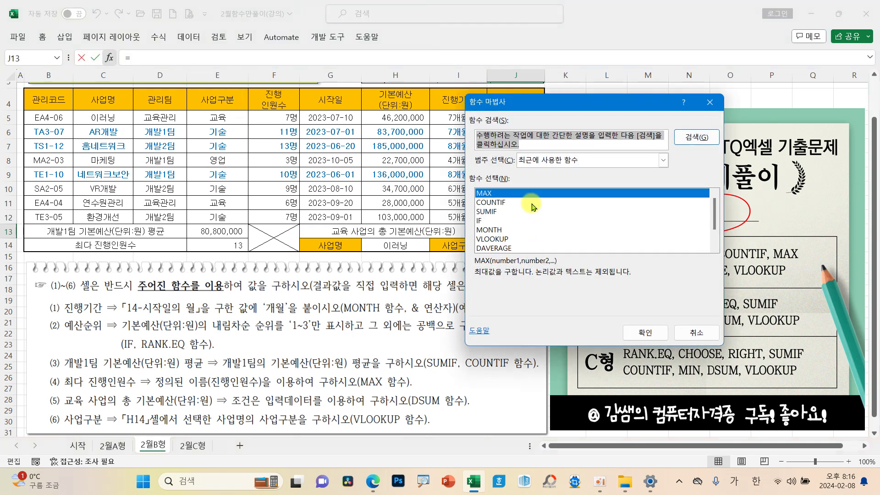
key(Hangul)
text(DS)
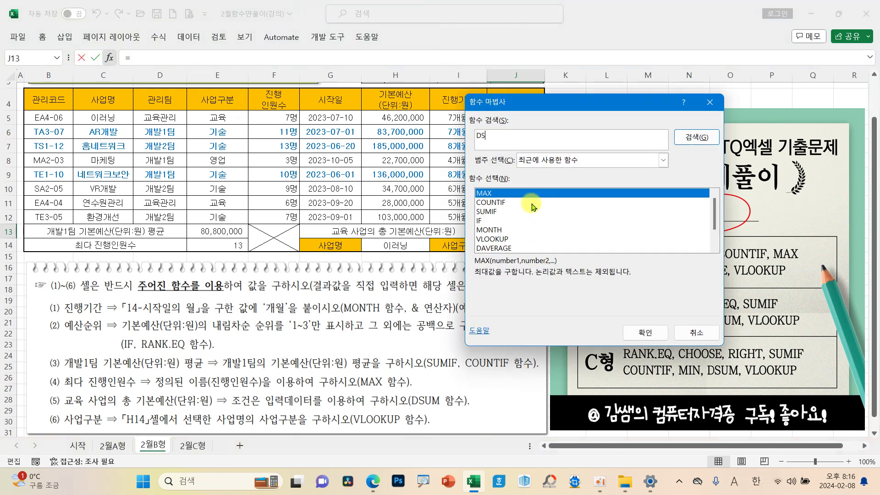
key(Return)
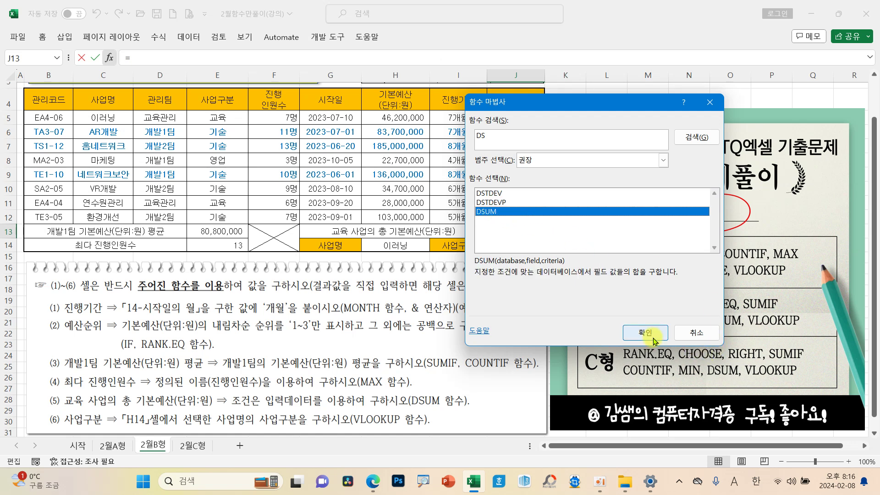
click(663, 333)
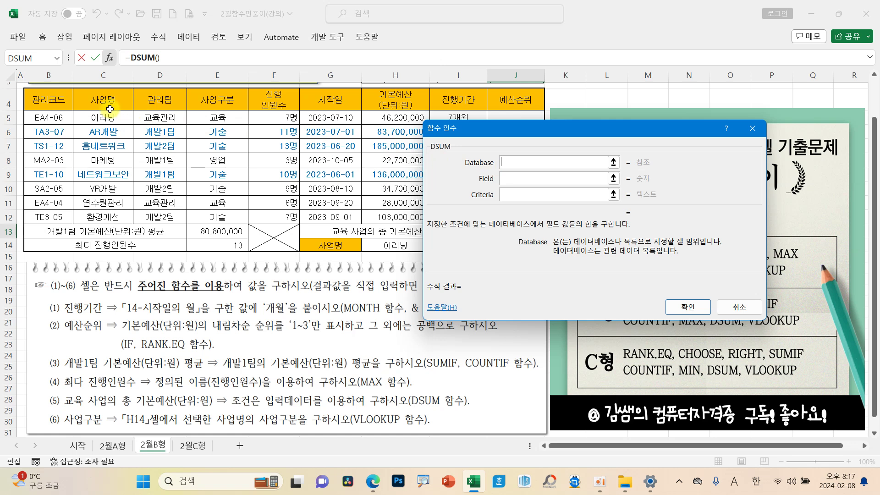
- Set the DSUM Database to B4:H12, Field to 7 and Criteria to E4:E5, and complete the formula
drag(48, 99, 394, 217)
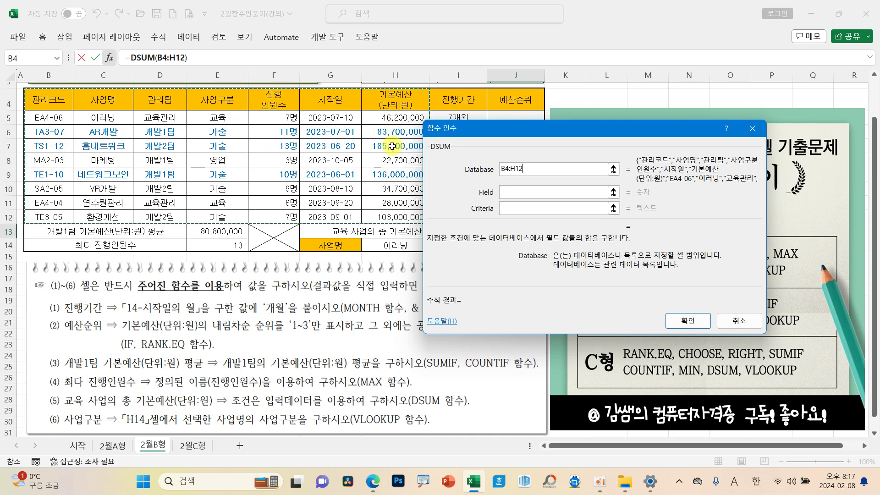
click(525, 190)
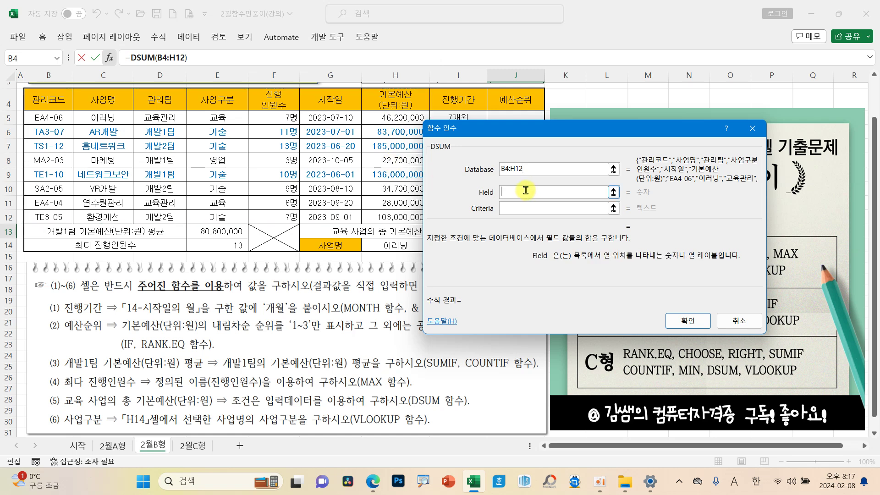
click(521, 209)
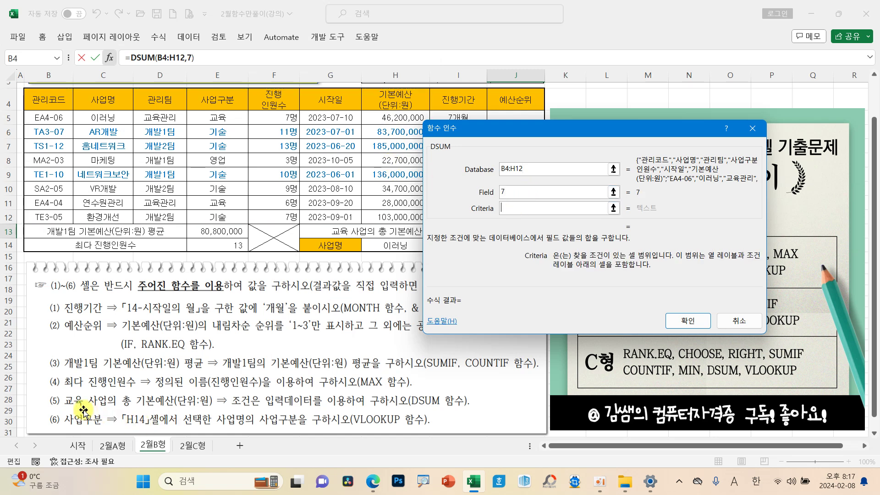
drag(218, 102, 218, 118)
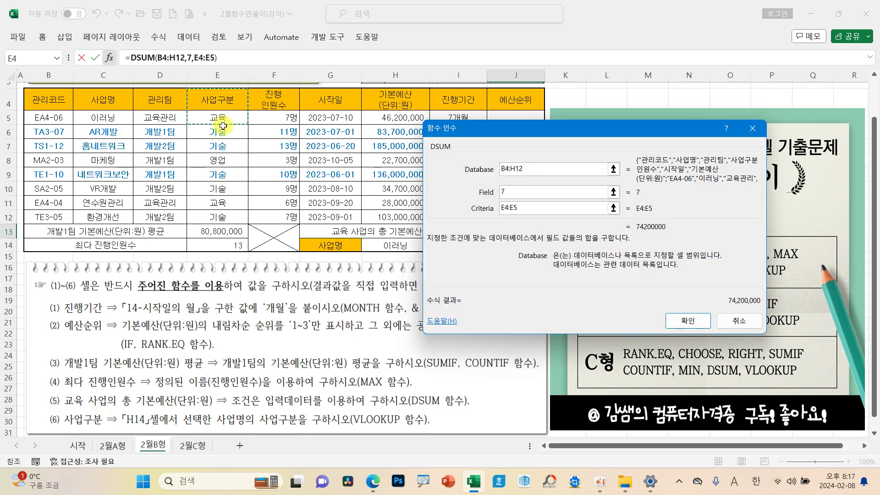
click(691, 323)
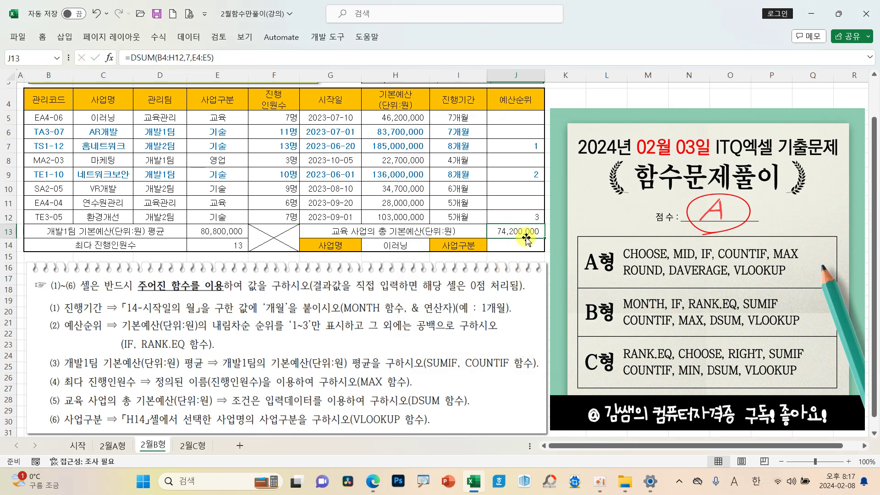
- Insert a VLOOKUP function in J14 for the 사업구분 of the project chosen in H14
click(512, 245)
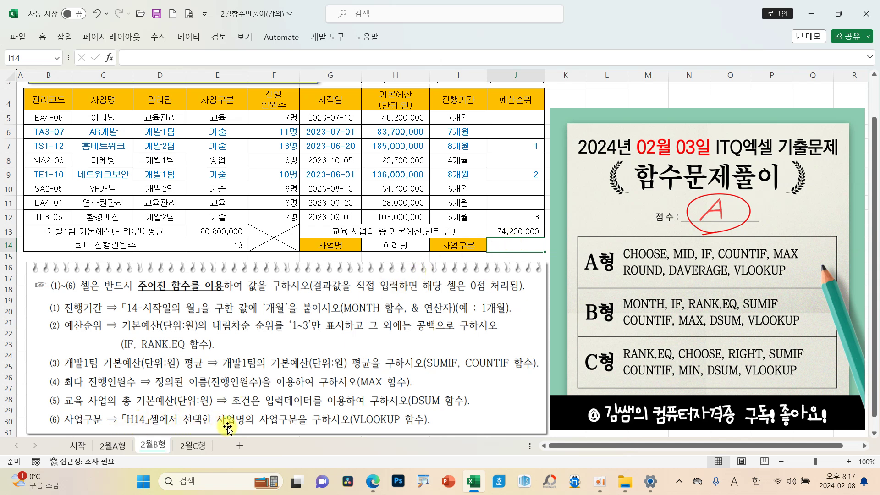
drag(216, 410, 299, 430)
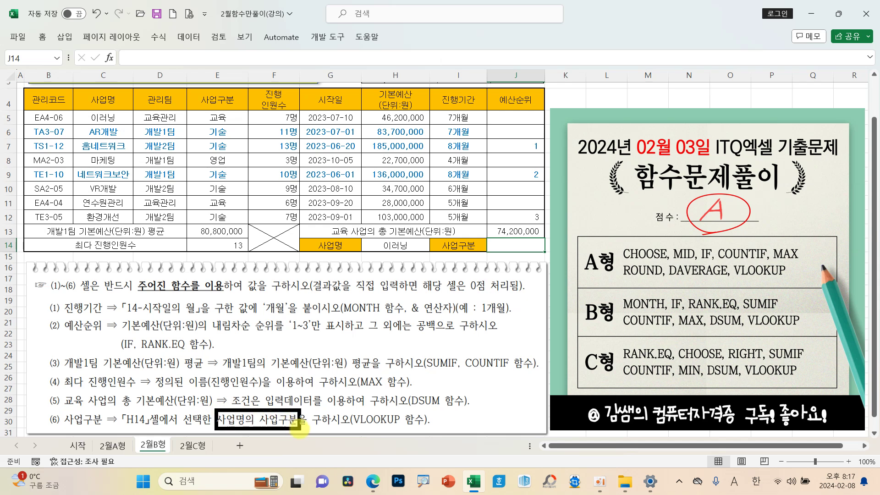
drag(514, 228, 549, 206)
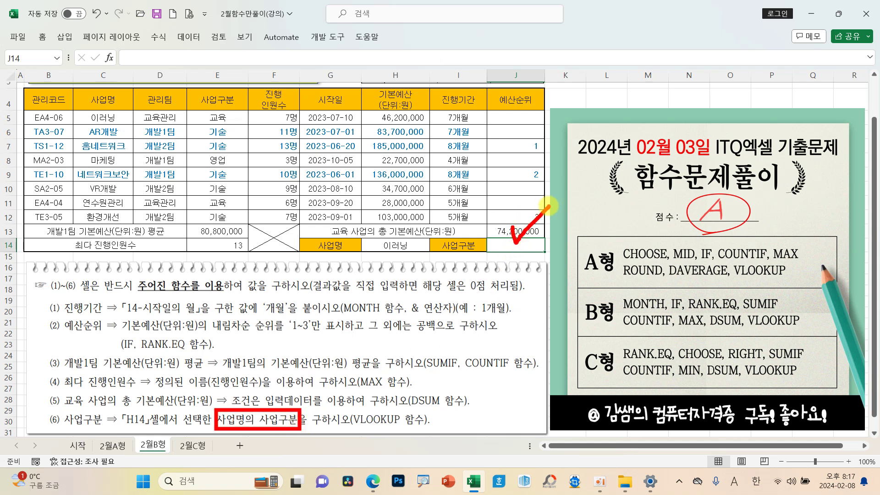
key(Escape)
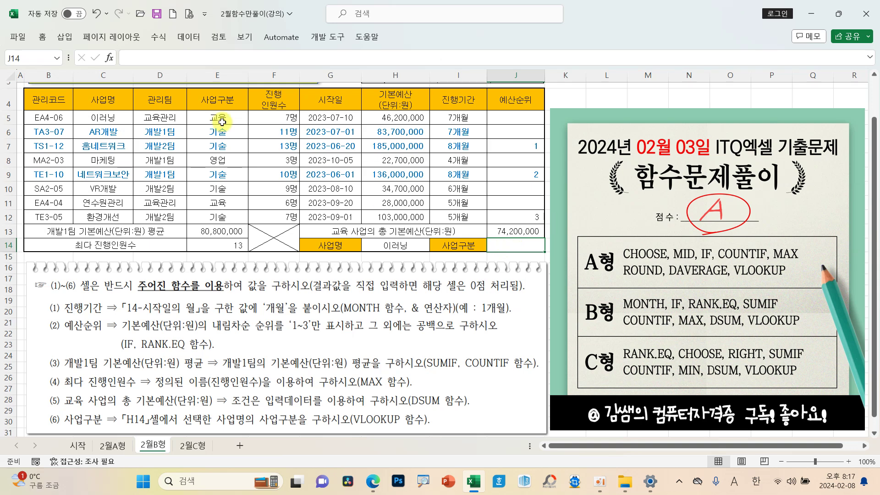
click(109, 58)
click(497, 255)
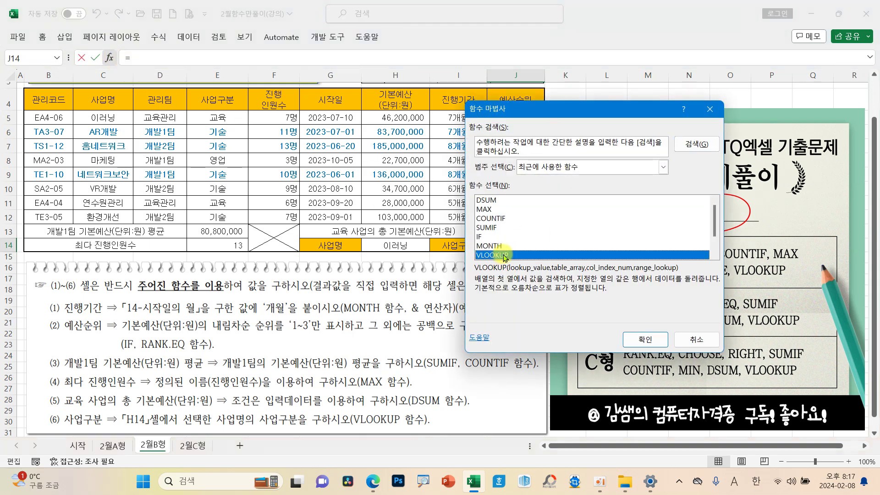
click(630, 338)
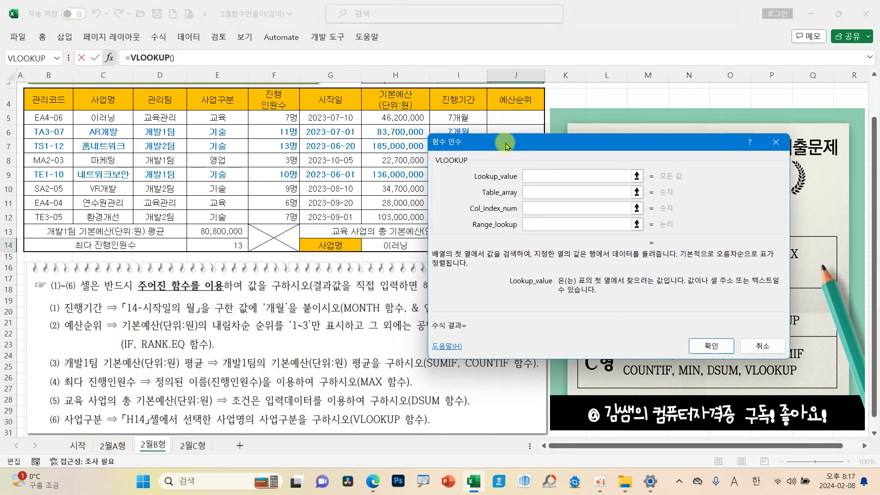
drag(523, 143, 540, 143)
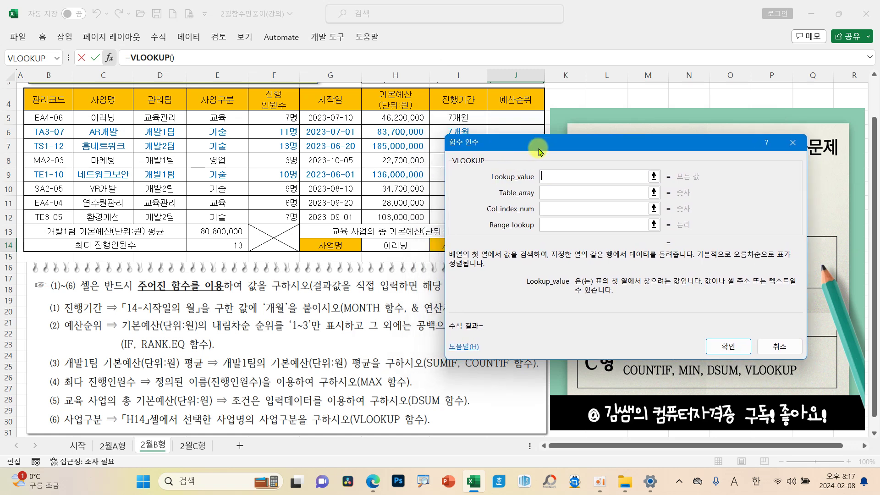
- Set the VLOOKUP arguments to H14, C5:E12, column 3 and Range_lookup 0, and complete the formula
click(413, 245)
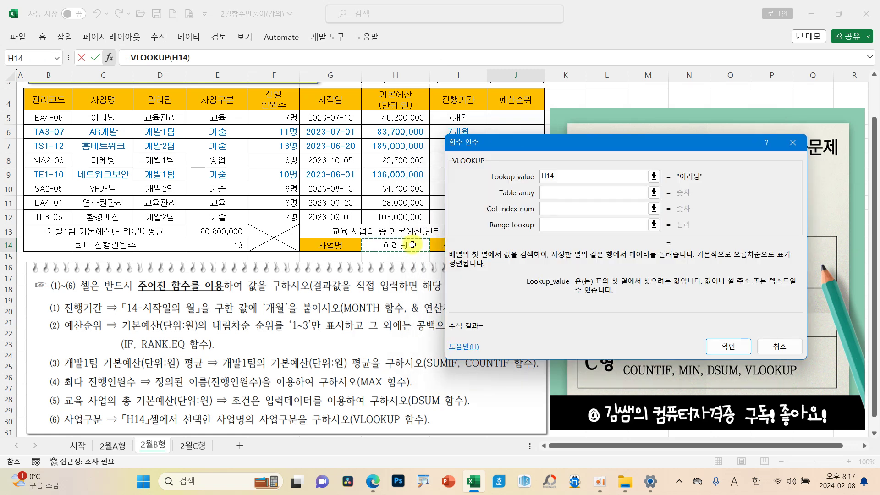
click(554, 192)
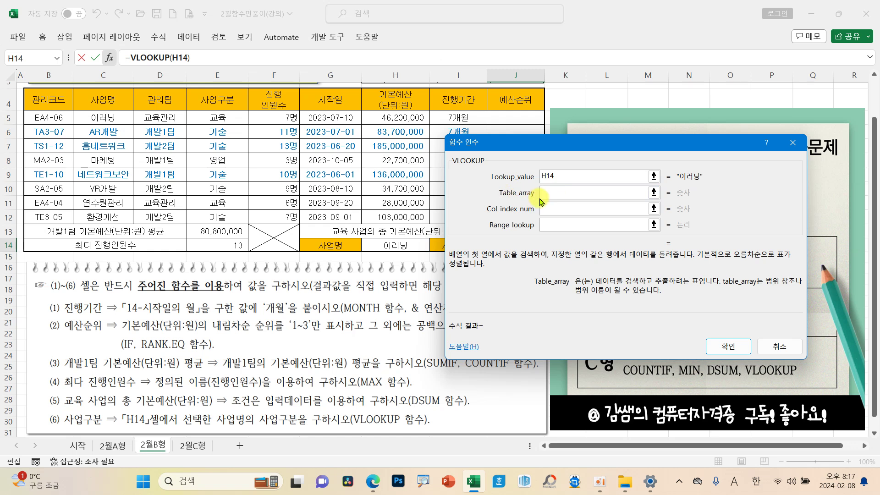
drag(104, 118, 224, 217)
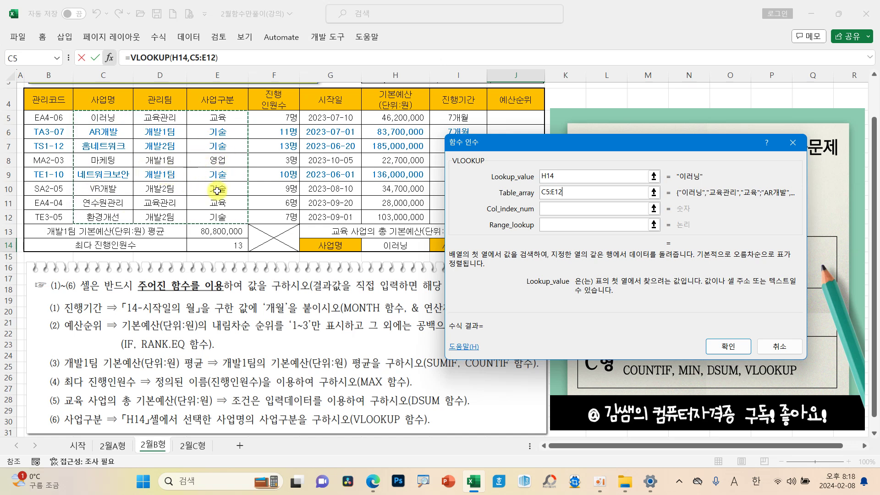
click(559, 212)
text(3)
click(556, 224)
text(0)
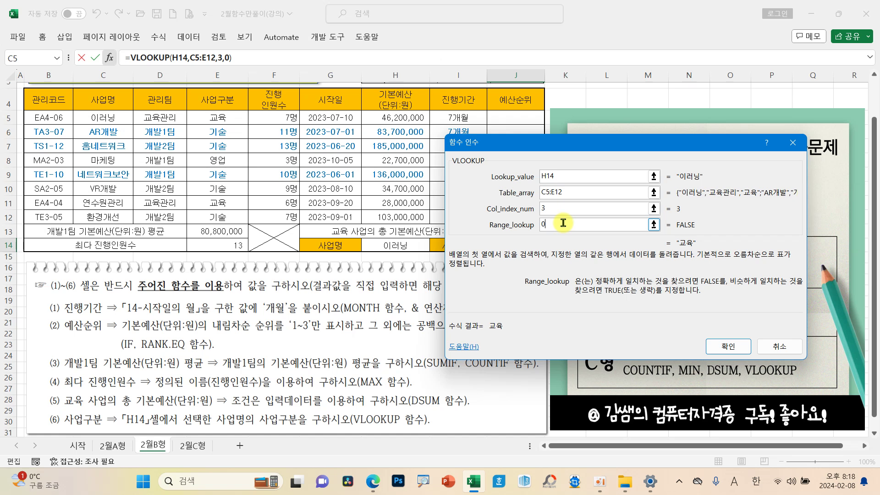
click(728, 346)
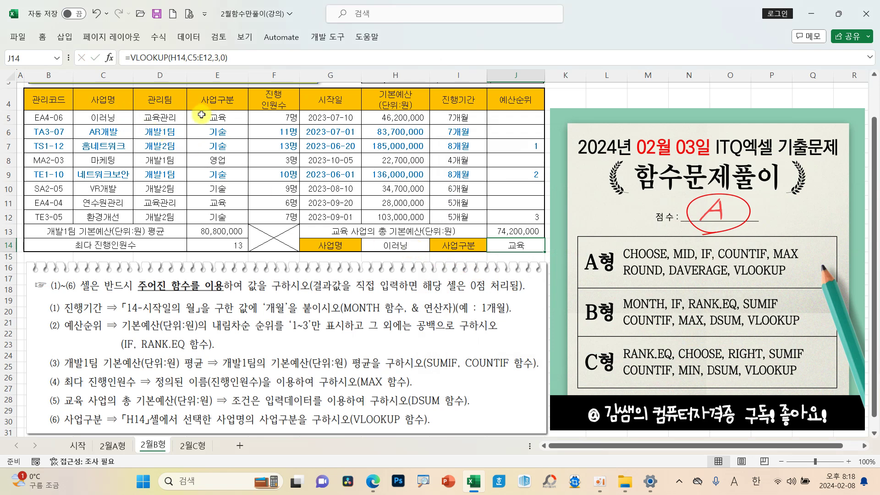
- Test the J14 lookup by switching the project in H14 to 홈네트워크 and back to 이러닝
click(423, 245)
click(435, 246)
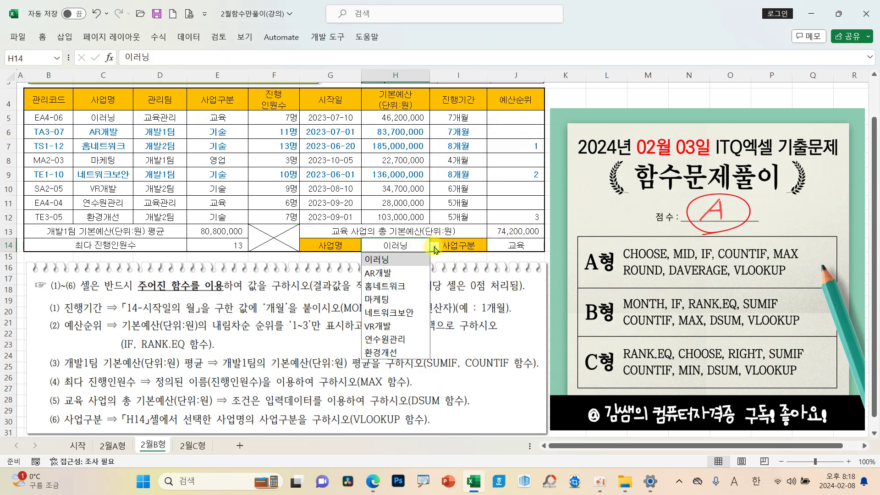
click(399, 288)
click(434, 246)
click(392, 258)
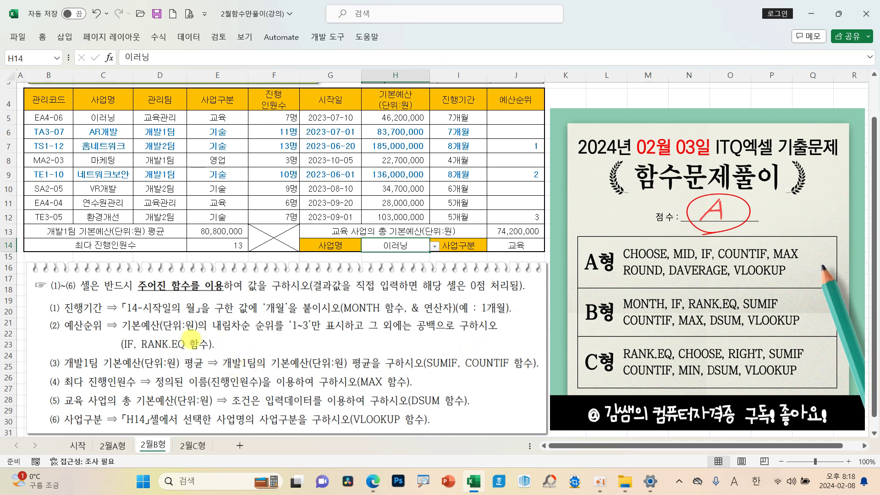
mouse_move(59, 316)
mouse_down()
mouse_move(41, 332)
mouse_move(44, 316)
mouse_move(46, 339)
mouse_move(54, 311)
mouse_up()
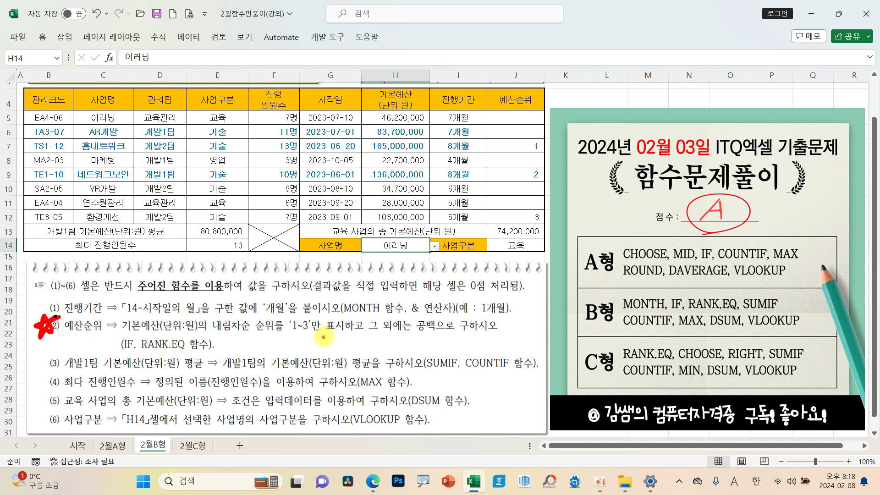
mouse_move(73, 362)
mouse_down()
mouse_move(50, 355)
mouse_move(33, 362)
mouse_move(57, 371)
mouse_move(60, 352)
mouse_up()
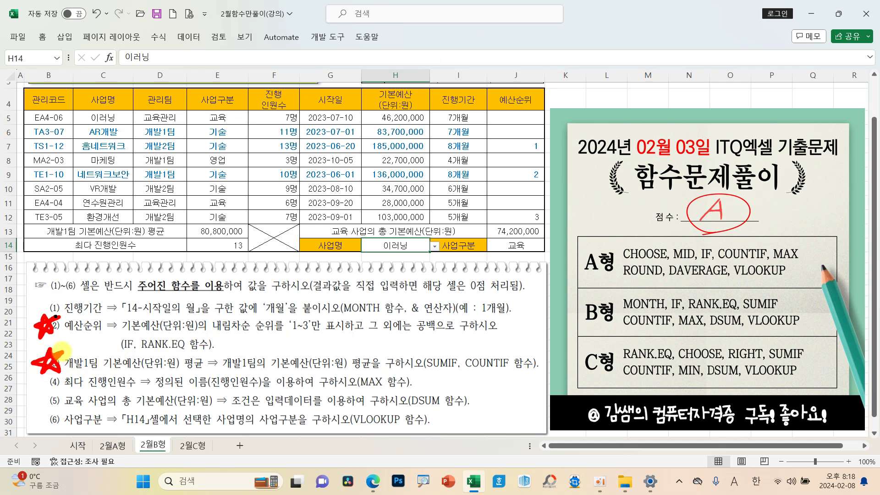
drag(470, 344, 439, 386)
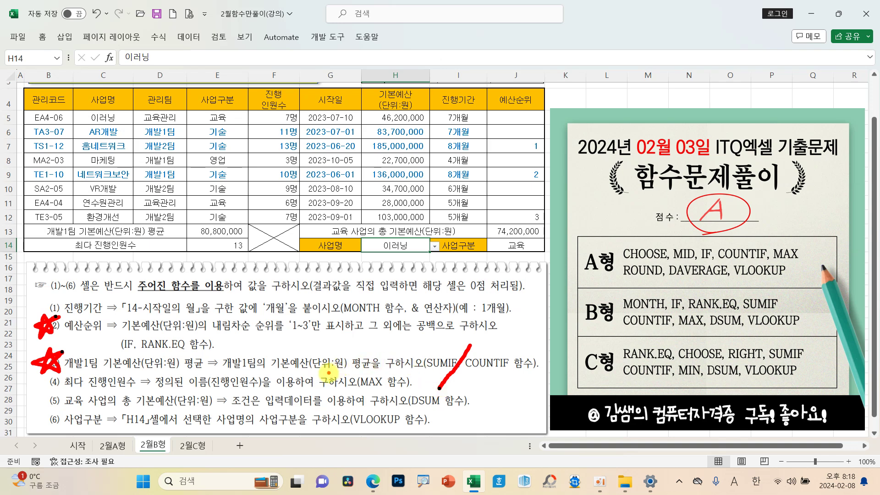
- Switch to the 2월C형 sheet and insert a RANK.EQ function in I5 for the 순위 column
click(194, 447)
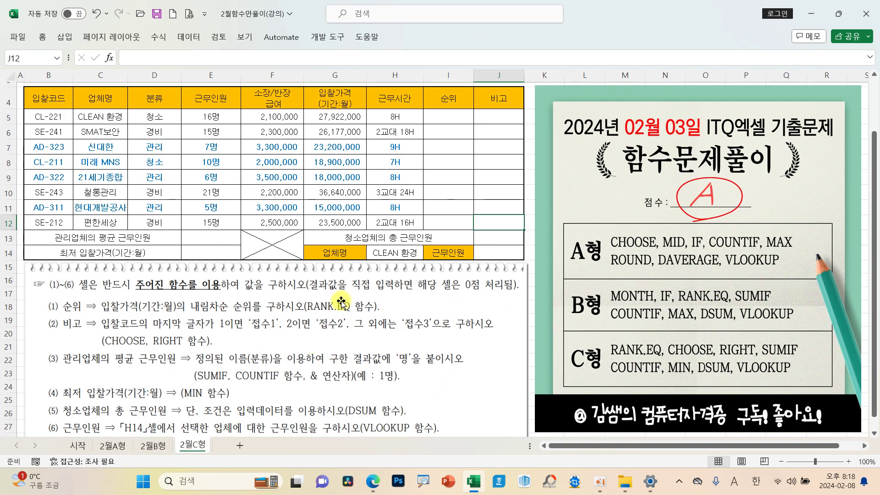
click(444, 116)
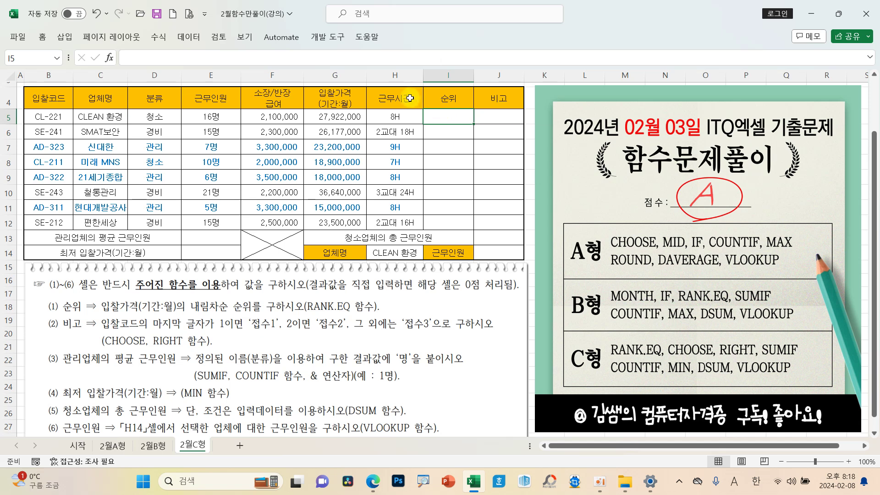
drag(189, 316, 240, 315)
drag(185, 315, 231, 316)
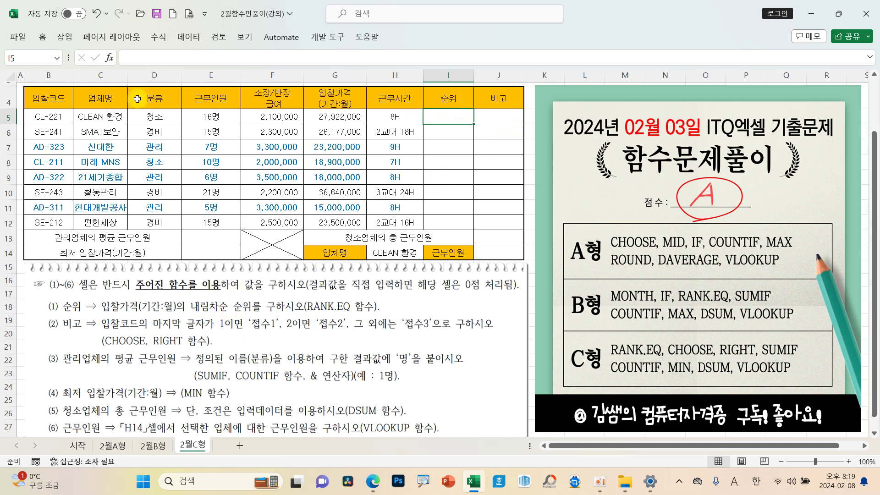
click(109, 57)
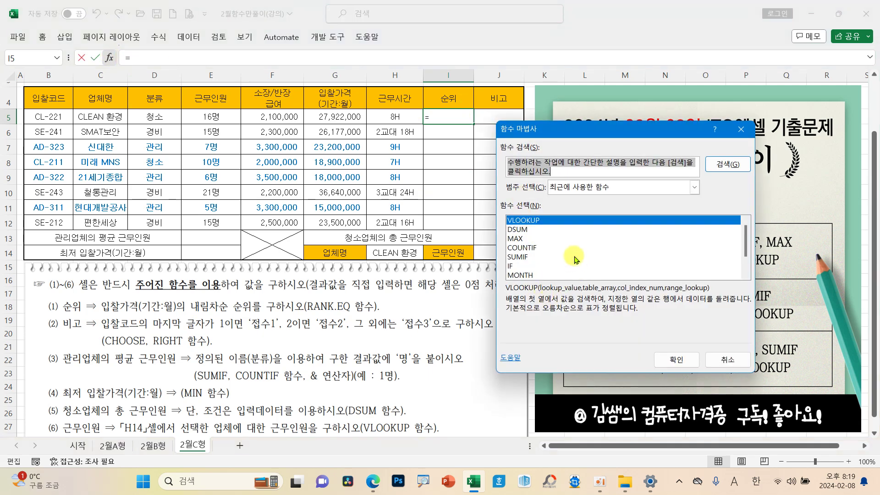
text(RANK)
key(Return)
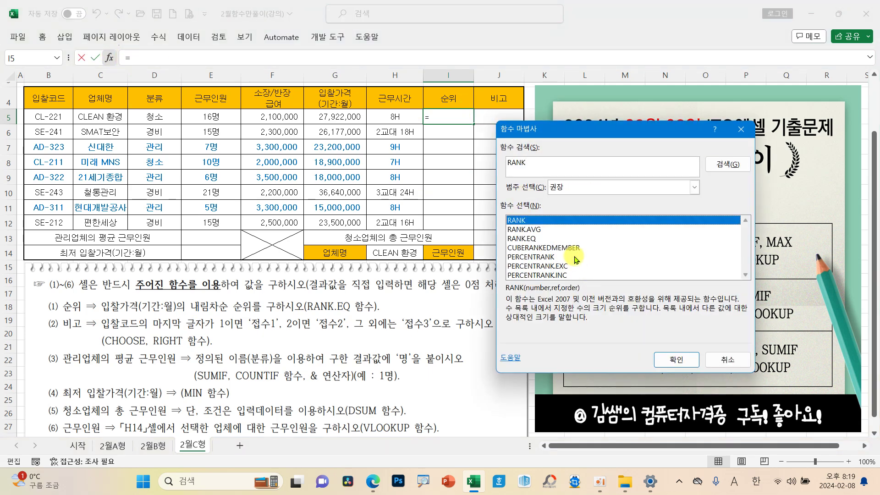
click(546, 238)
click(688, 355)
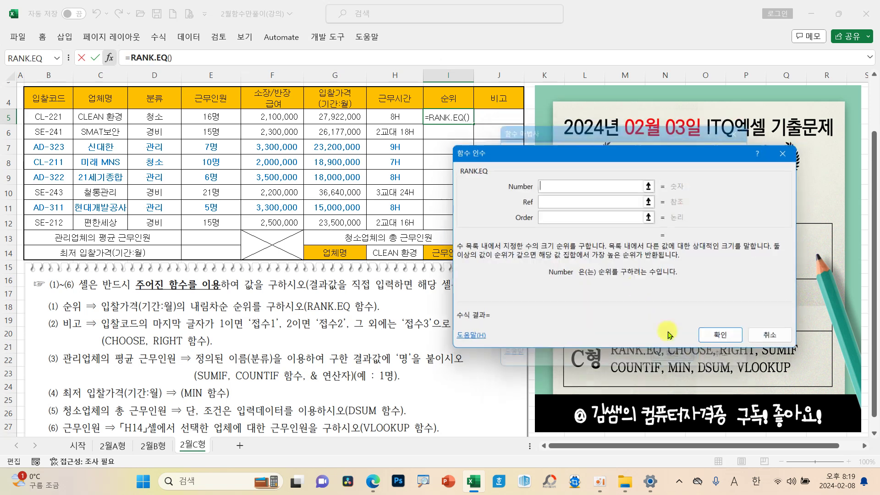
drag(564, 160, 590, 119)
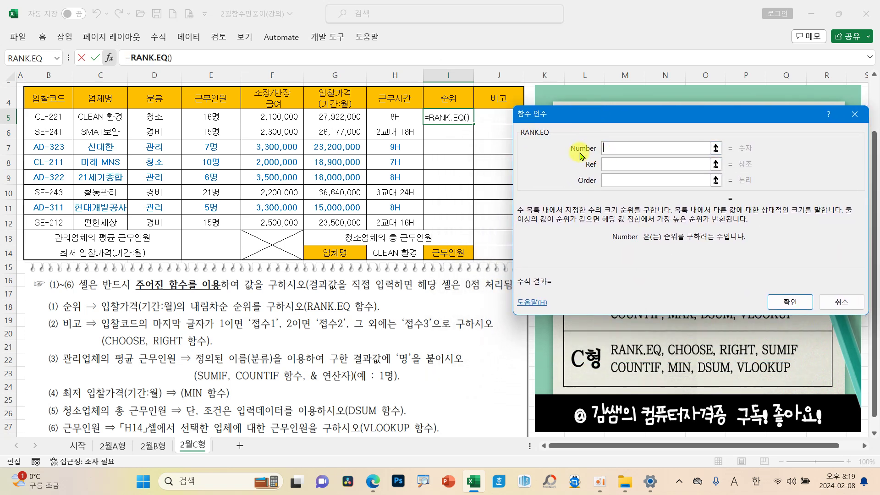
- Set RANK.EQ Number to G5 and Ref to $G$5:$G$12 with Order empty, and fill the completed formula down to I12
click(334, 120)
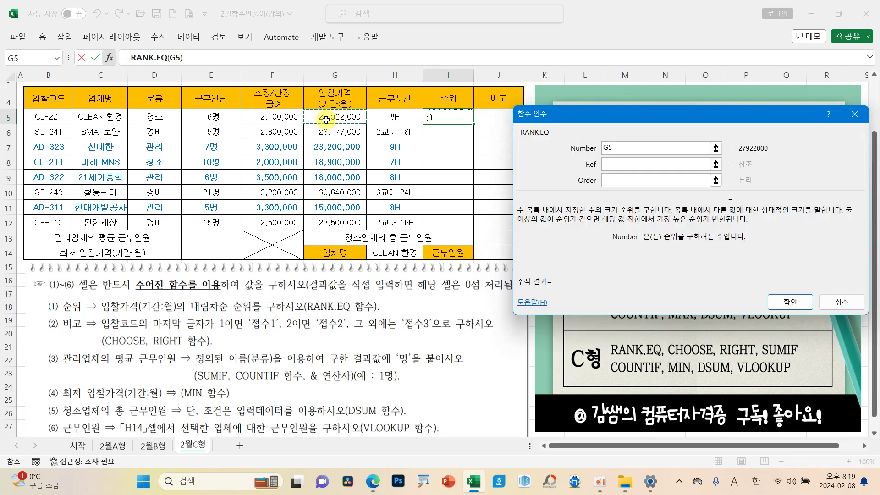
click(611, 164)
drag(340, 118, 330, 219)
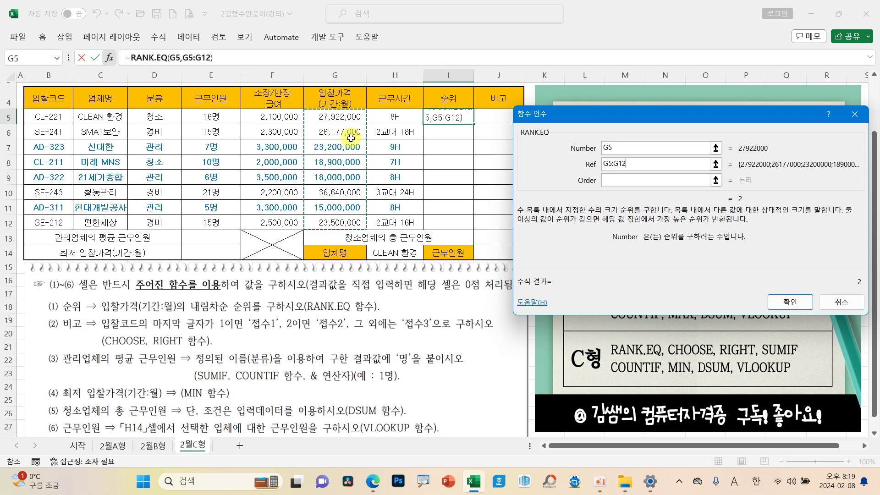
key(F4)
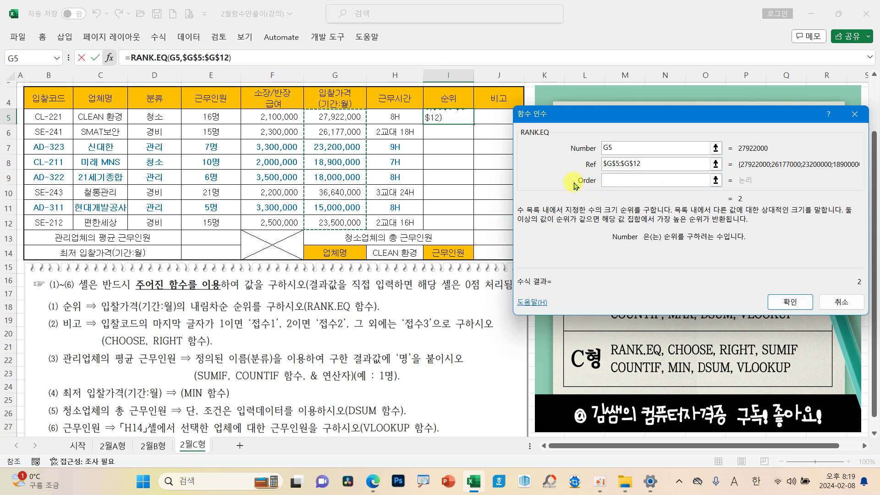
click(606, 181)
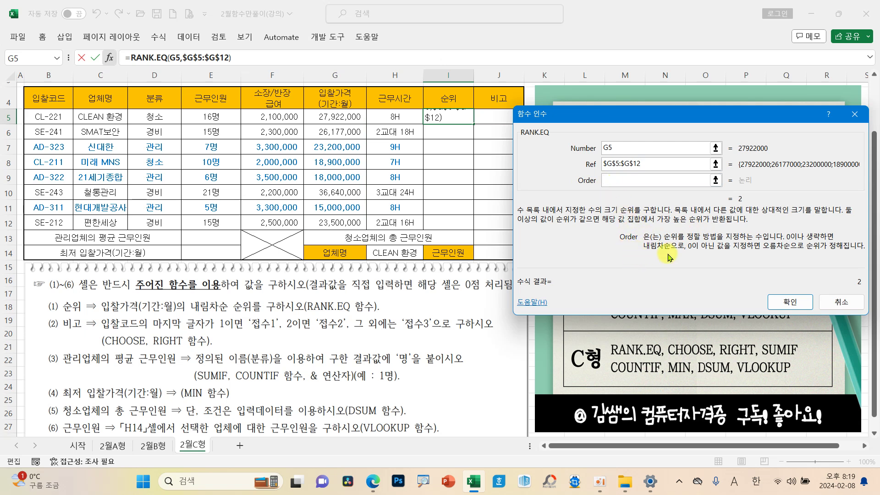
key(Tab)
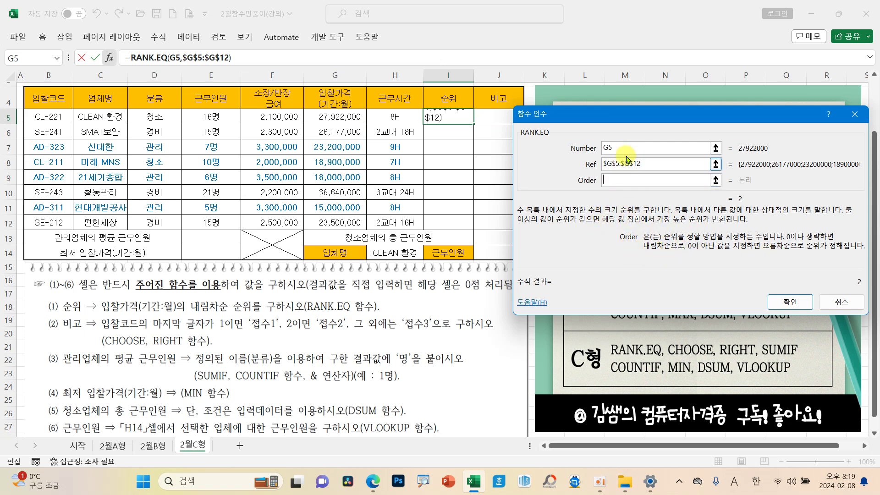
click(790, 302)
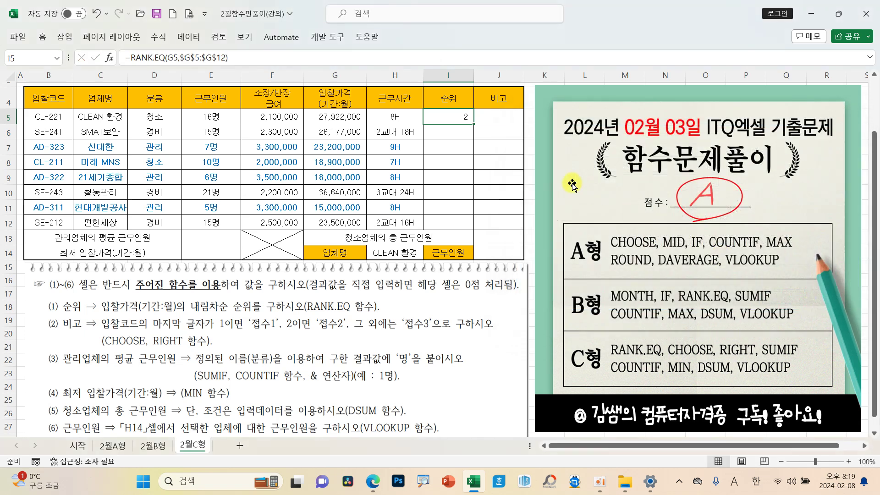
drag(476, 125, 468, 228)
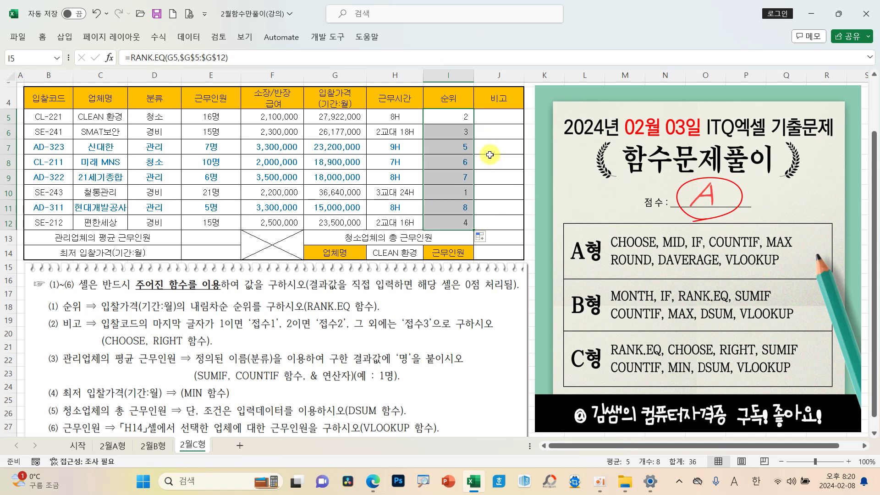
- Insert a CHOOSE function in J5 for the 비고 column
click(496, 121)
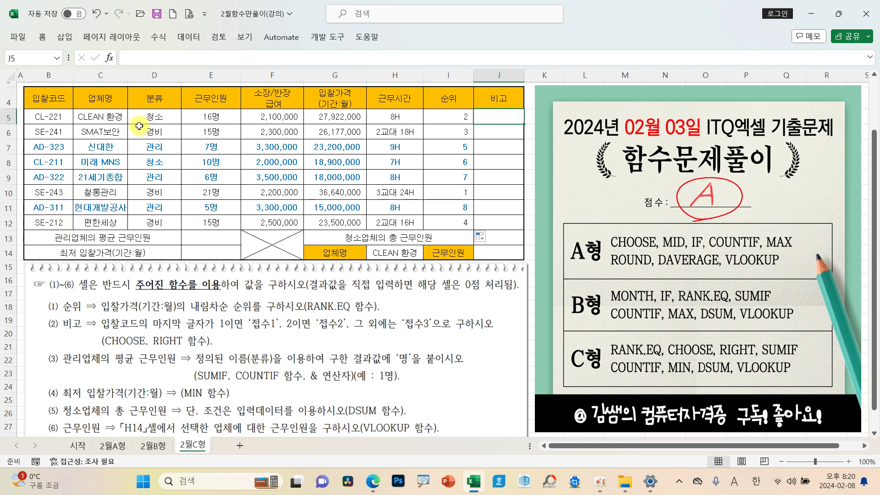
click(110, 58)
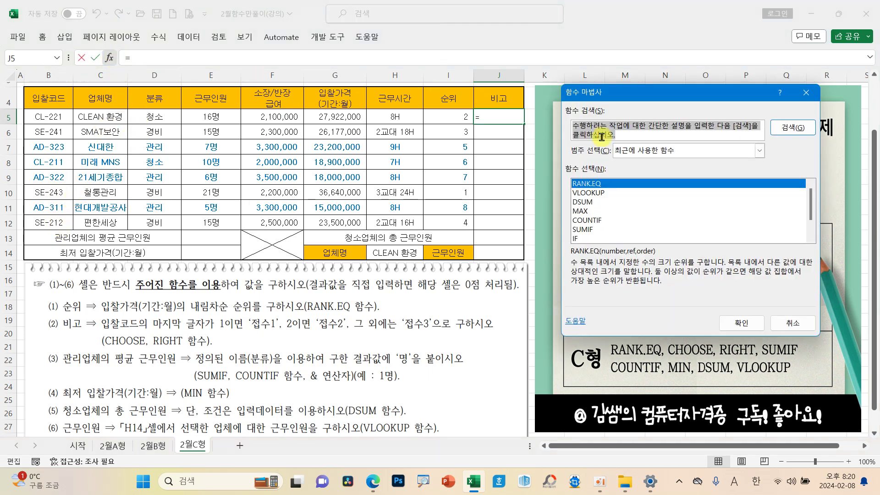
scroll(612, 219, down, 1)
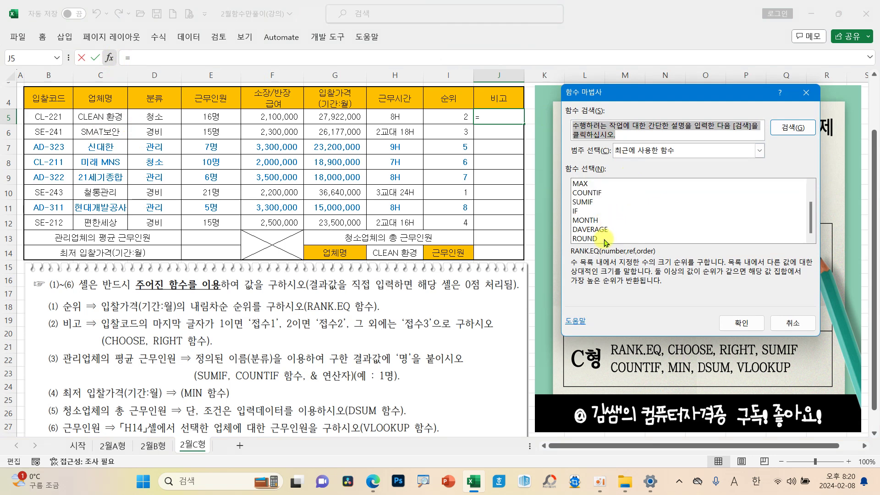
scroll(809, 215, up, 1)
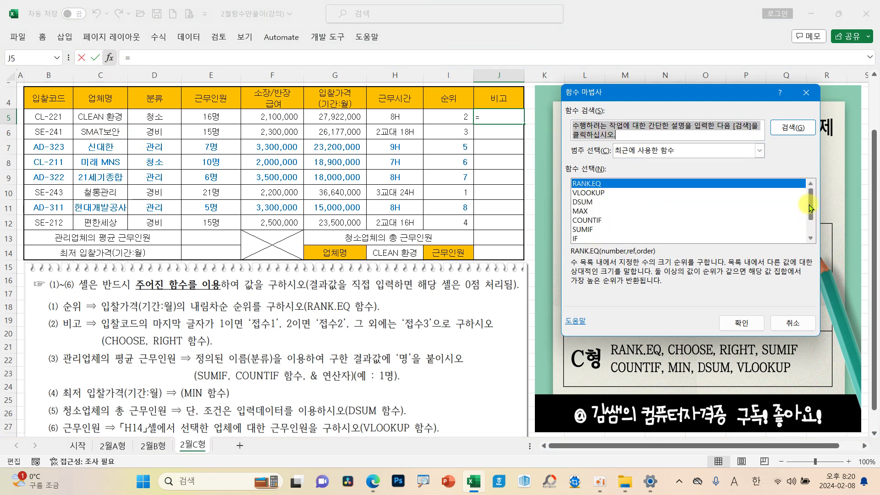
text(CH)
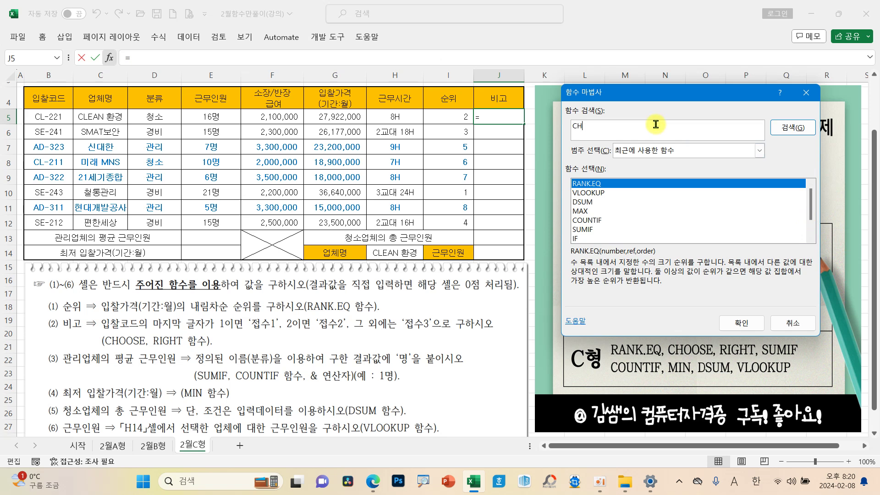
key(Return)
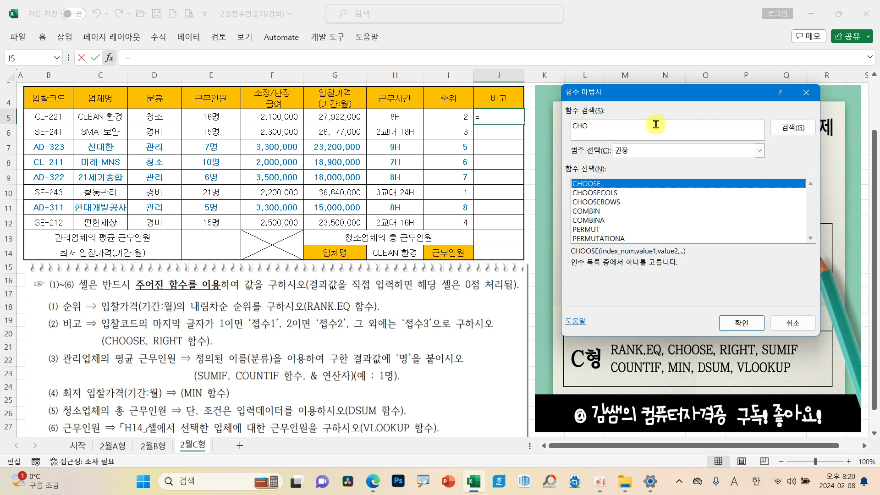
click(741, 322)
drag(533, 115, 527, 209)
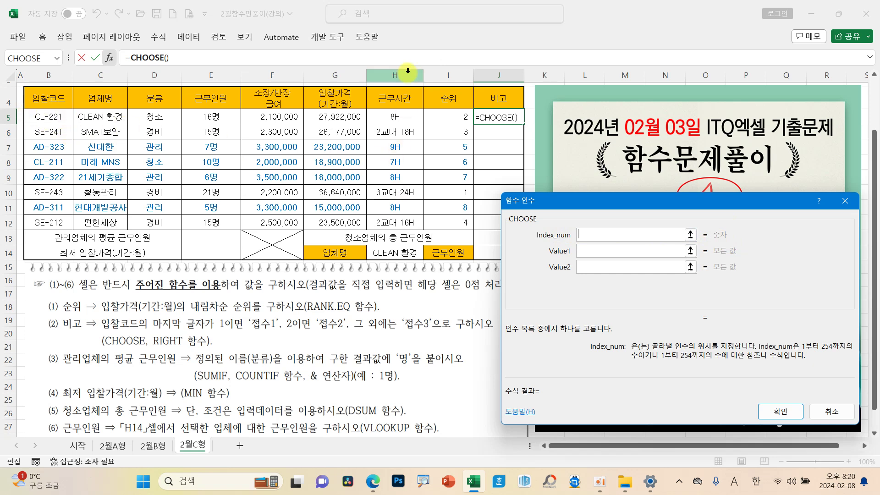
- Set the CHOOSE Index_num to RIGHT(B5,1) to take the last character of the 입찰코드
text(RI)
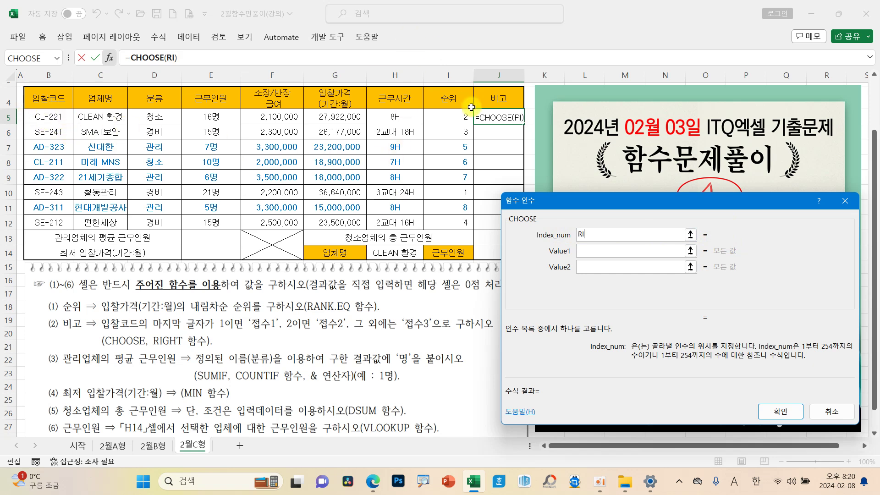
text(GHT()
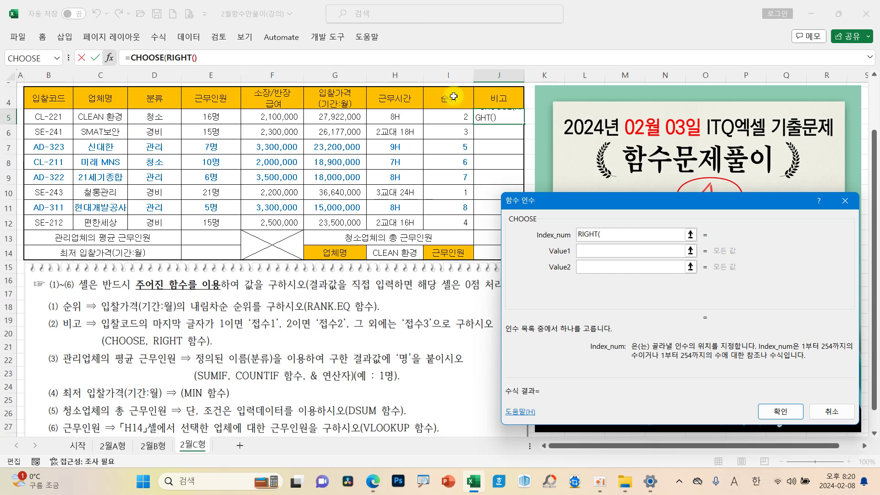
click(50, 111)
text(,1)
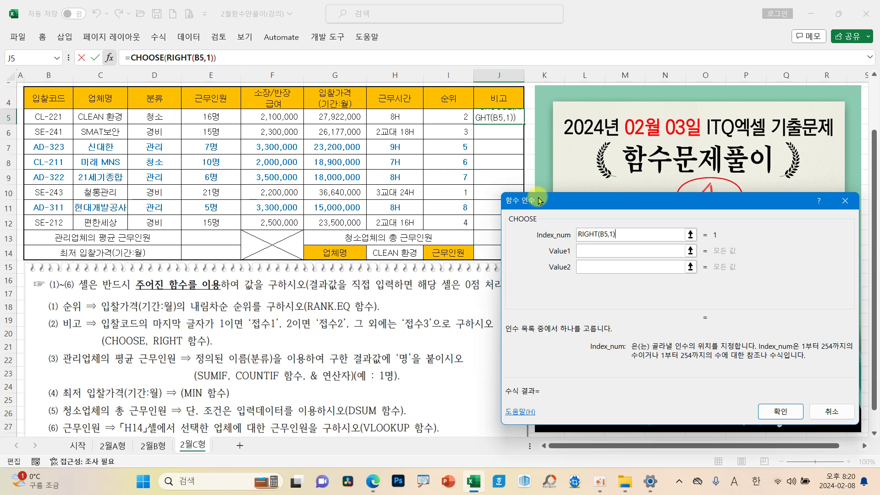
- Set the CHOOSE values to 접수1, 접수2 and 접수3, and fill the completed formula down to J12
click(591, 250)
text(접수1)
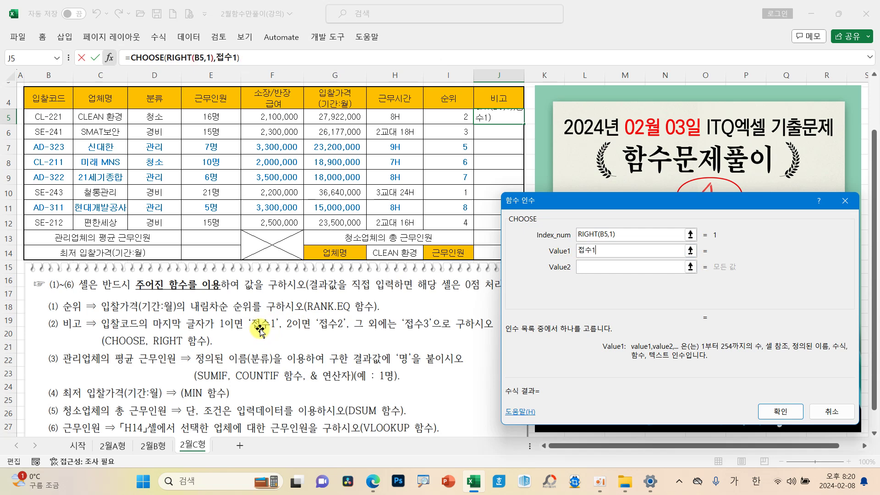
key(Tab)
text(저)
text(2)
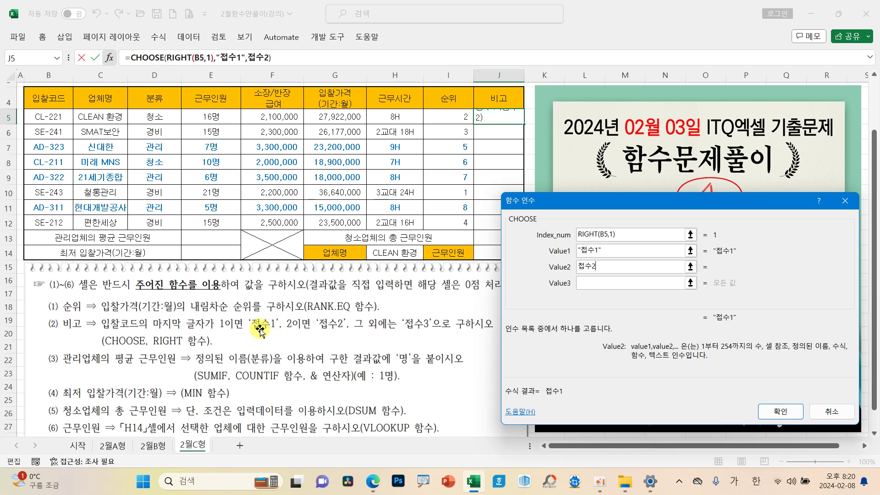
key(Tab)
text(접수3)
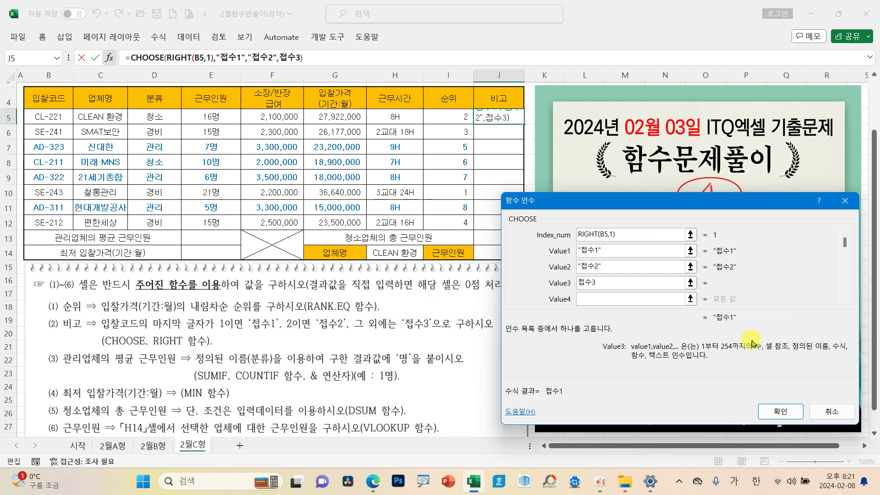
click(779, 412)
drag(525, 125, 521, 230)
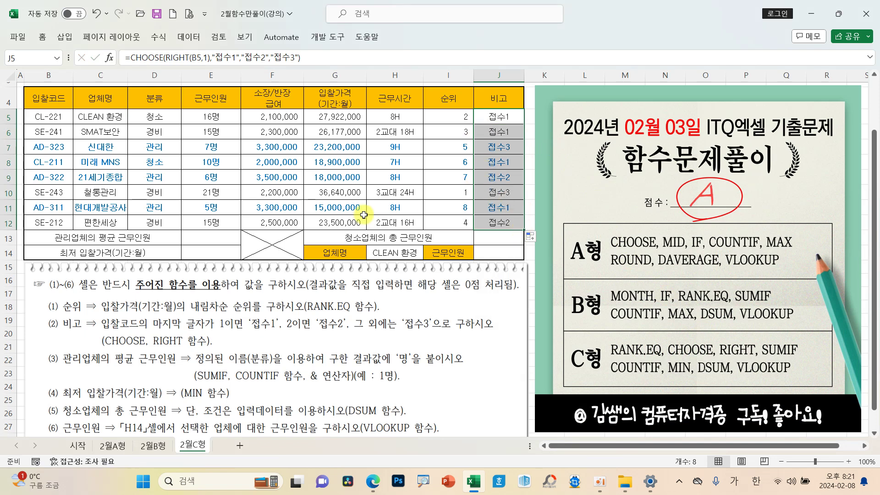
- Insert a SUMIF function in E13 for the average 근무인원 of the 관리 companies
click(227, 236)
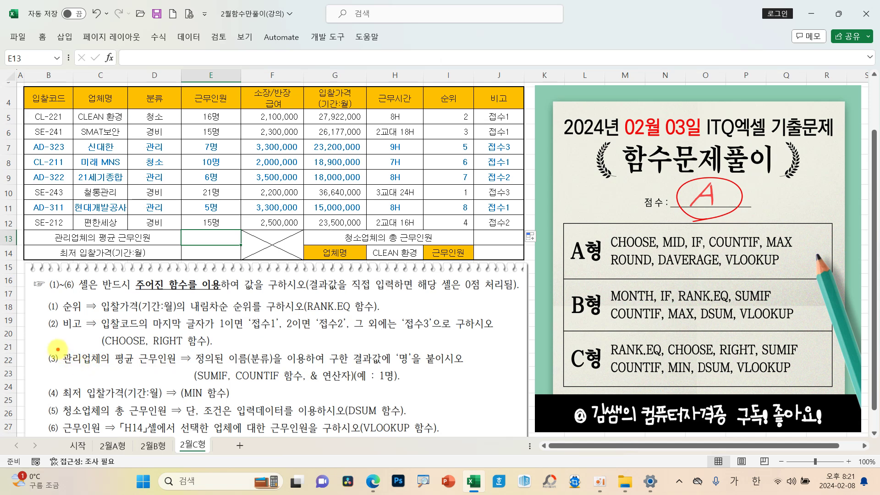
mouse_move(57, 347)
mouse_down()
mouse_move(103, 369)
mouse_move(183, 372)
mouse_up()
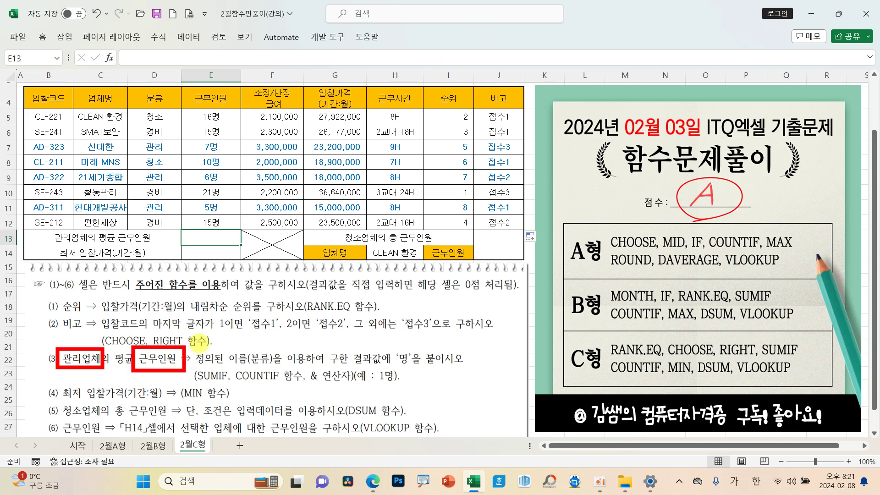
key(Escape)
click(109, 58)
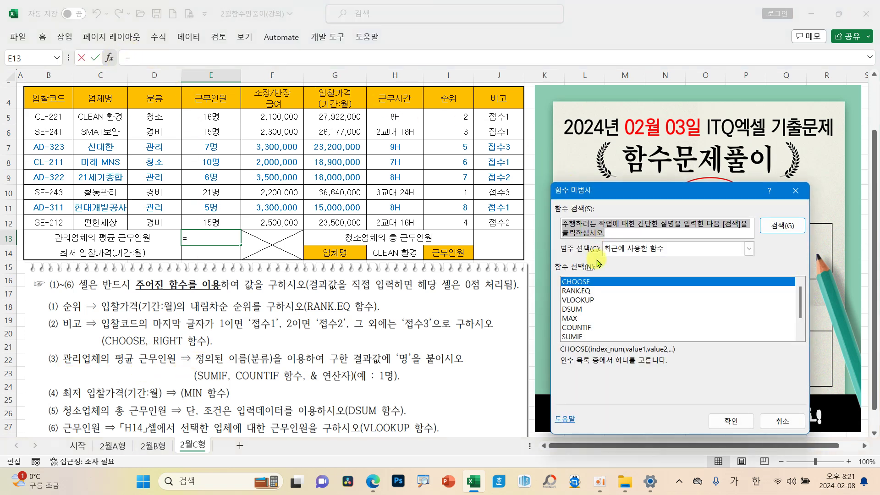
click(578, 336)
click(731, 420)
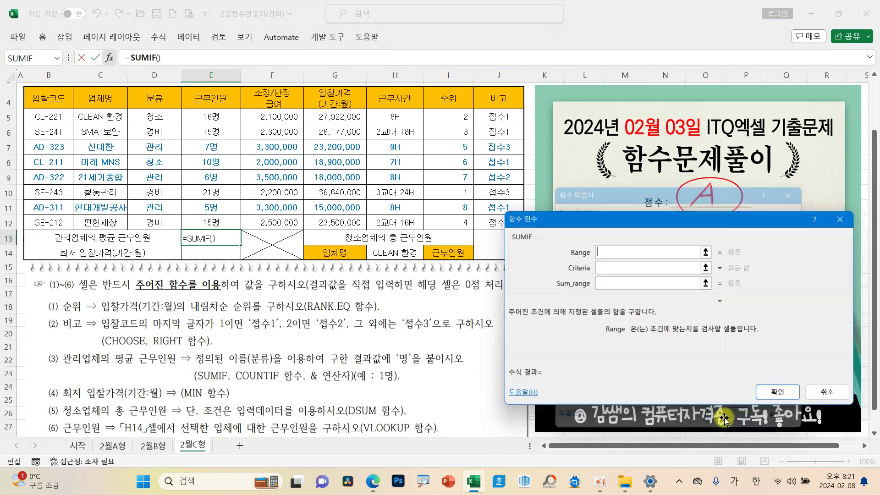
drag(560, 172, 381, 98)
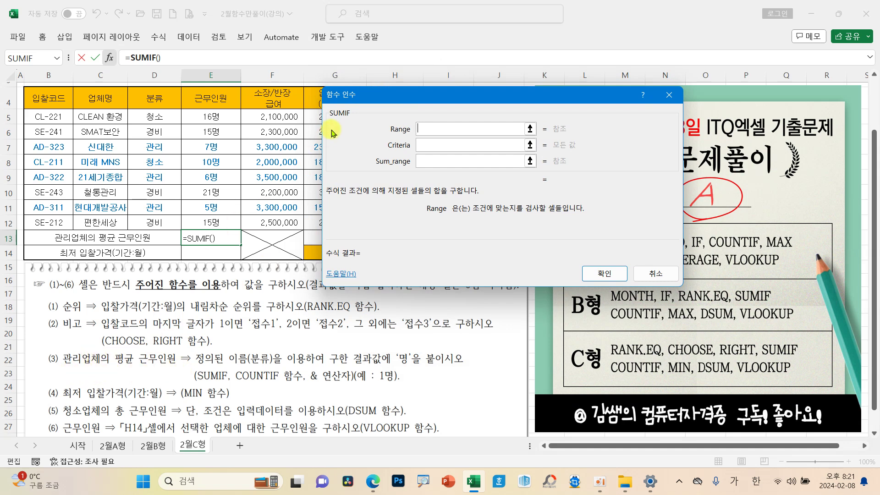
mouse_move(352, 100)
mouse_down()
mouse_move(535, 67)
mouse_move(380, 101)
mouse_move(352, 96)
mouse_up()
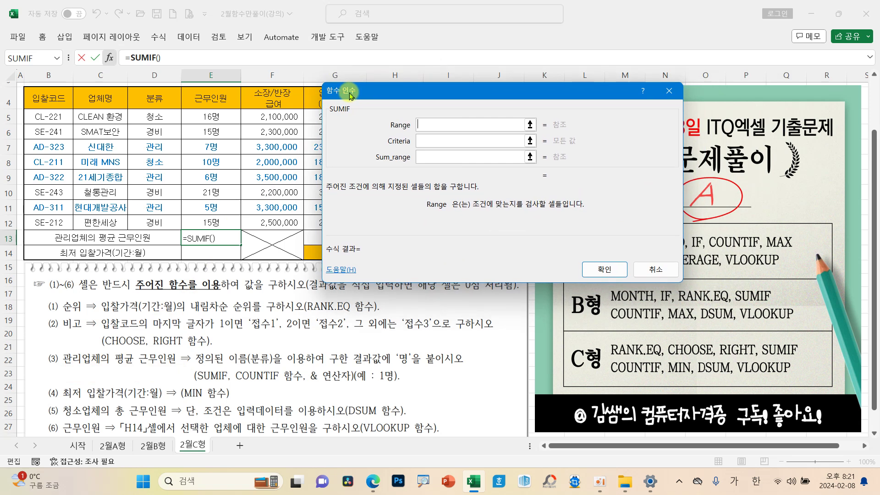
- Set the SUMIF arguments to the range named 분류, the criterion "관리" and the sum range E5:E12
drag(161, 119, 145, 224)
click(433, 140)
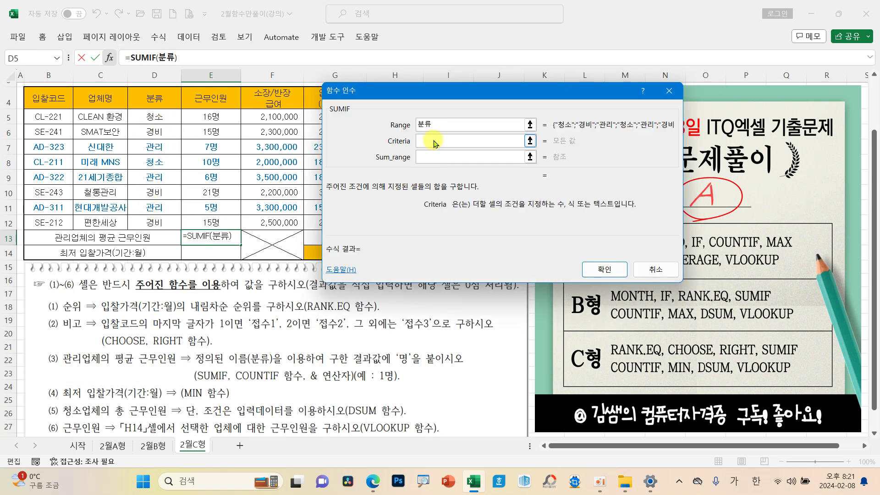
text("관리)
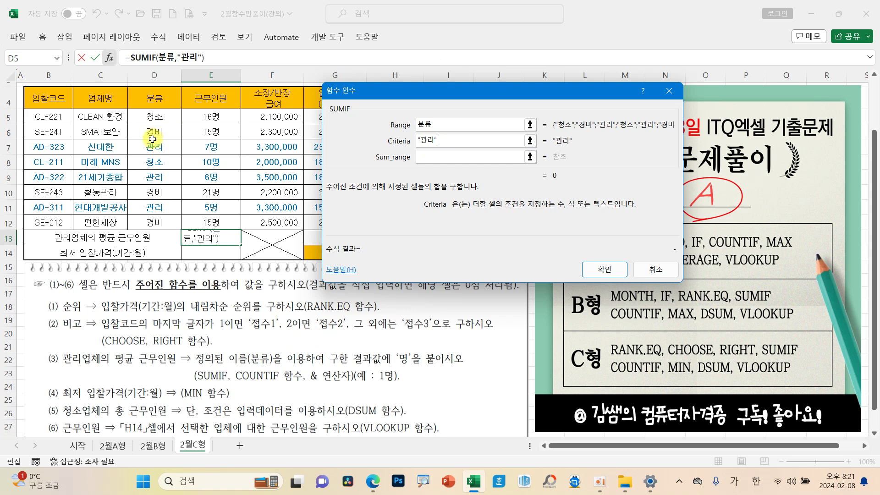
mouse_move(128, 109)
mouse_down()
mouse_move(175, 172)
mouse_move(182, 231)
mouse_up()
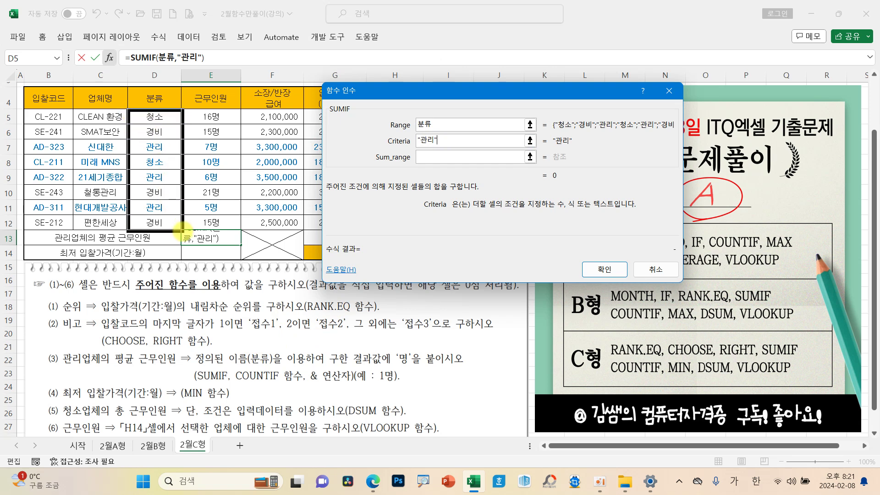
drag(246, 367, 269, 366)
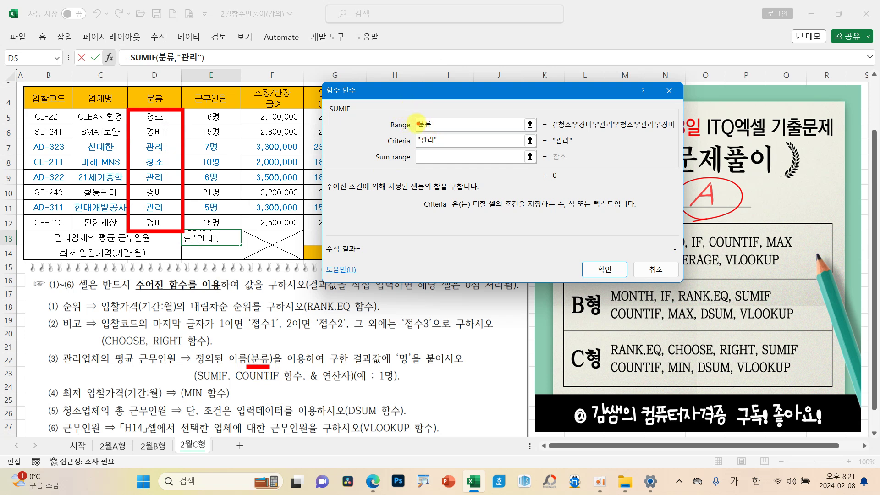
click(425, 158)
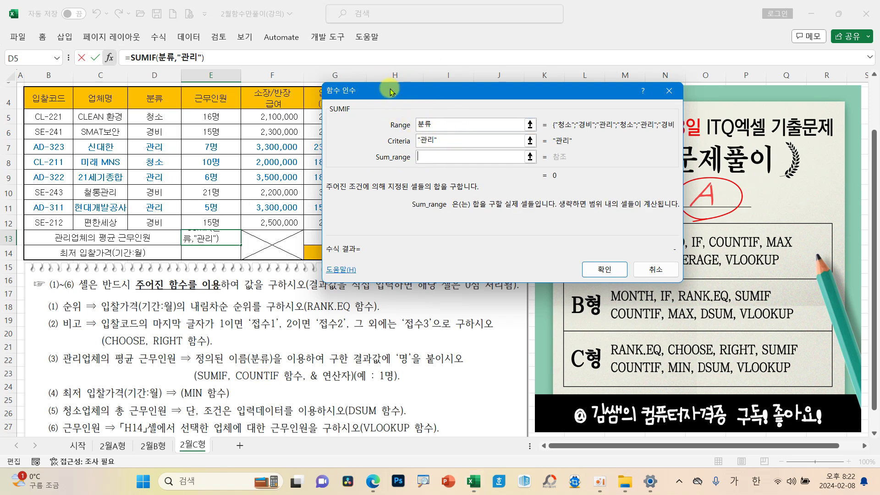
drag(211, 117, 217, 225)
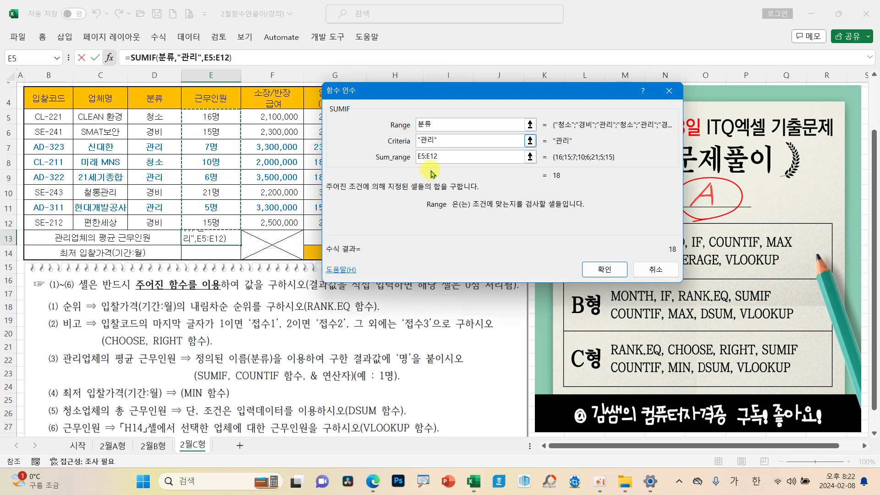
click(604, 269)
- Divide the SUMIF in E13 by a COUNTIF over the range named 분류 with the criterion "관리"
click(250, 58)
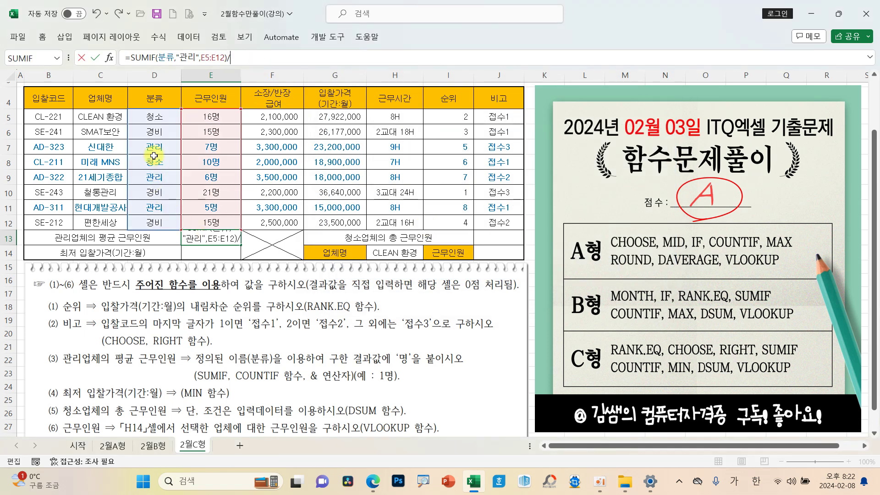
click(57, 60)
click(40, 151)
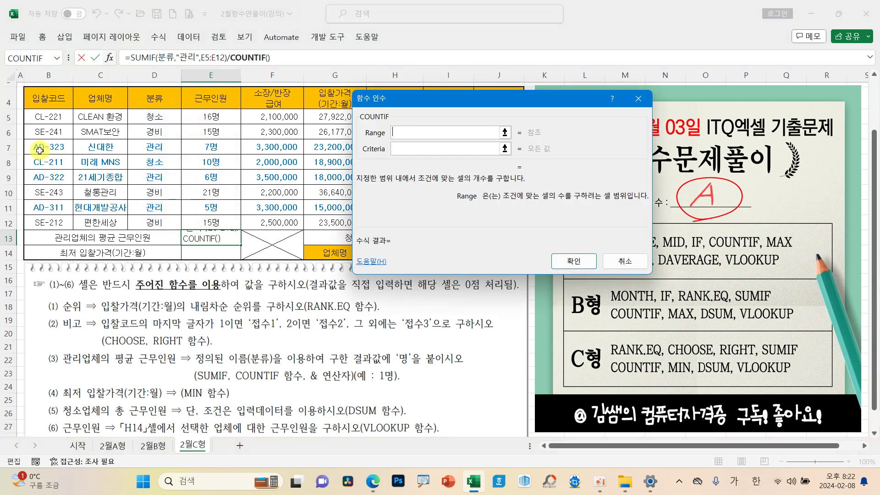
drag(156, 118, 156, 223)
click(419, 152)
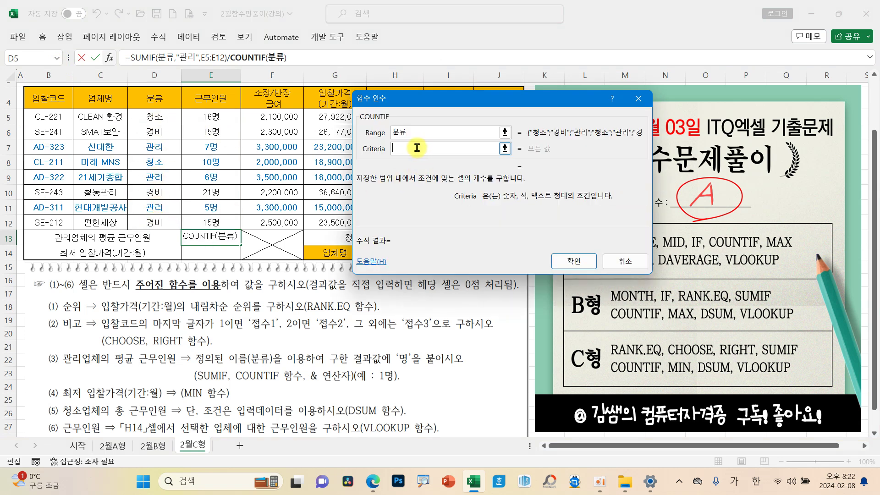
text(")
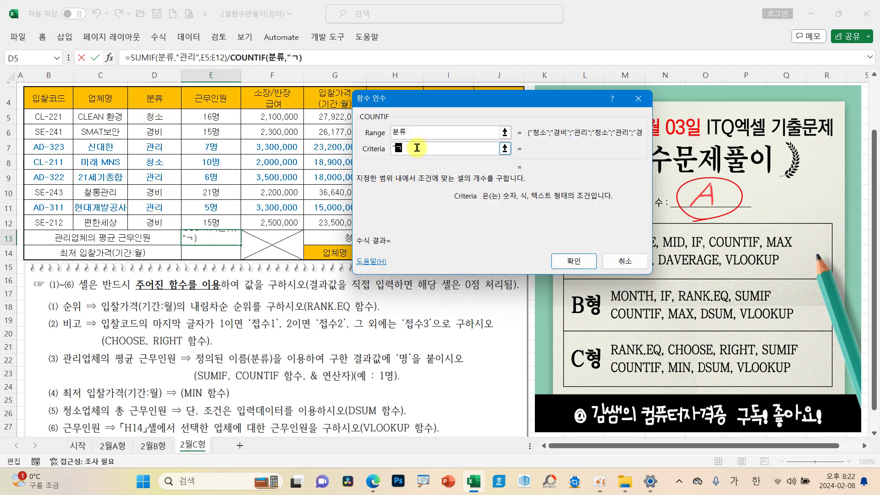
text(관리")
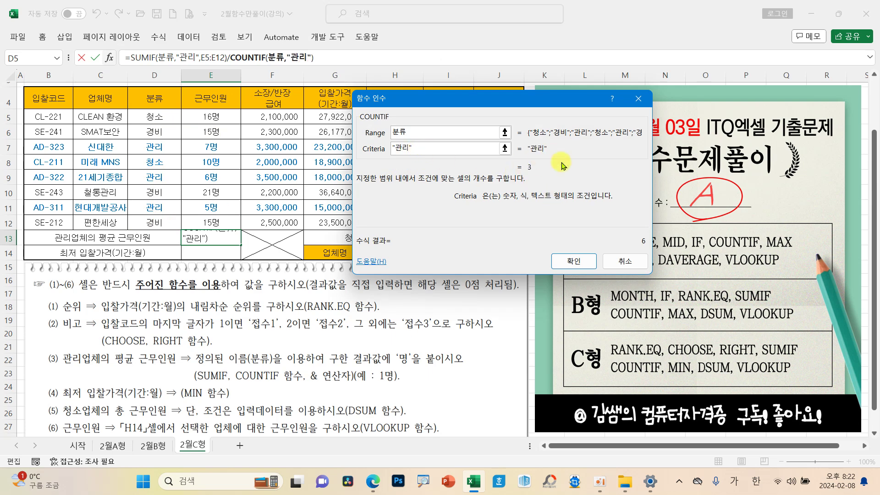
click(573, 261)
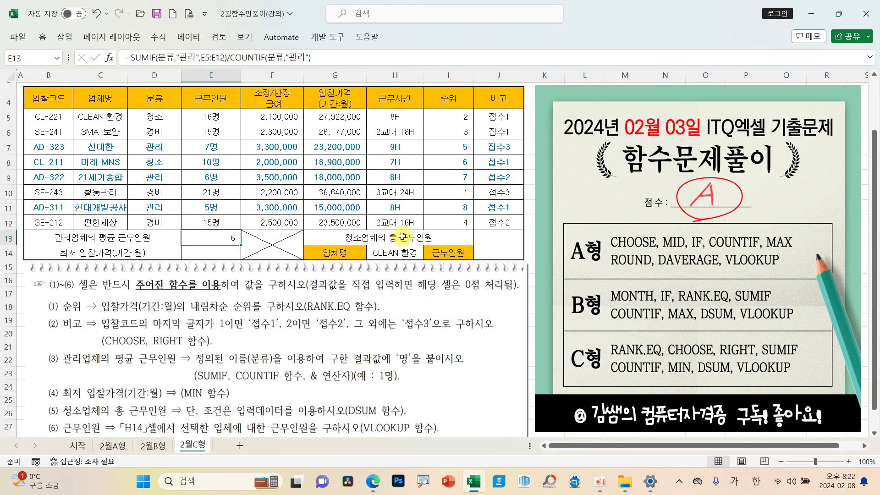
- Append &"명" to the end of the average formula in E13
click(318, 51)
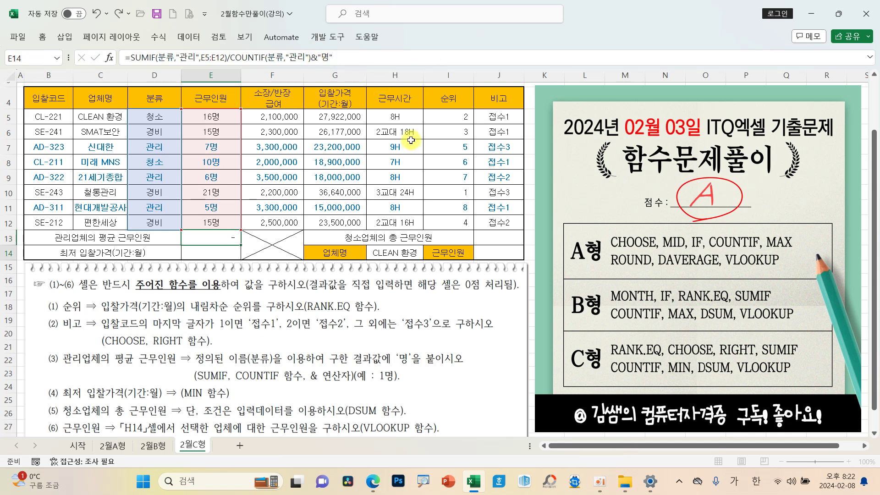
key(Return)
click(222, 236)
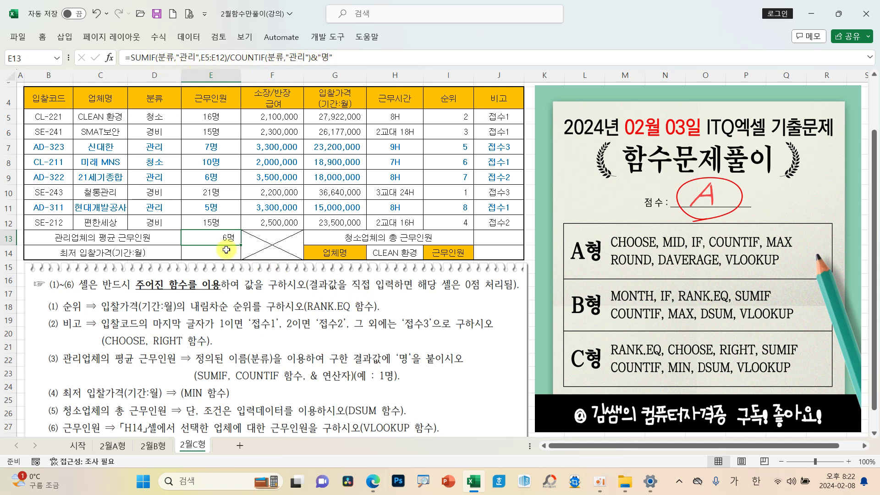
- Calculate the lowest 입찰가격(기간:월) in E14 with a MIN function over G5:G12
click(226, 250)
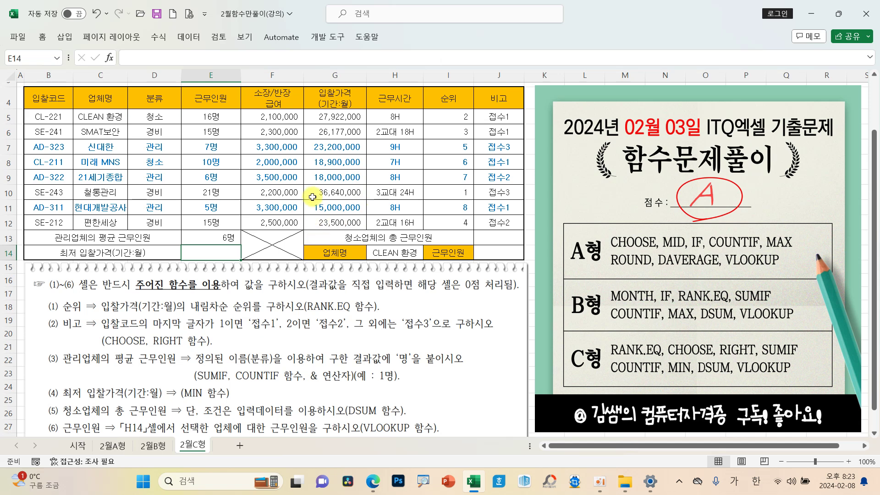
click(113, 59)
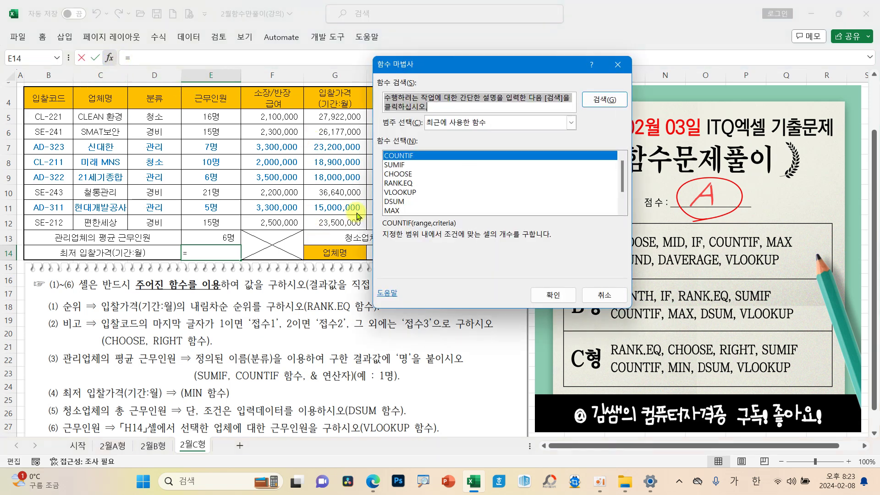
text(MIN)
key(Return)
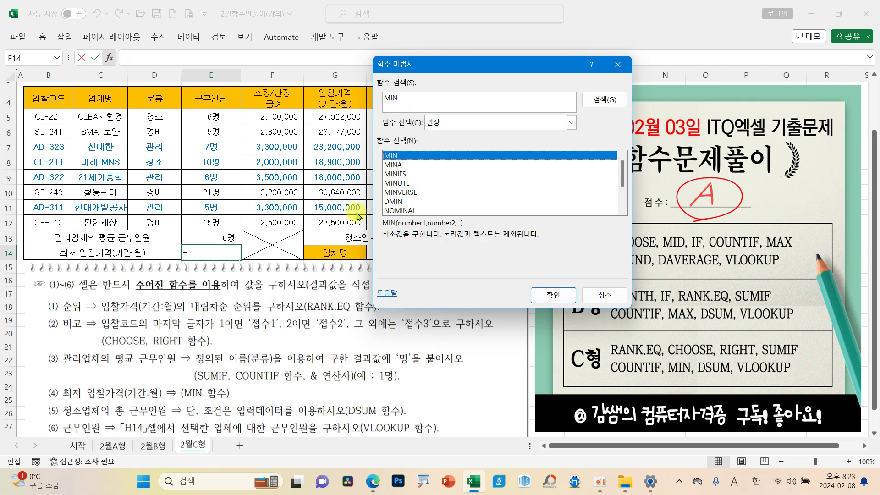
click(553, 295)
drag(361, 75, 481, 112)
click(319, 118)
drag(319, 118, 333, 223)
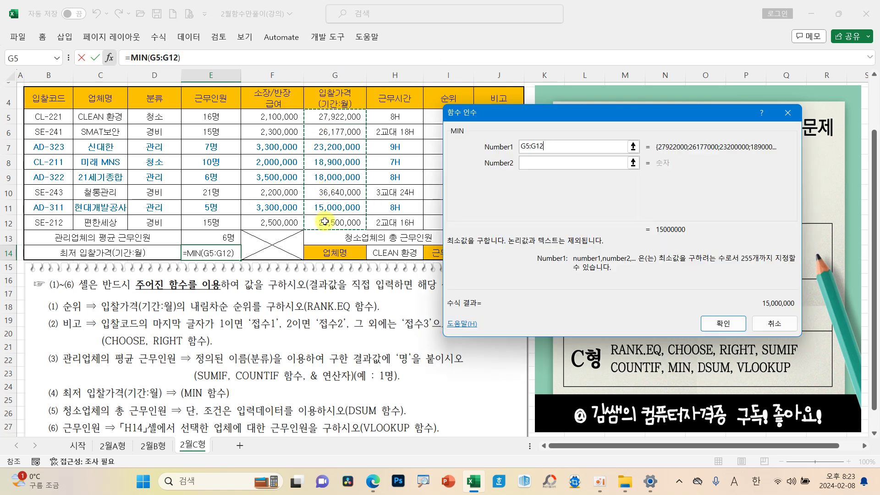
click(736, 319)
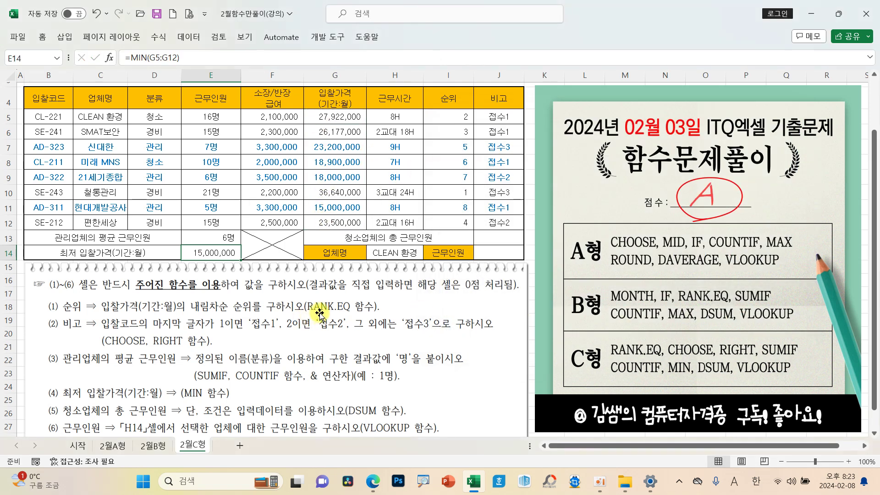
- Insert a DSUM function in J13 for the total 근무인원 of the 청소 companies
click(489, 235)
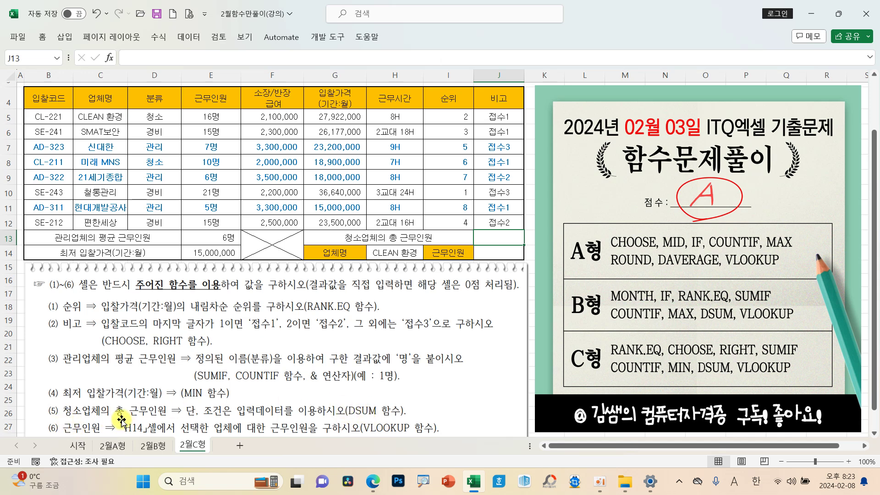
mouse_move(58, 404)
mouse_down()
mouse_move(106, 420)
mouse_move(171, 418)
mouse_up()
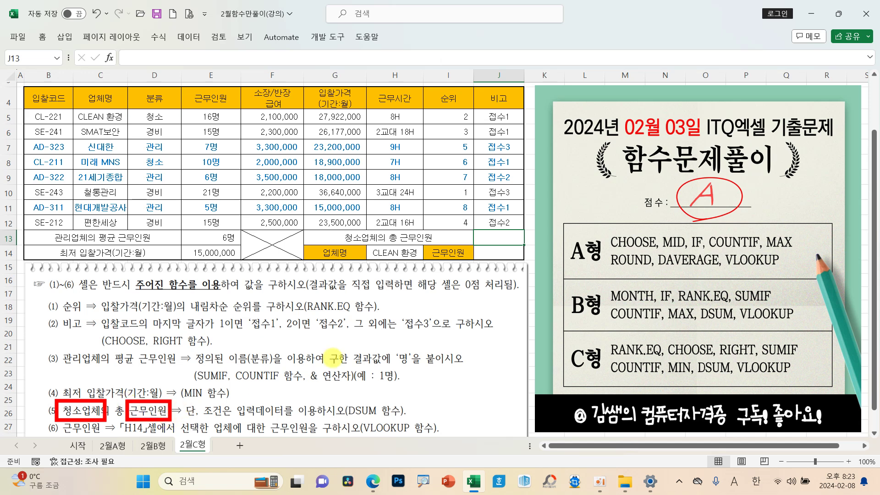
key(Escape)
click(112, 58)
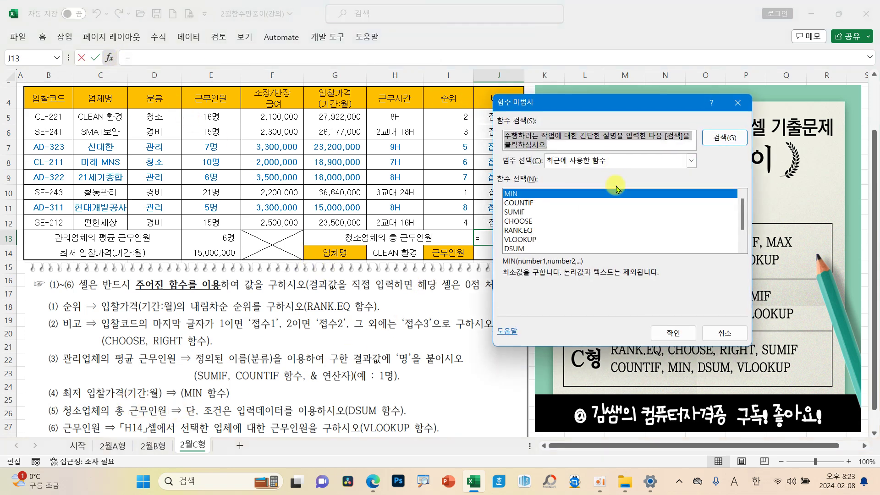
click(514, 249)
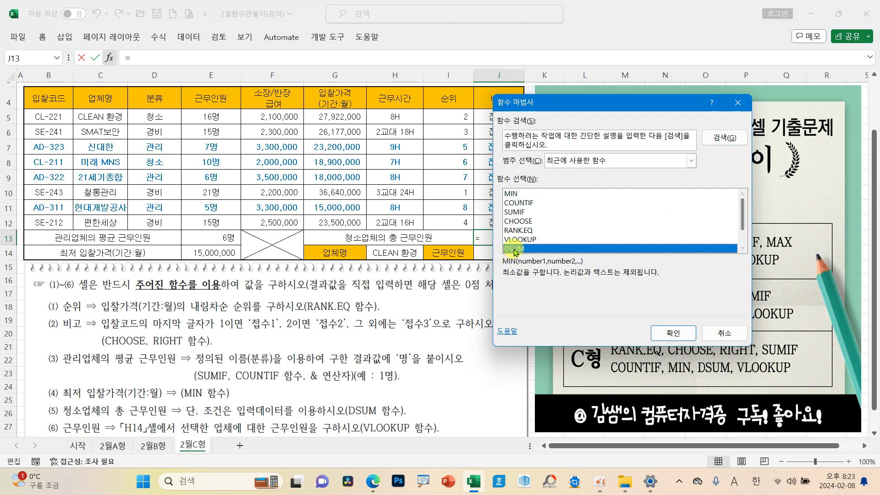
click(673, 333)
drag(499, 145, 573, 182)
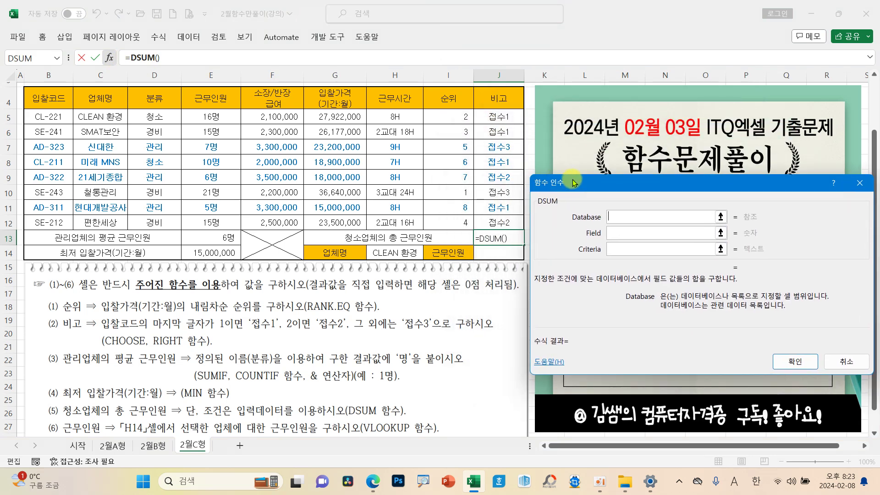
- Complete the DSUM with database B4:H12, field 4 and criteria D4:D5
drag(50, 100, 387, 216)
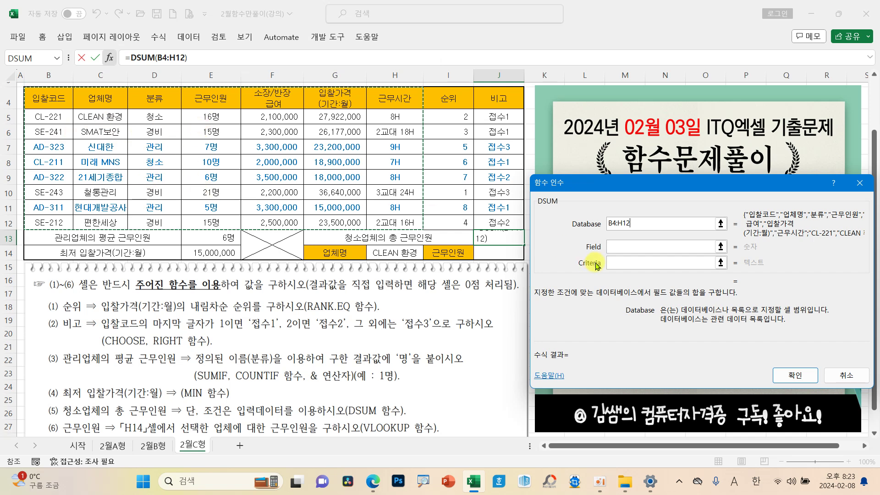
click(616, 252)
text(4)
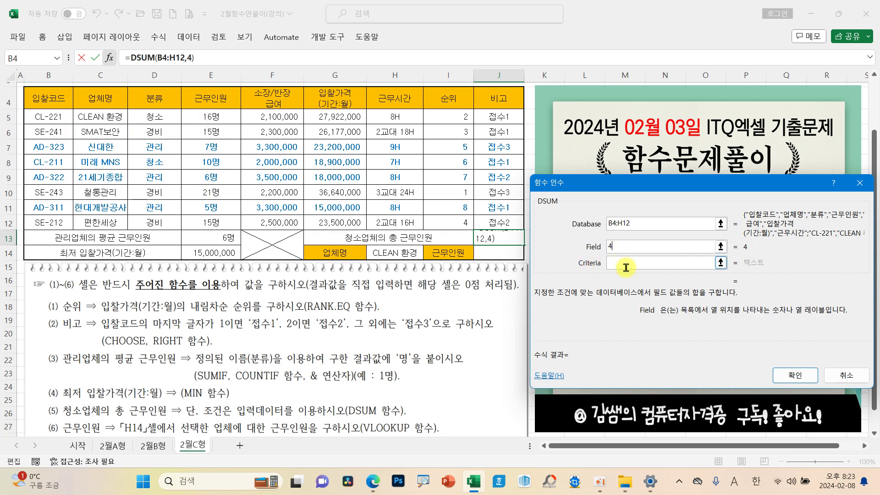
click(617, 264)
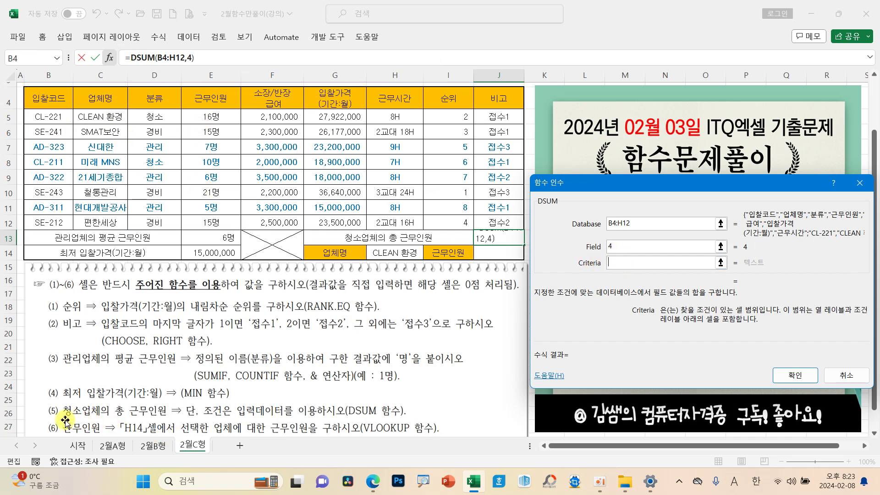
click(155, 101)
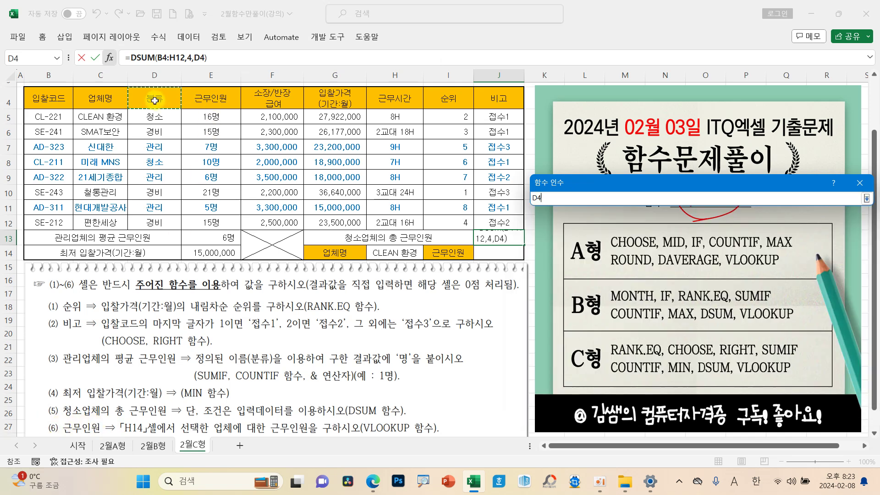
drag(155, 101, 161, 113)
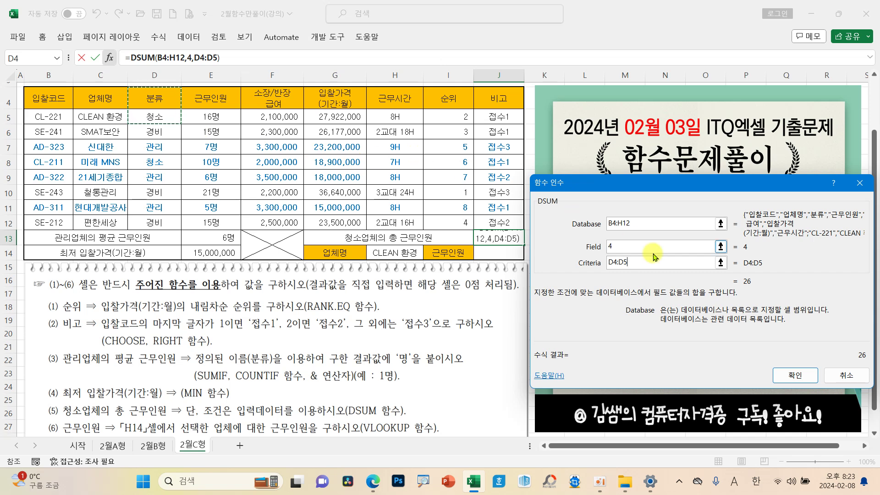
click(795, 375)
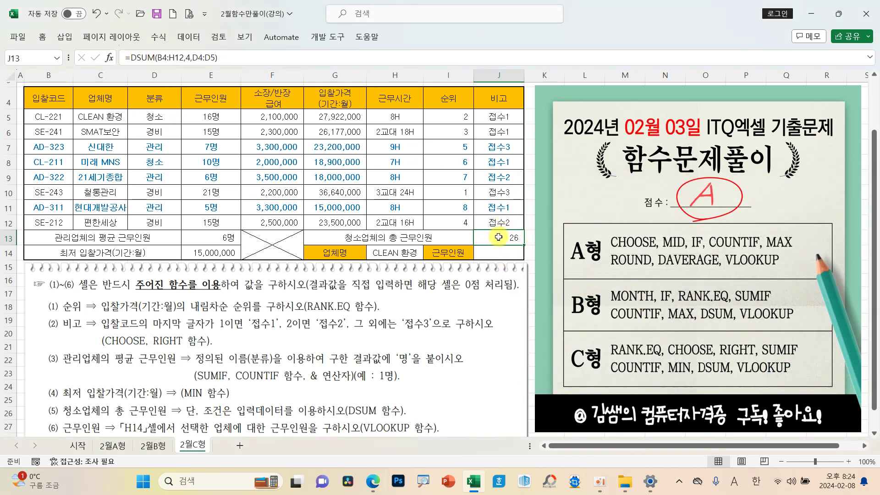
- Insert a VLOOKUP function in J14 for the 근무인원 of the company selected in H14
click(491, 251)
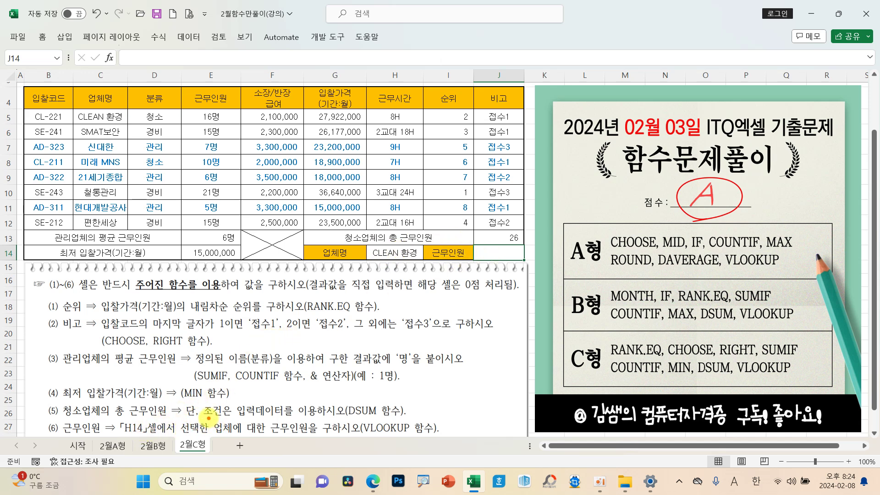
drag(205, 419, 316, 437)
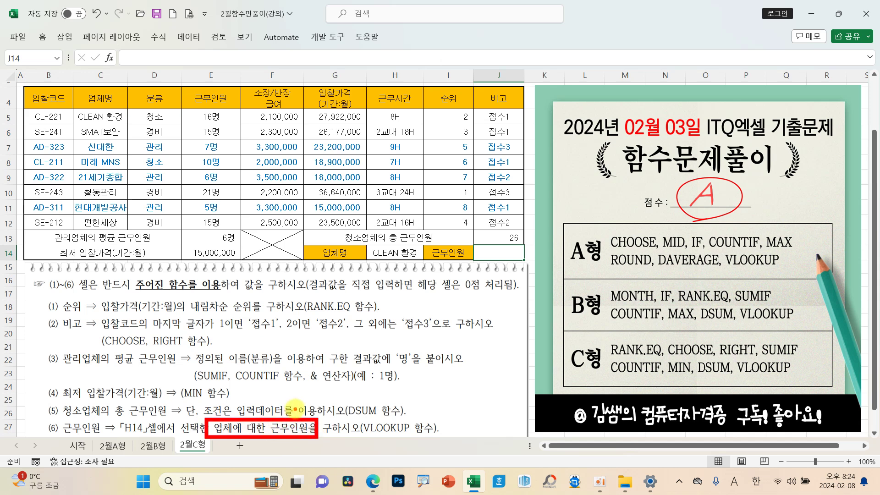
click(484, 256)
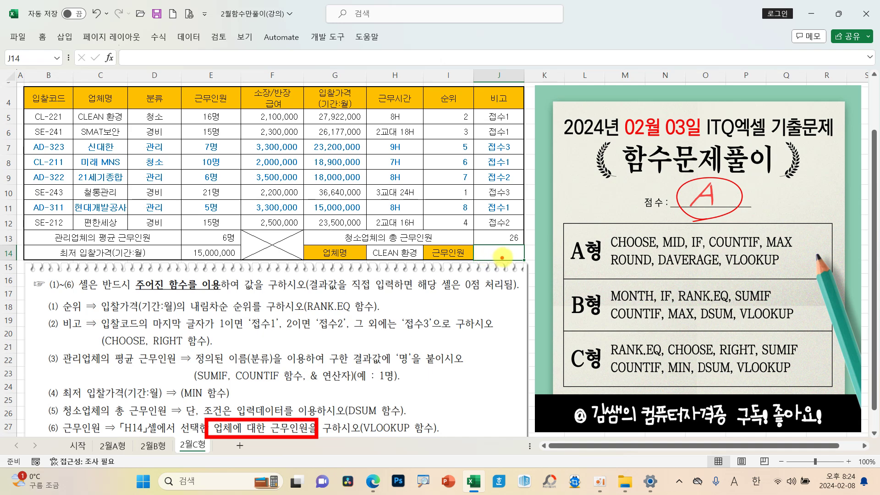
click(110, 58)
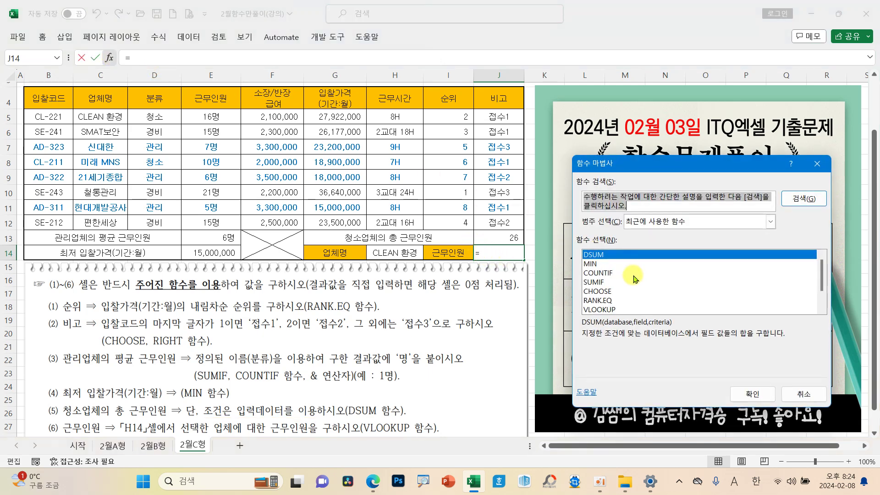
click(606, 310)
click(764, 399)
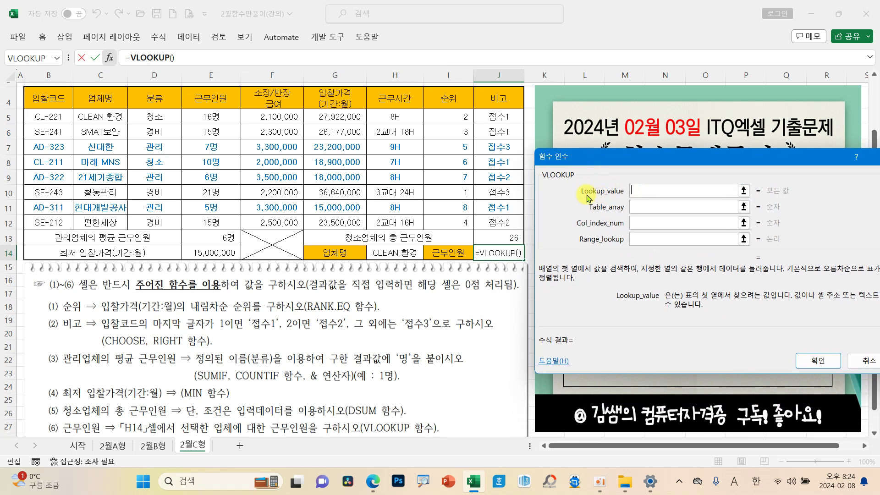
- Complete the VLOOKUP with lookup value H14, table C5:E12, column index 3 and range lookup 0
click(394, 252)
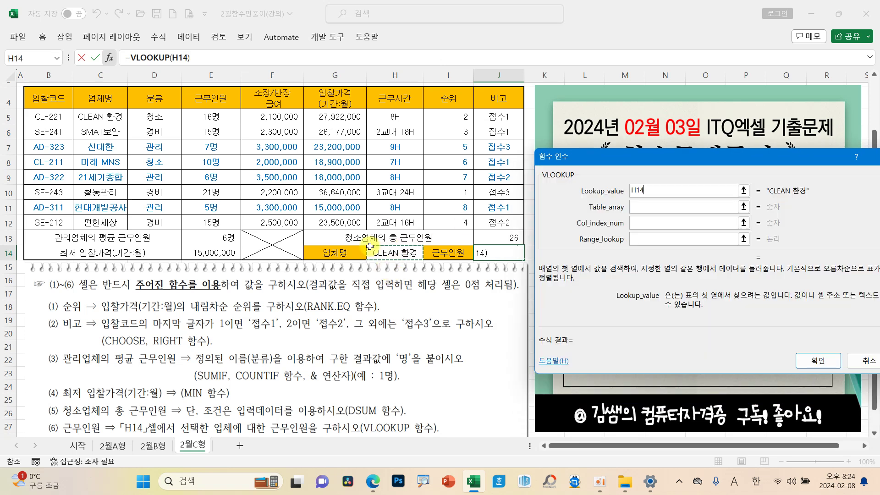
click(643, 209)
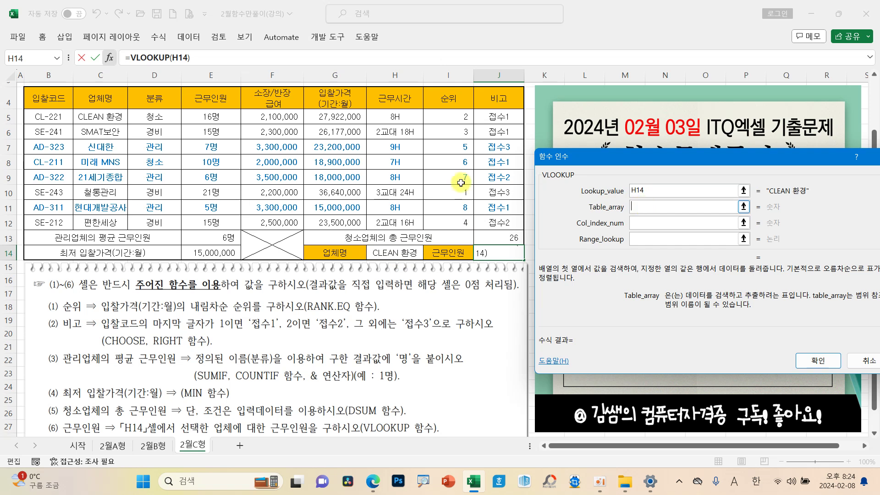
drag(84, 118, 221, 223)
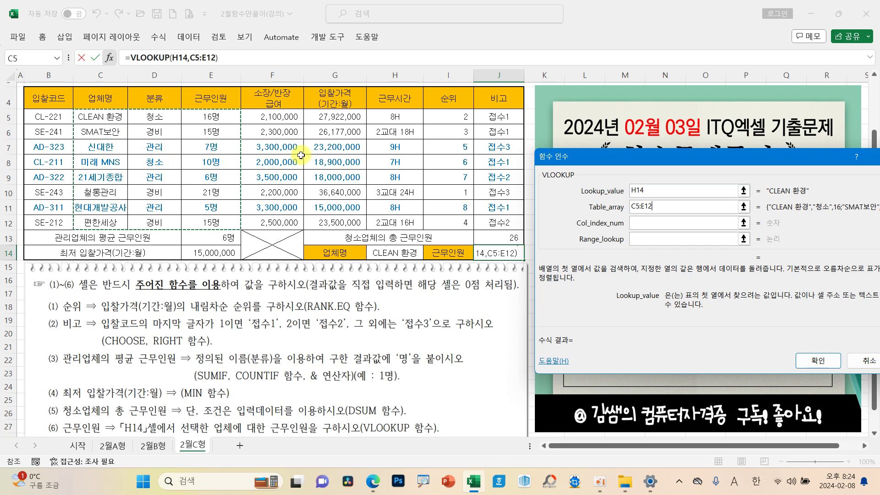
click(644, 224)
text(3)
click(642, 237)
text(0)
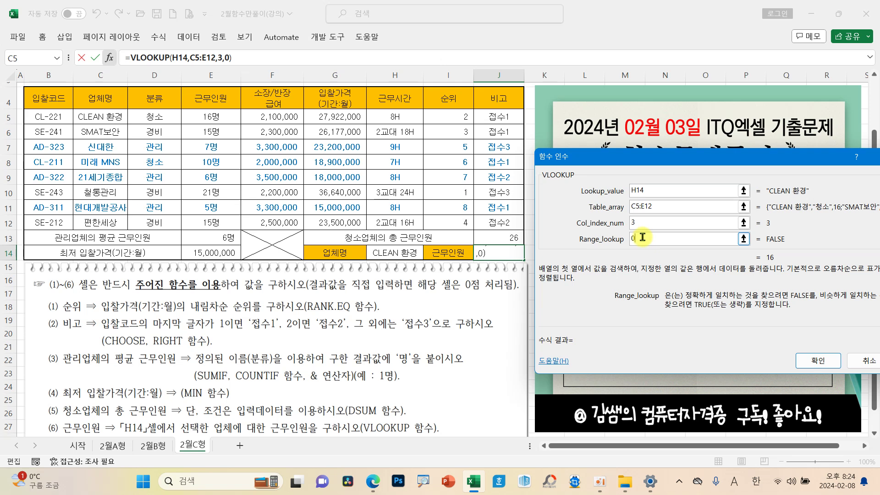
click(818, 360)
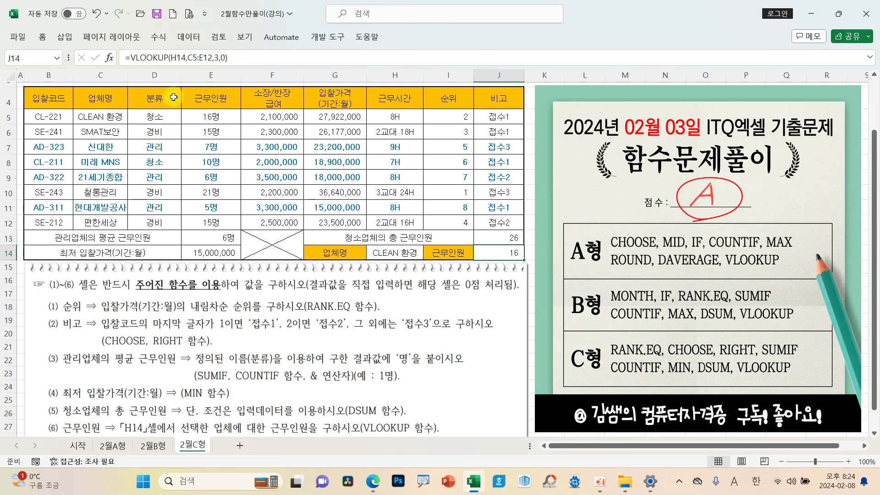
- Test the 근무인원 lookup by choosing 신대한 in H14 and switching it back to CLEAN 환경
click(412, 253)
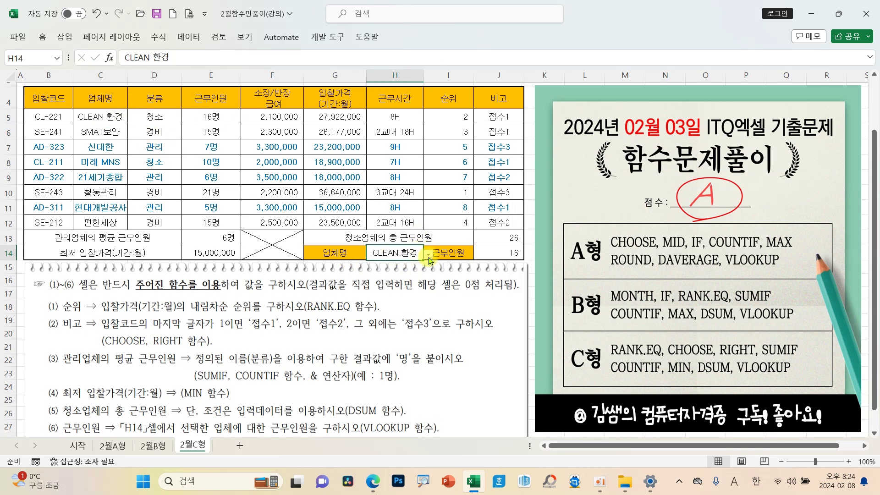
click(429, 255)
click(387, 294)
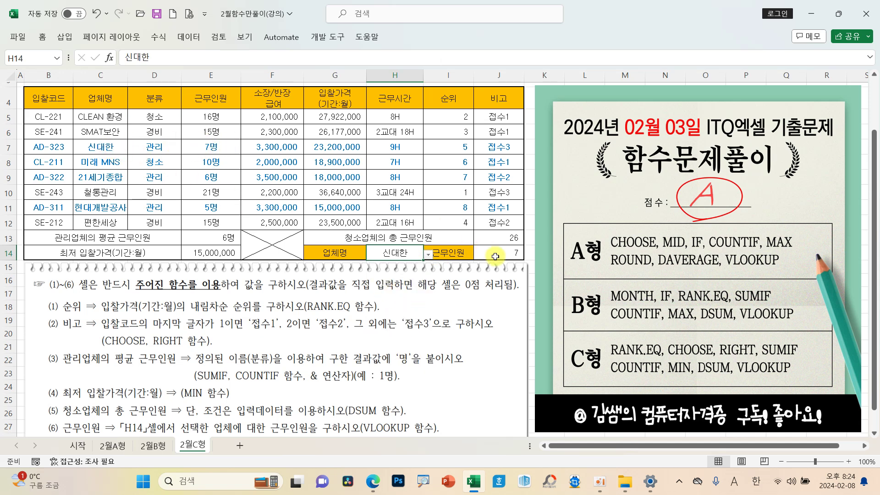
click(428, 253)
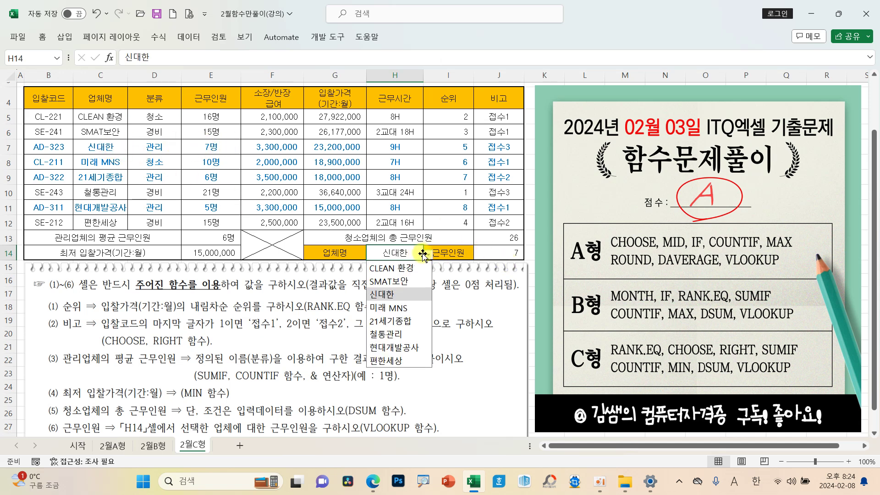
click(398, 269)
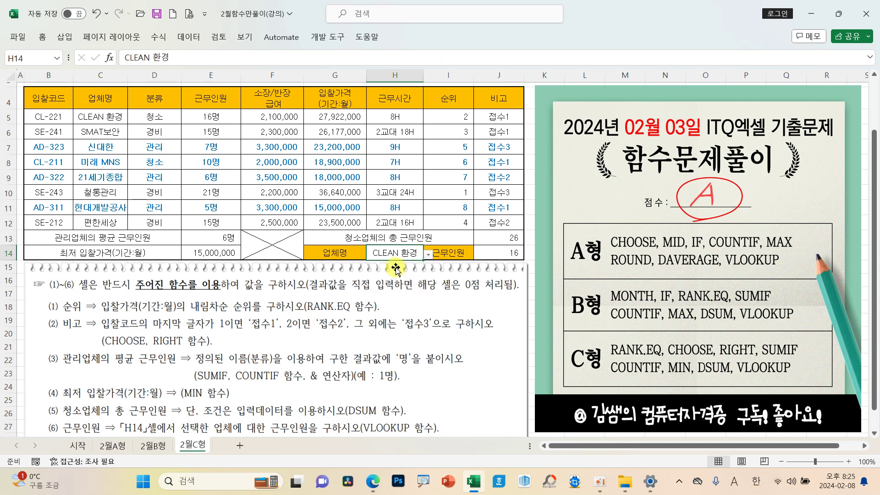
click(391, 204)
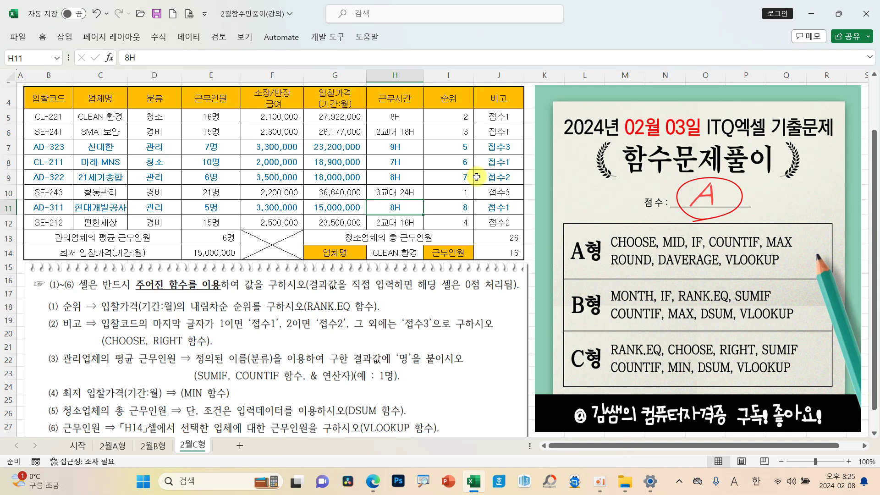
- Review the finished 2월B형 and 2월A형 sheets and return to the 시작 sheet
click(122, 447)
click(143, 445)
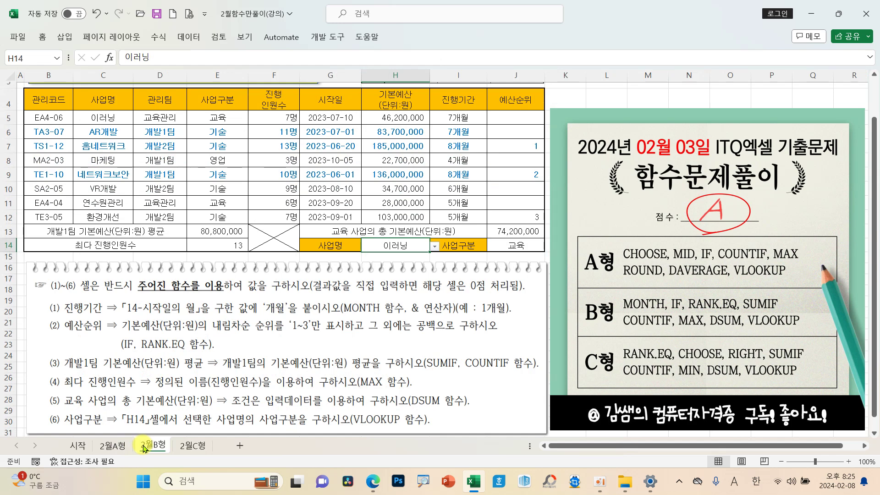
click(112, 445)
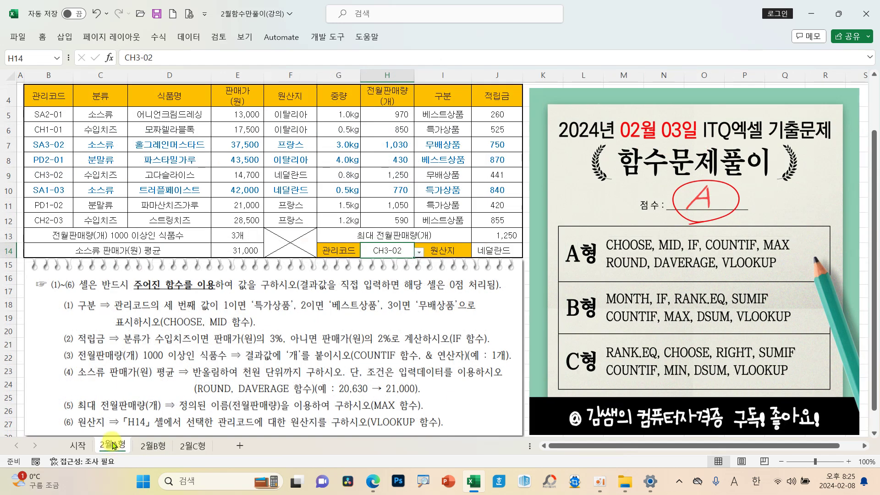
click(80, 446)
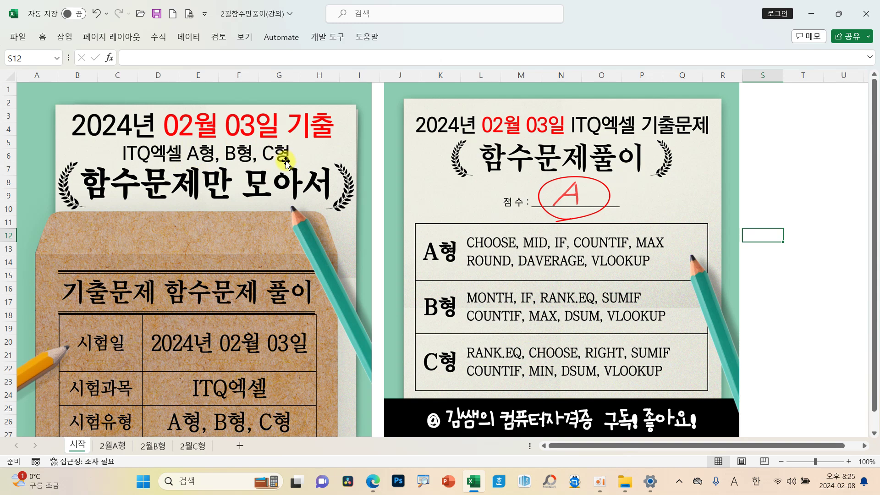
click(774, 338)
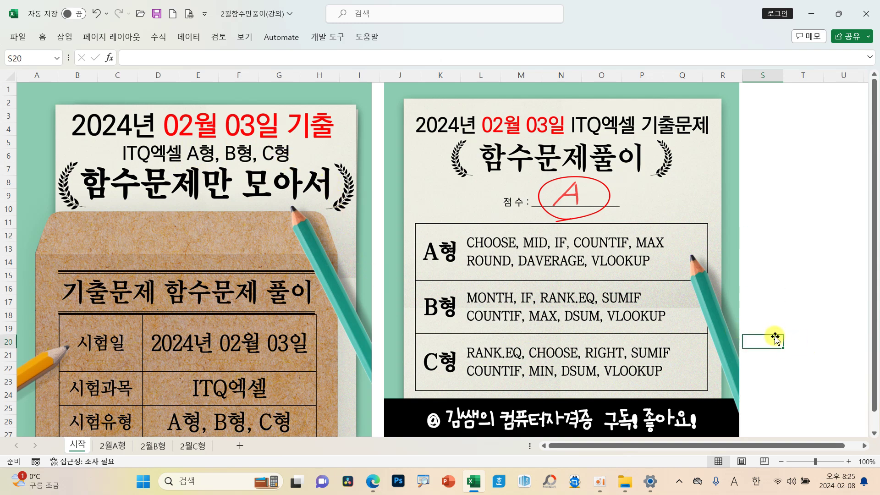